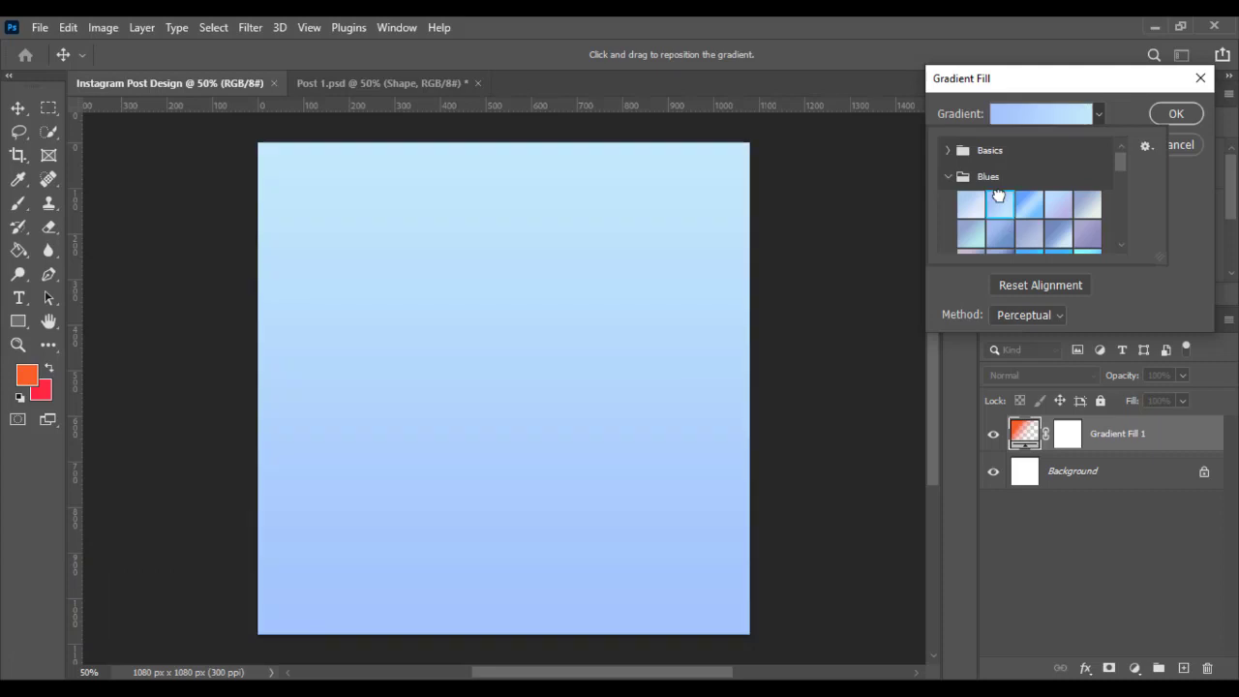
Edit the gradient fill and set its start colour stop to red ff2844, sampled from the background colour swatch.
click(985, 110)
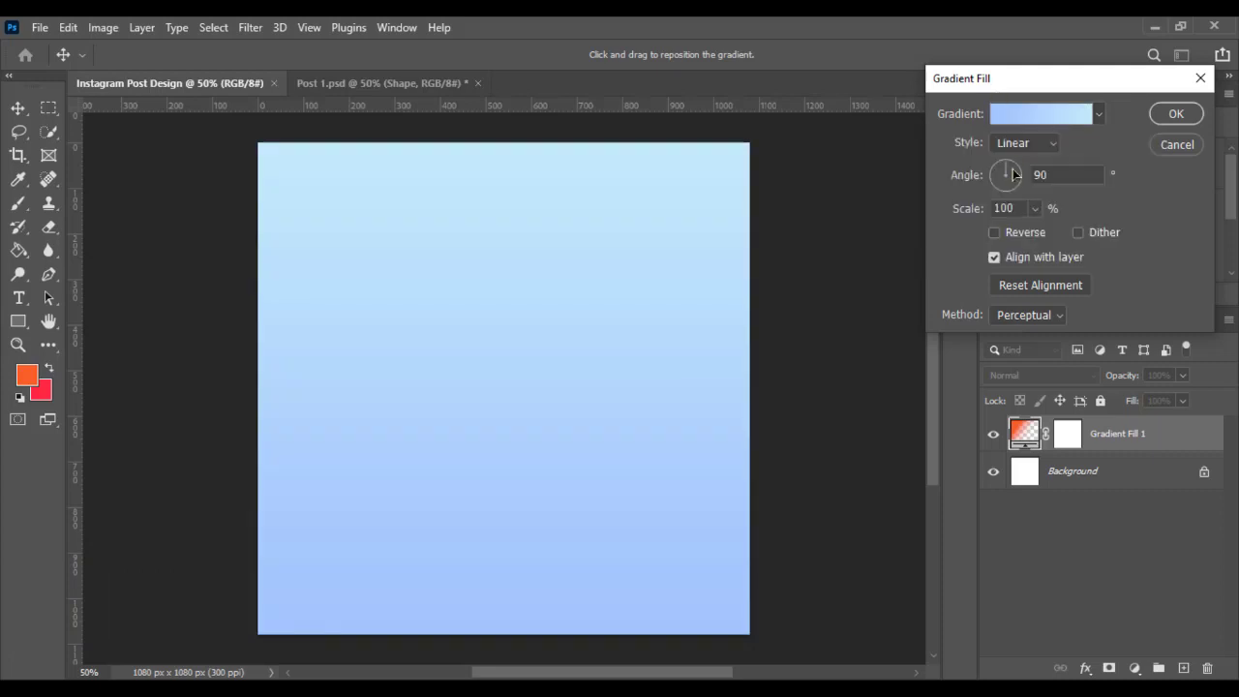
click(1037, 115)
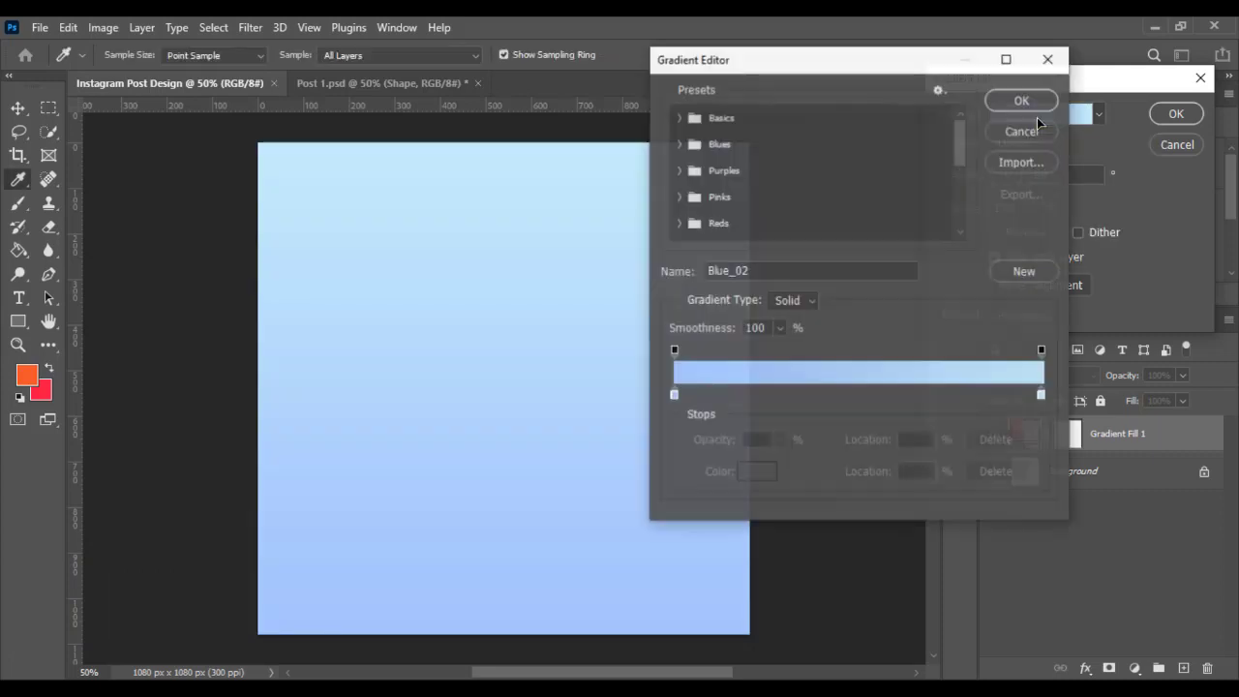
double_click(674, 395)
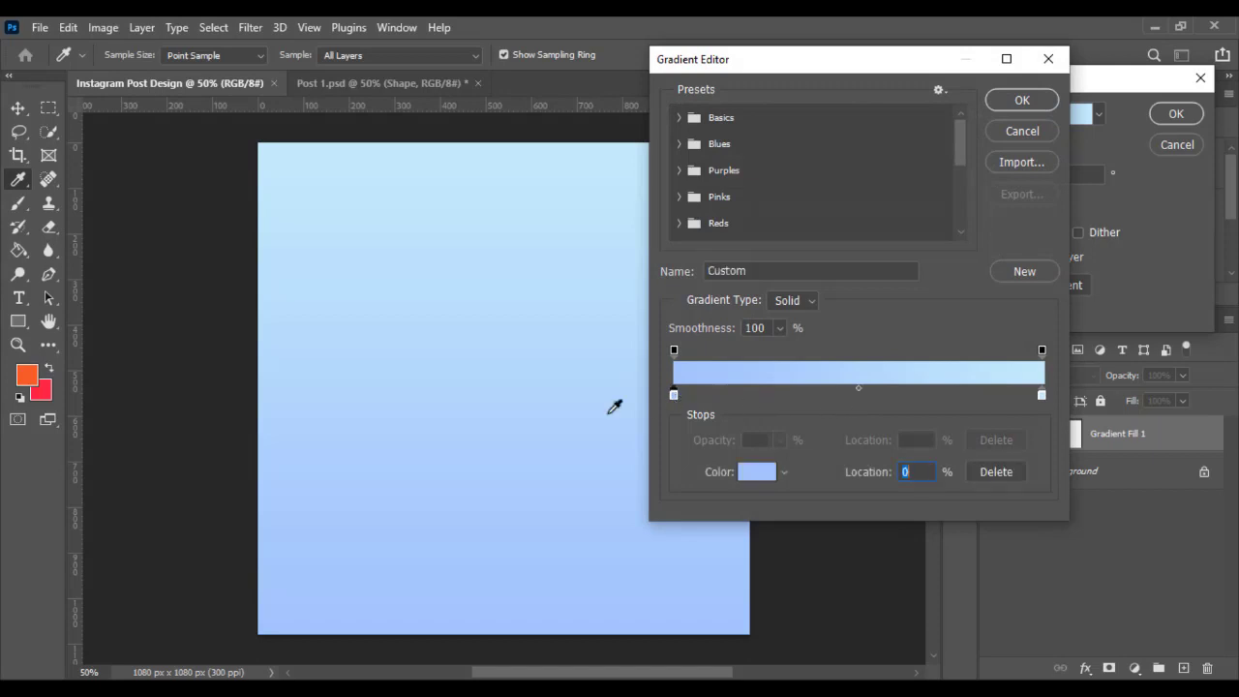
click(39, 390)
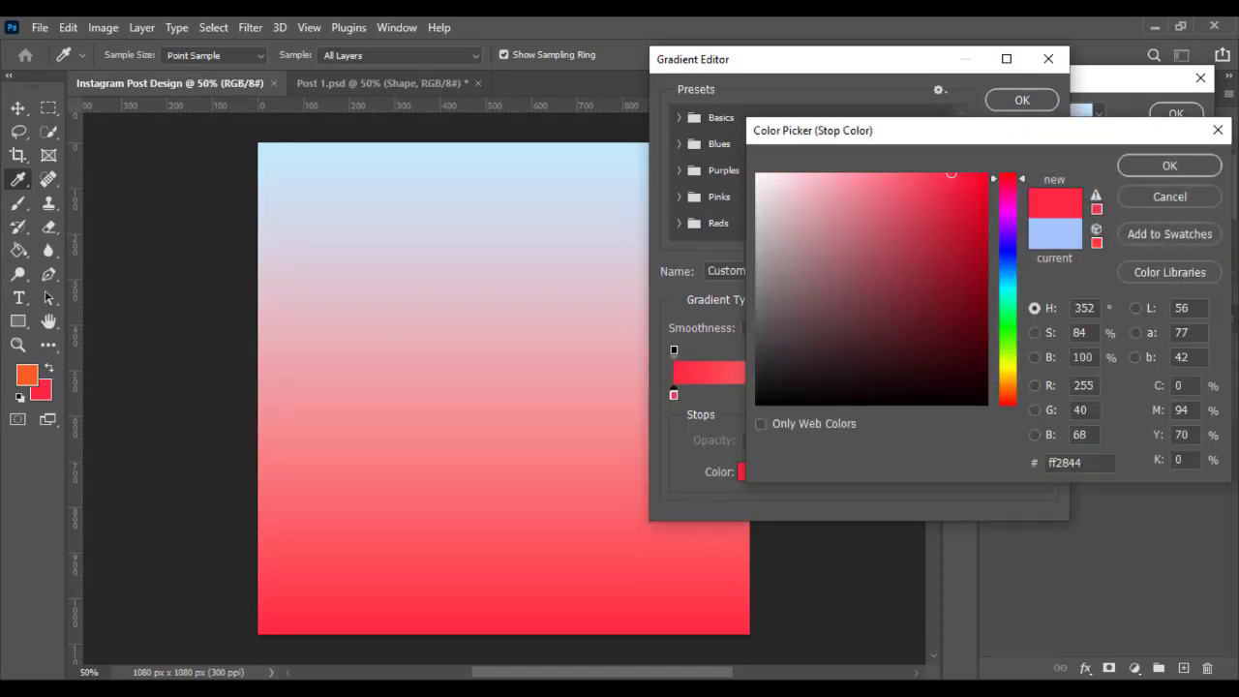
click(1176, 165)
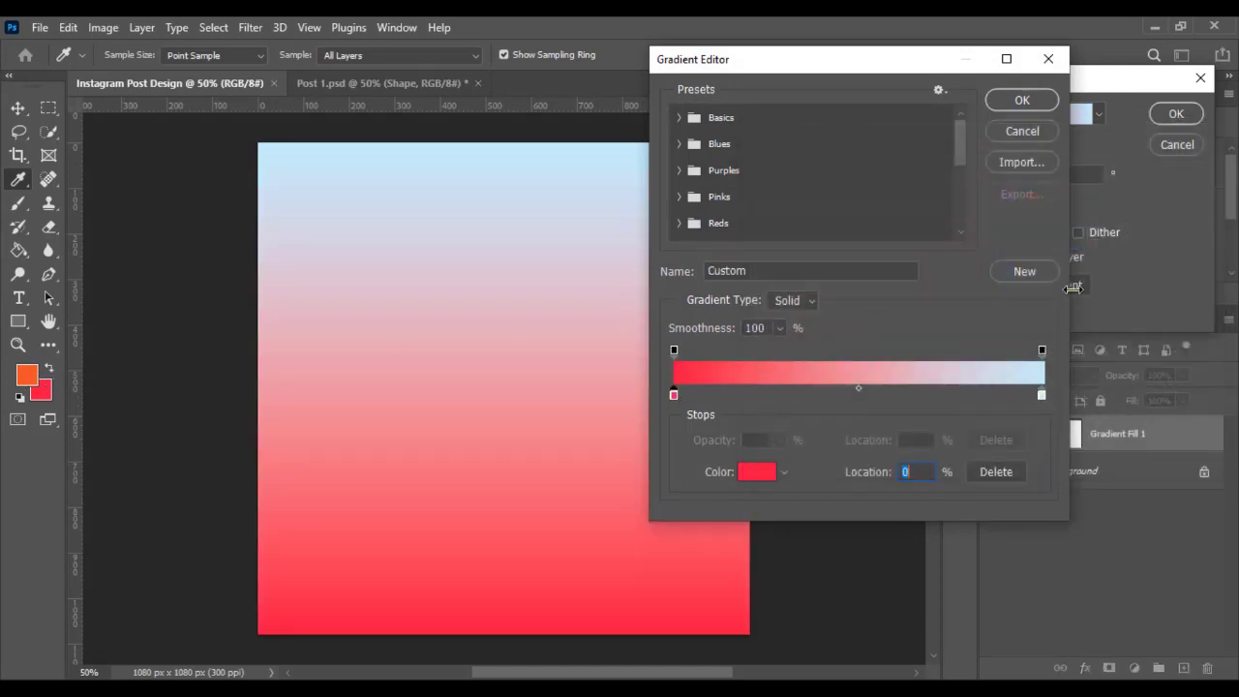
Set the gradient's end colour stop to orange fa5d26, sampled from the foreground swatch, and apply the gradient fill.
double_click(1042, 397)
click(32, 376)
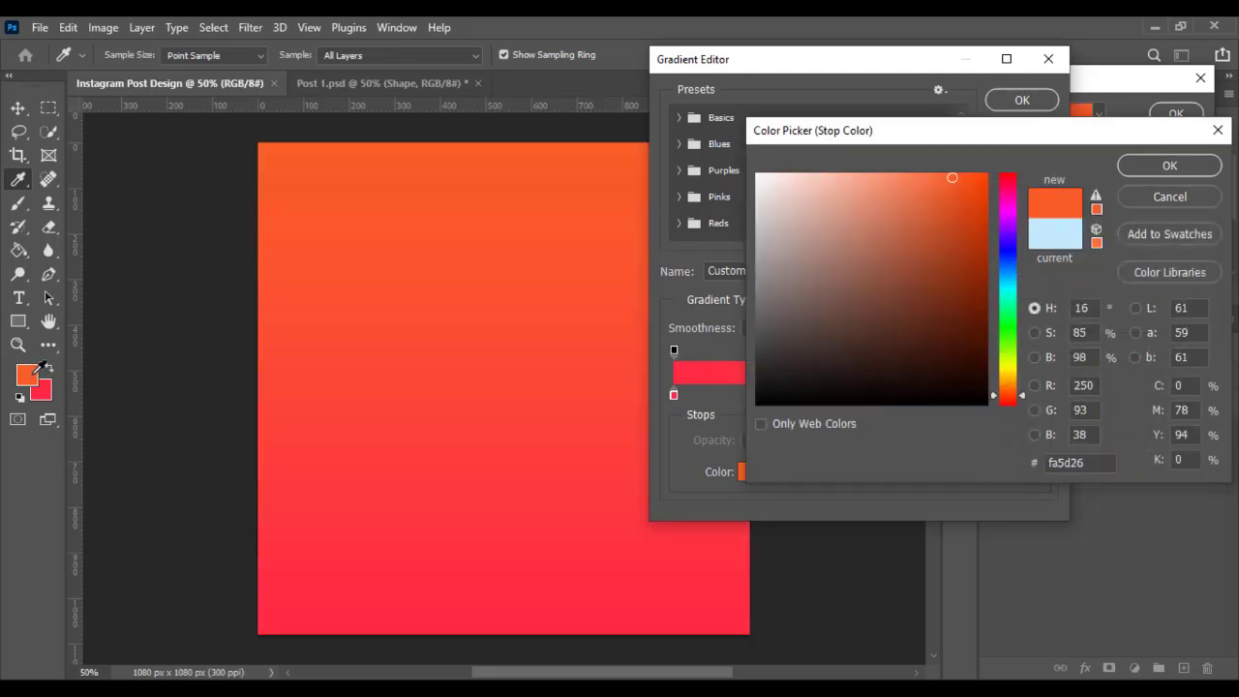
click(1169, 166)
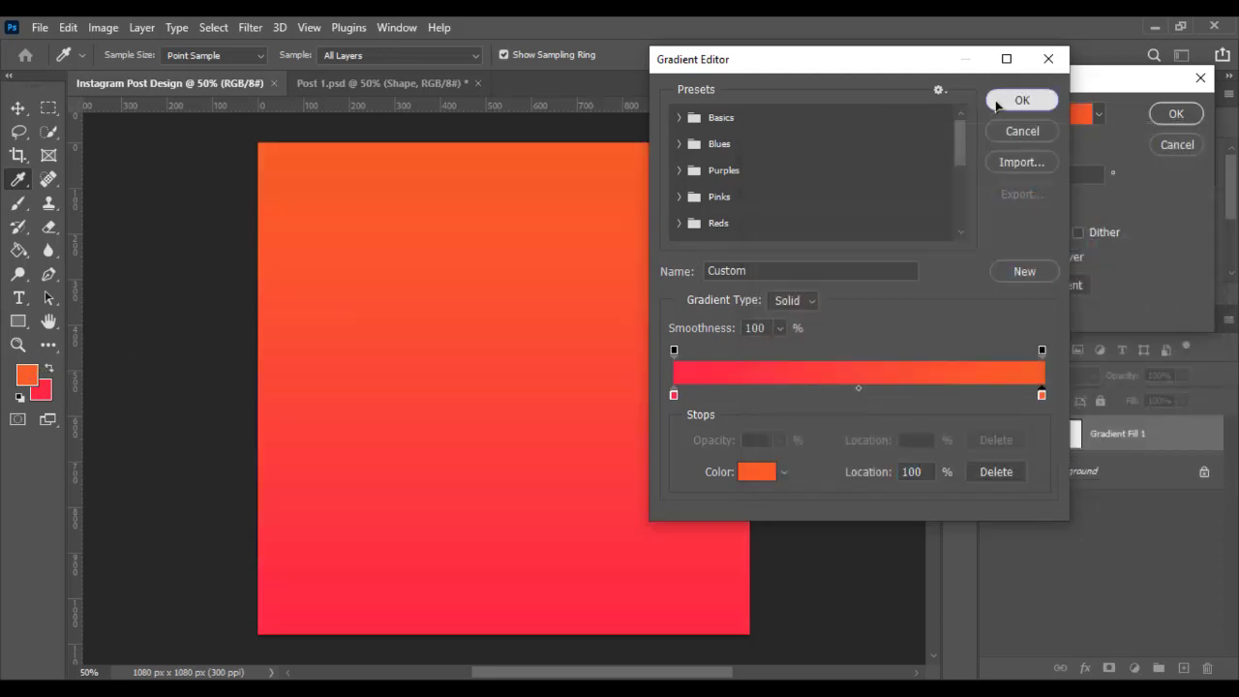
click(1022, 100)
click(1174, 115)
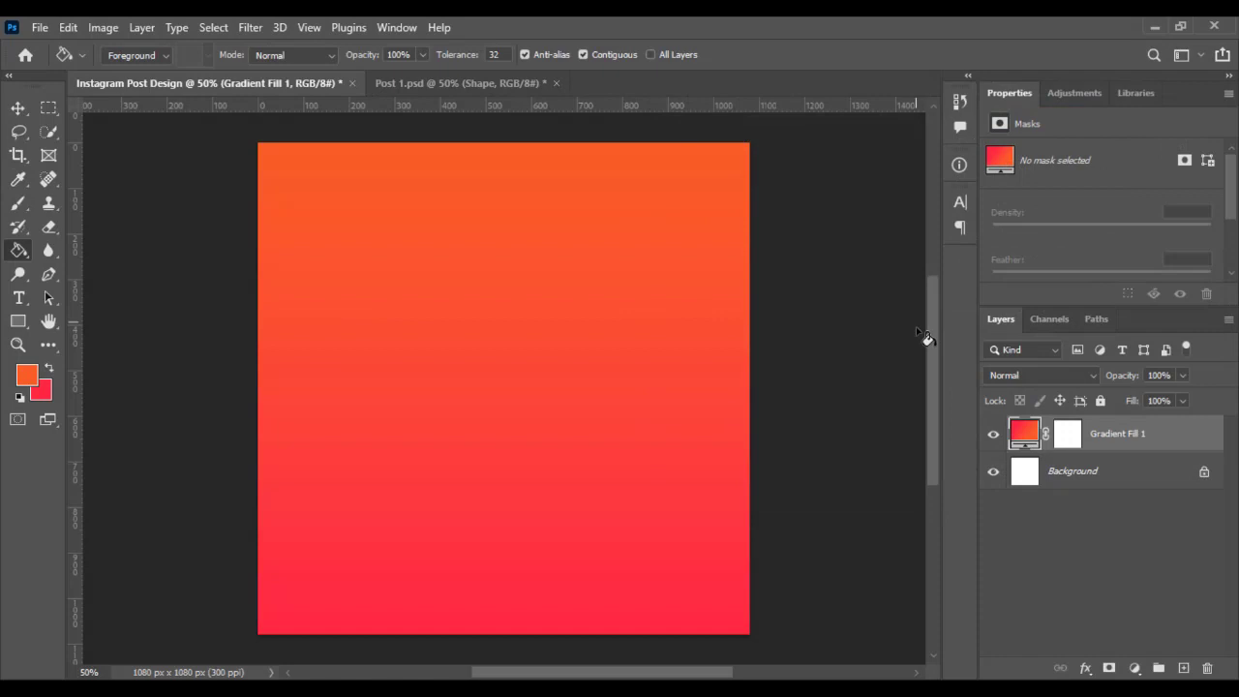
Delete the locked white background layer and rename the gradient fill layer as Background.
click(1093, 479)
key(Delete)
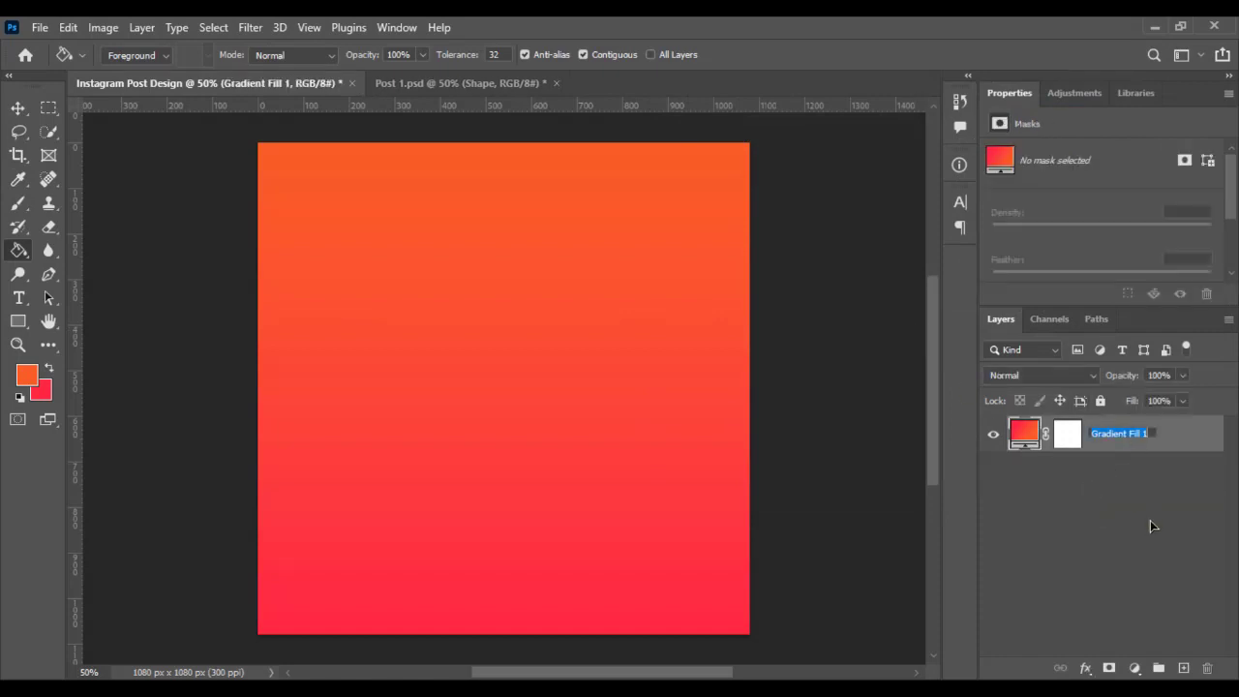
text(Background)
key(Return)
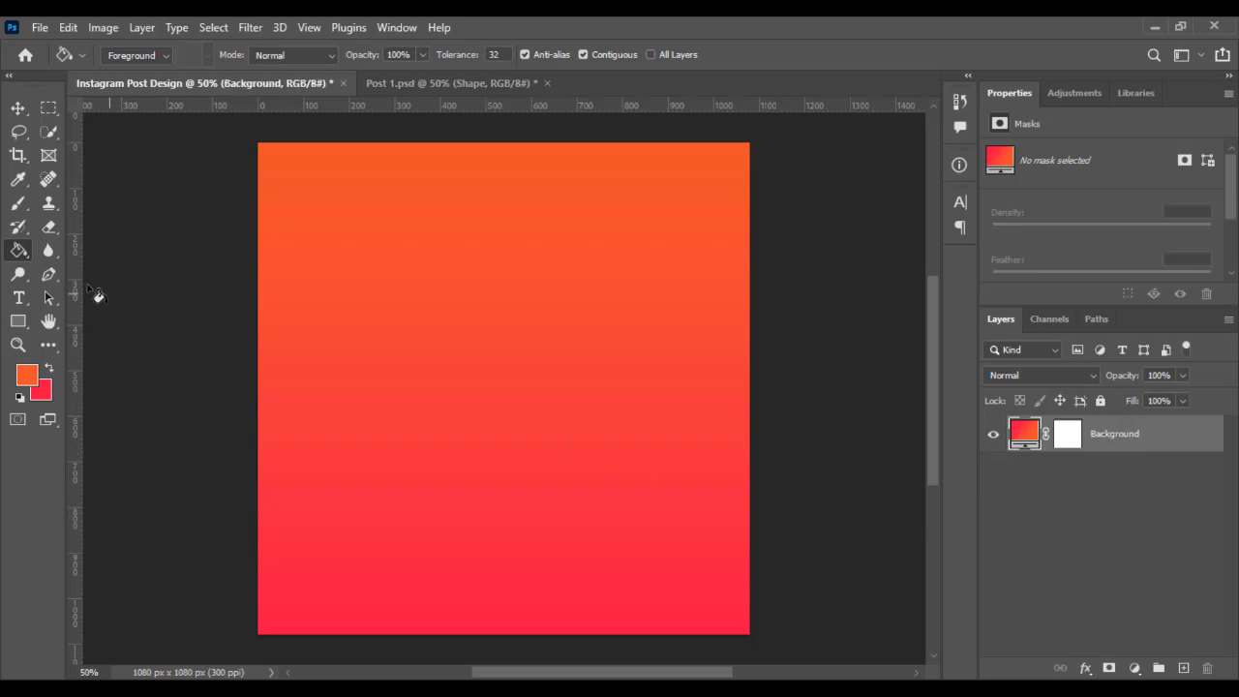
Draw a right-pointing triangle about 501 px wide and 578 px tall near the canvas centre and round its corners.
right_click(23, 325)
click(83, 351)
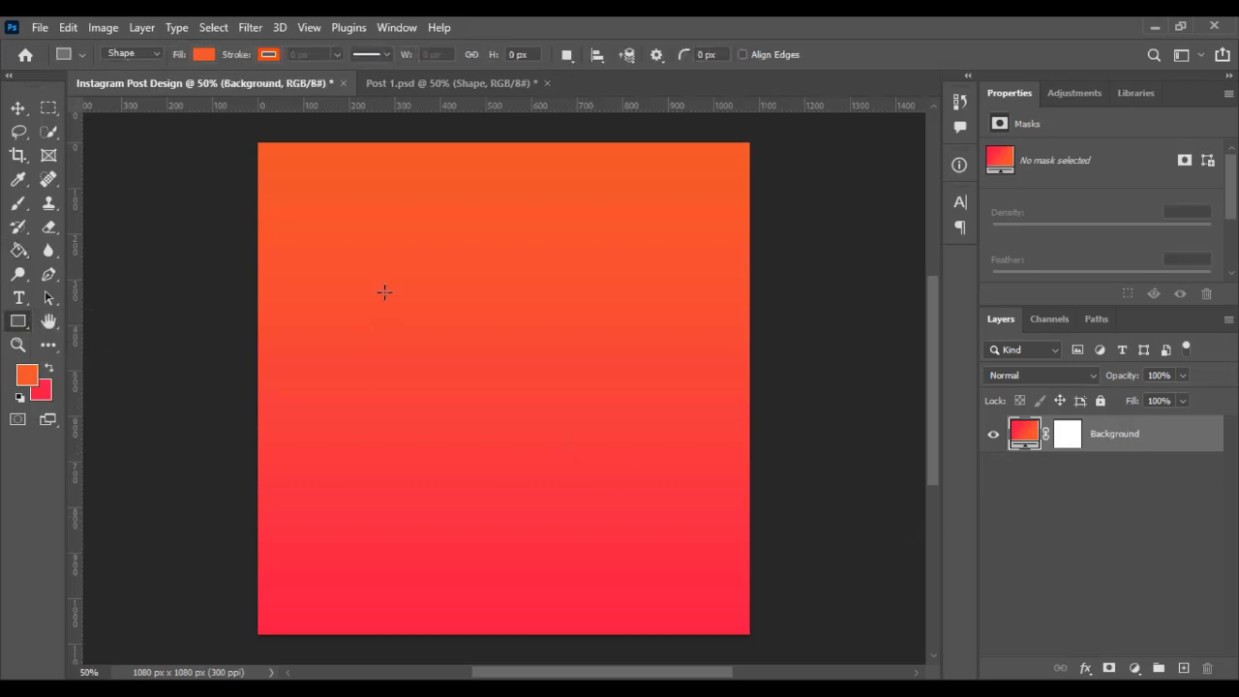
drag(387, 290, 763, 579)
drag(681, 282, 672, 578)
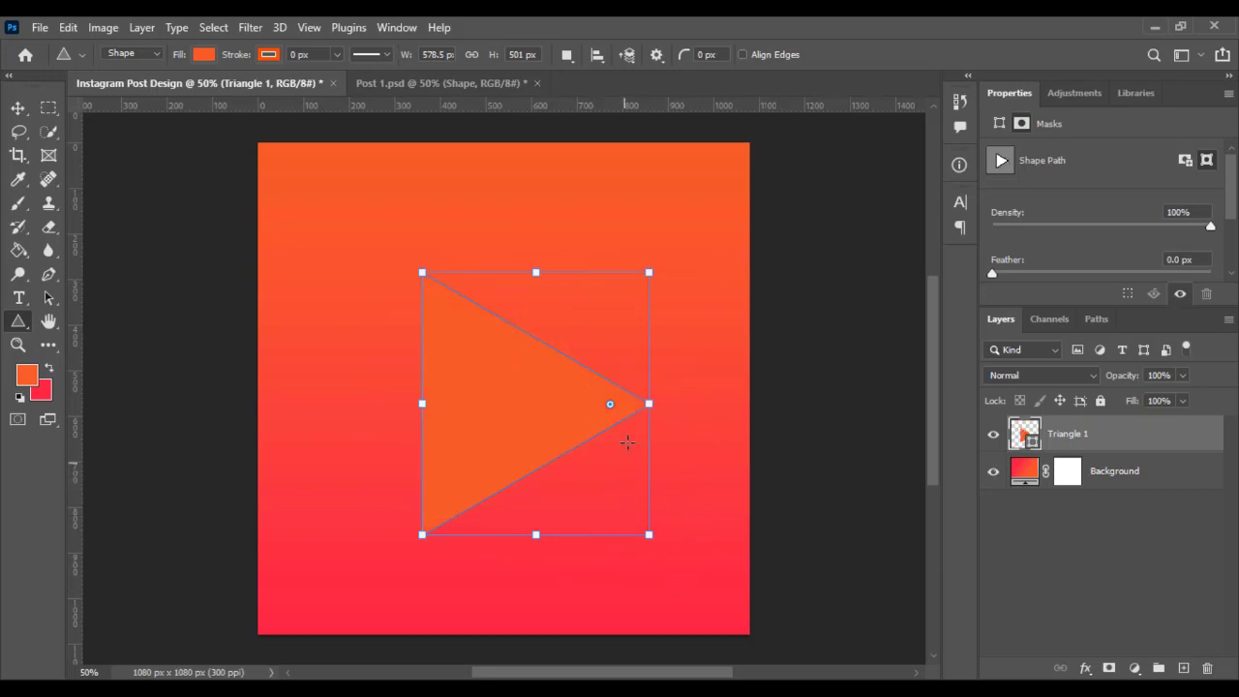
drag(609, 406, 583, 419)
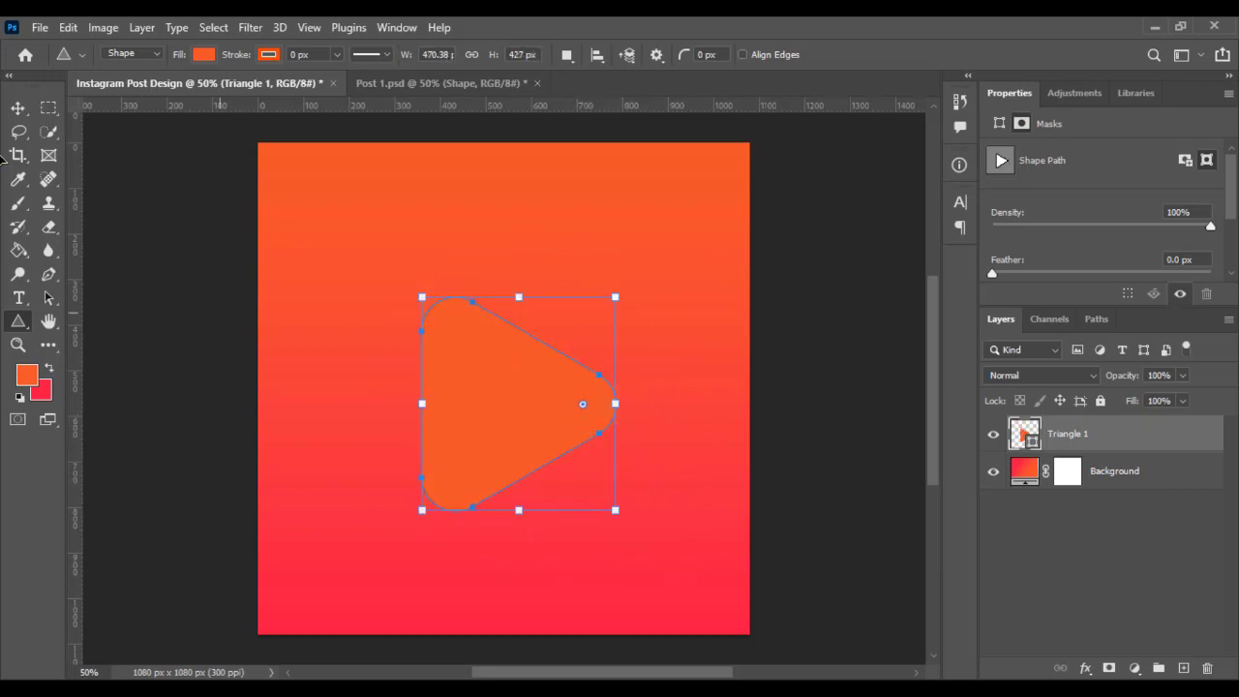
Scale the rounded triangle up to about 124% around its centre and round its corners slightly more.
click(17, 110)
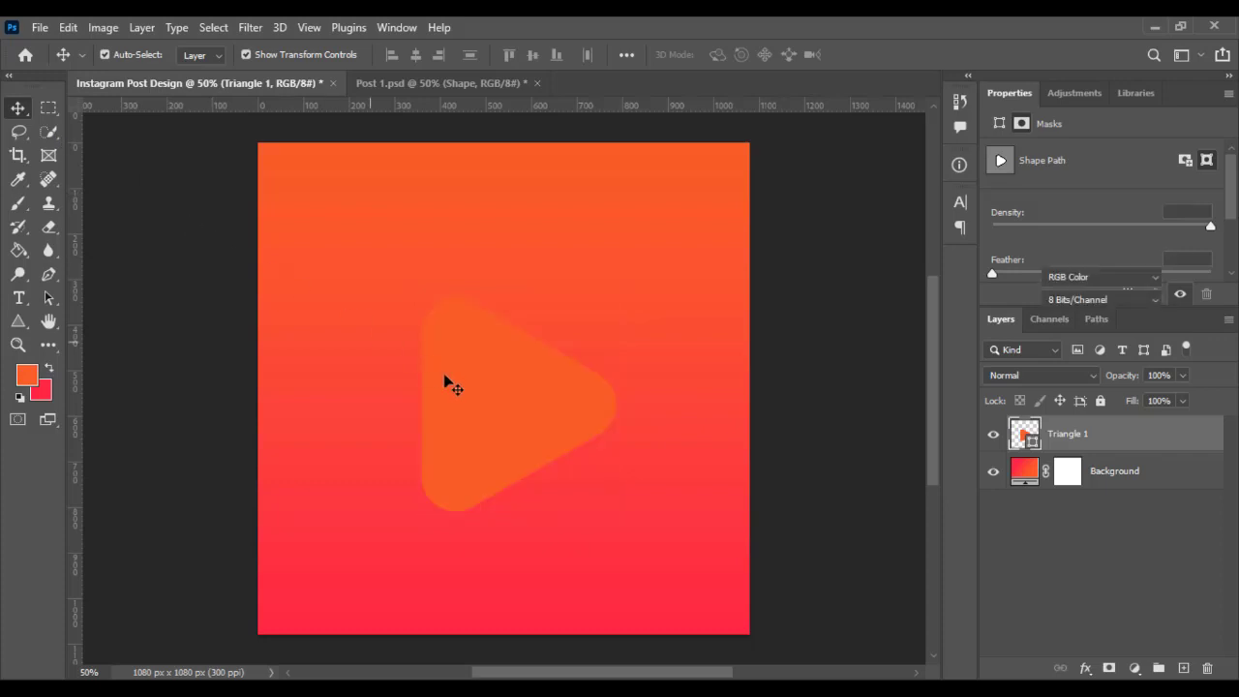
click(511, 420)
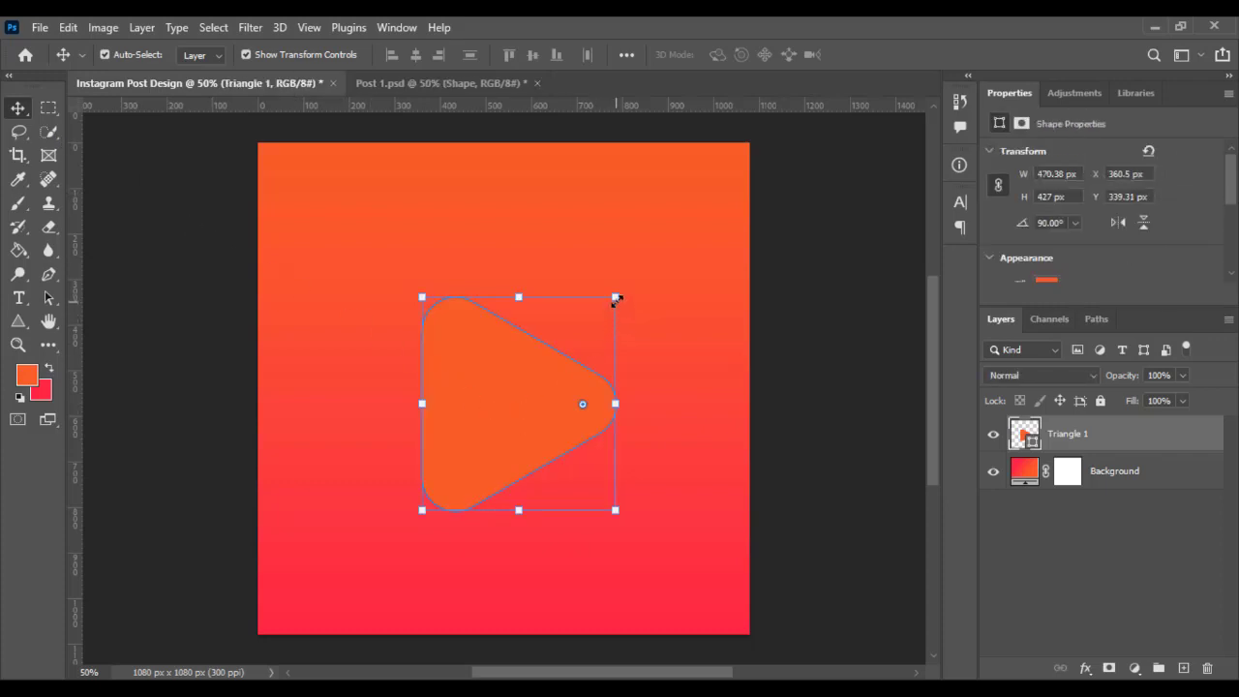
drag(616, 300, 640, 273)
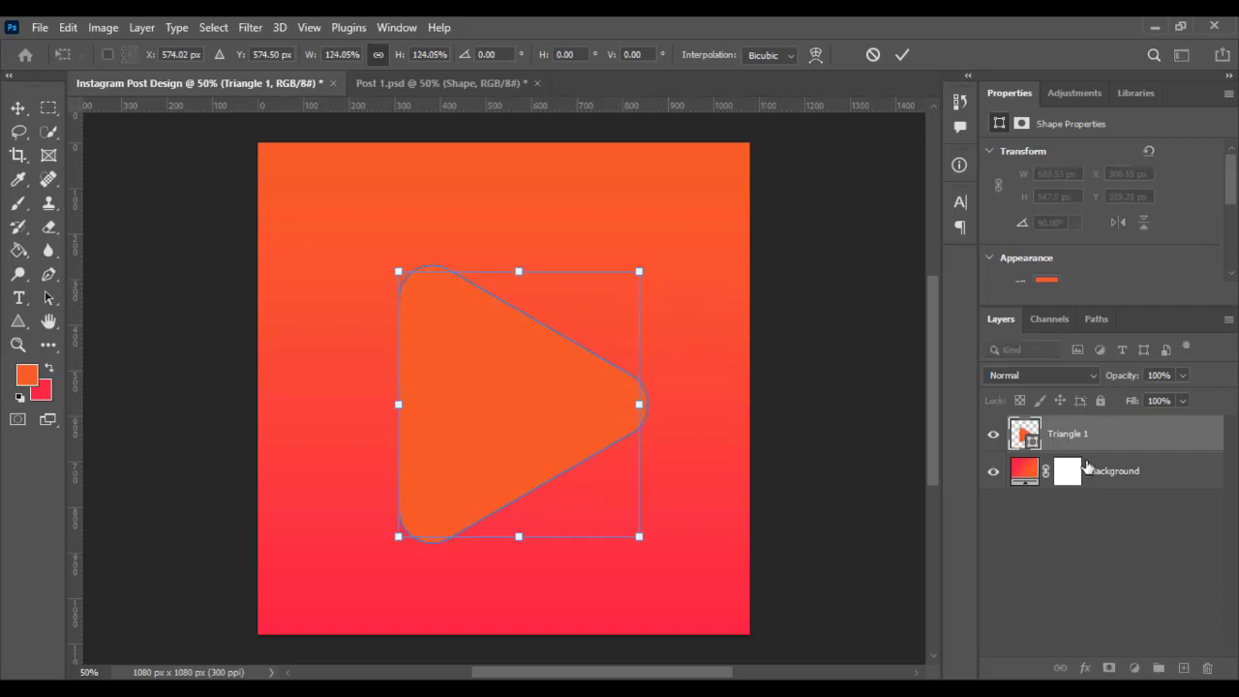
click(1116, 538)
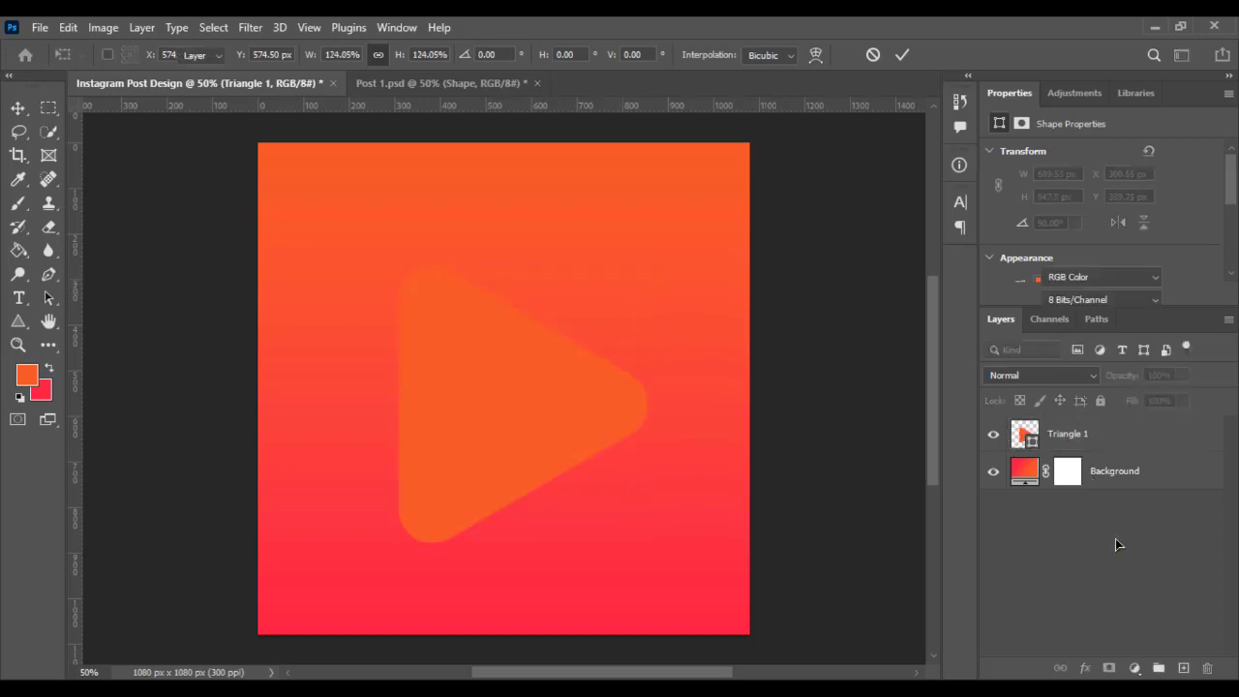
click(1120, 438)
click(15, 323)
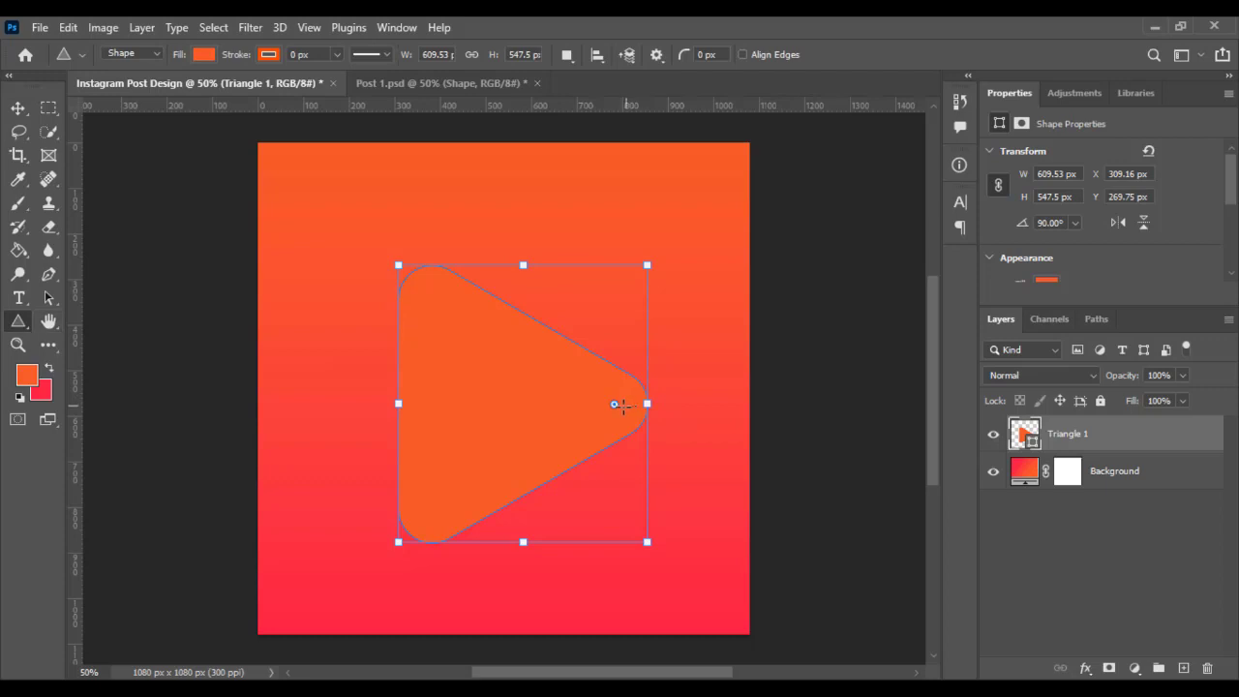
drag(614, 404, 606, 413)
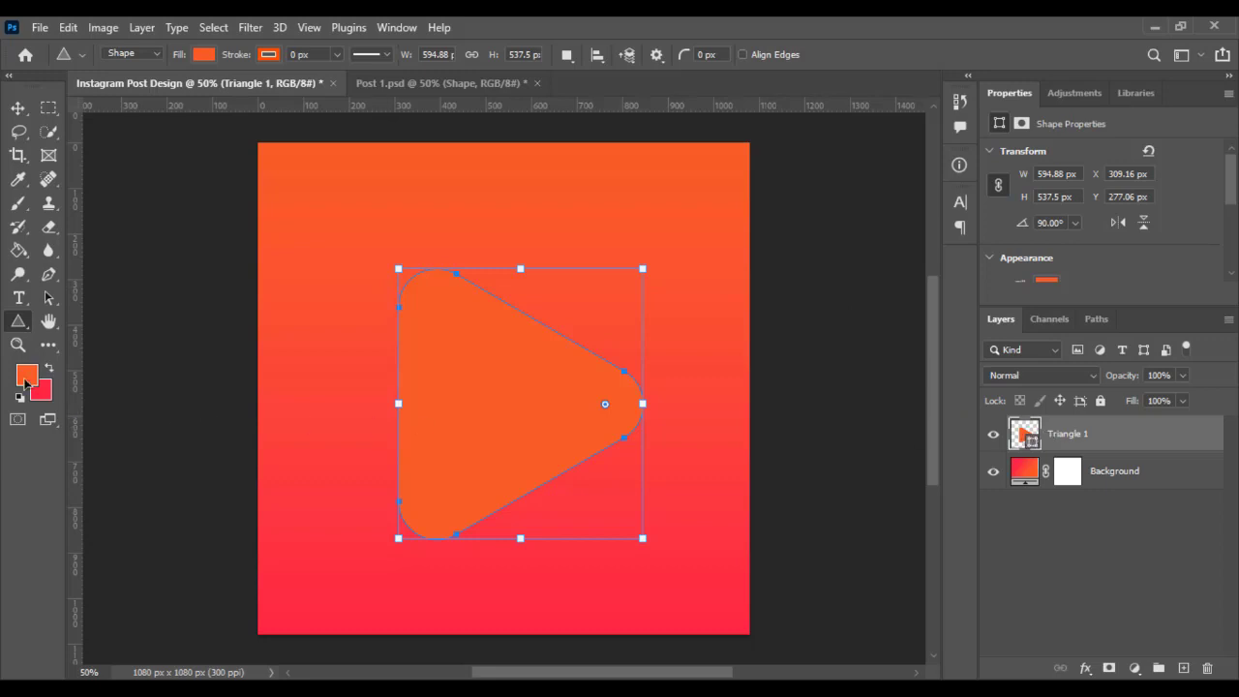
Remove the triangle's stroke and fill it with the light peach to pinkish-red linear gradient at 90 degrees.
click(269, 55)
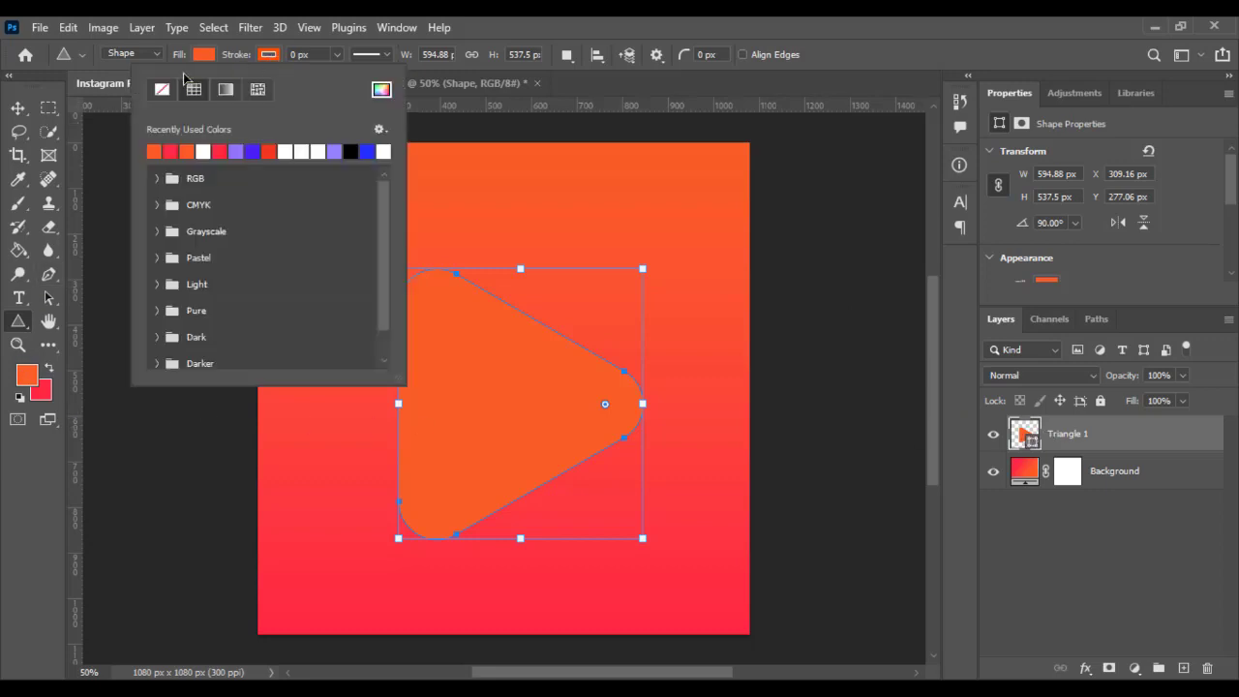
click(161, 89)
click(204, 56)
click(161, 89)
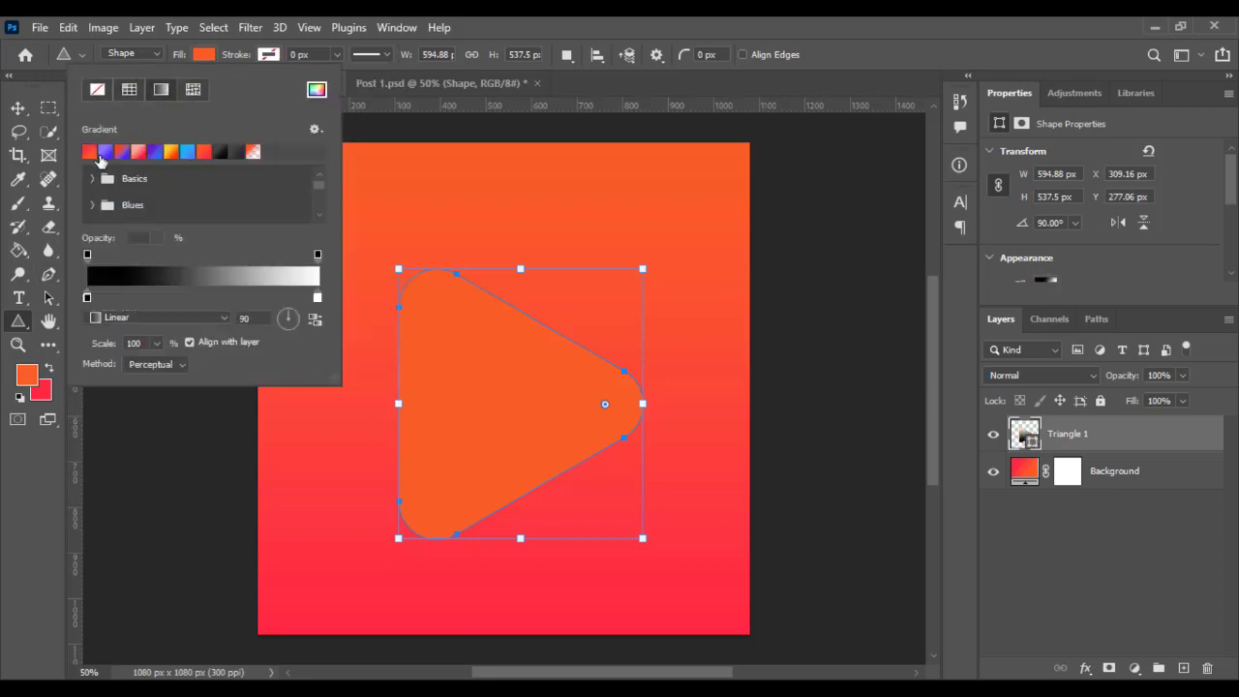
click(90, 152)
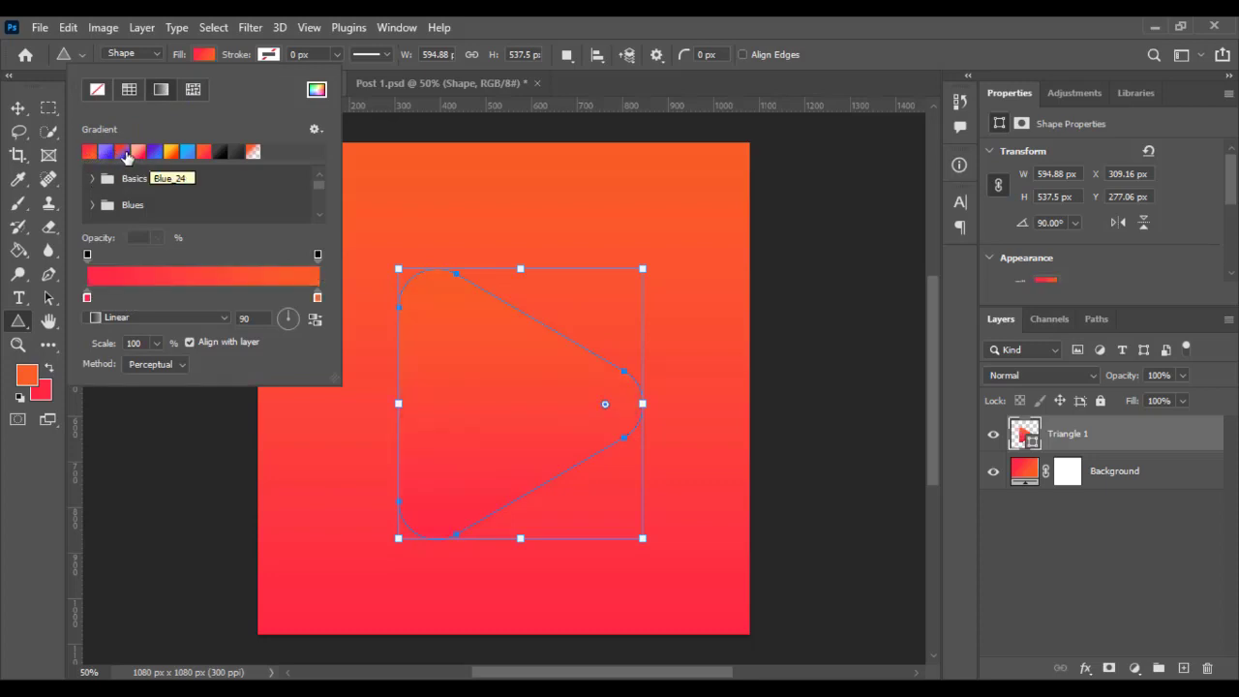
click(137, 152)
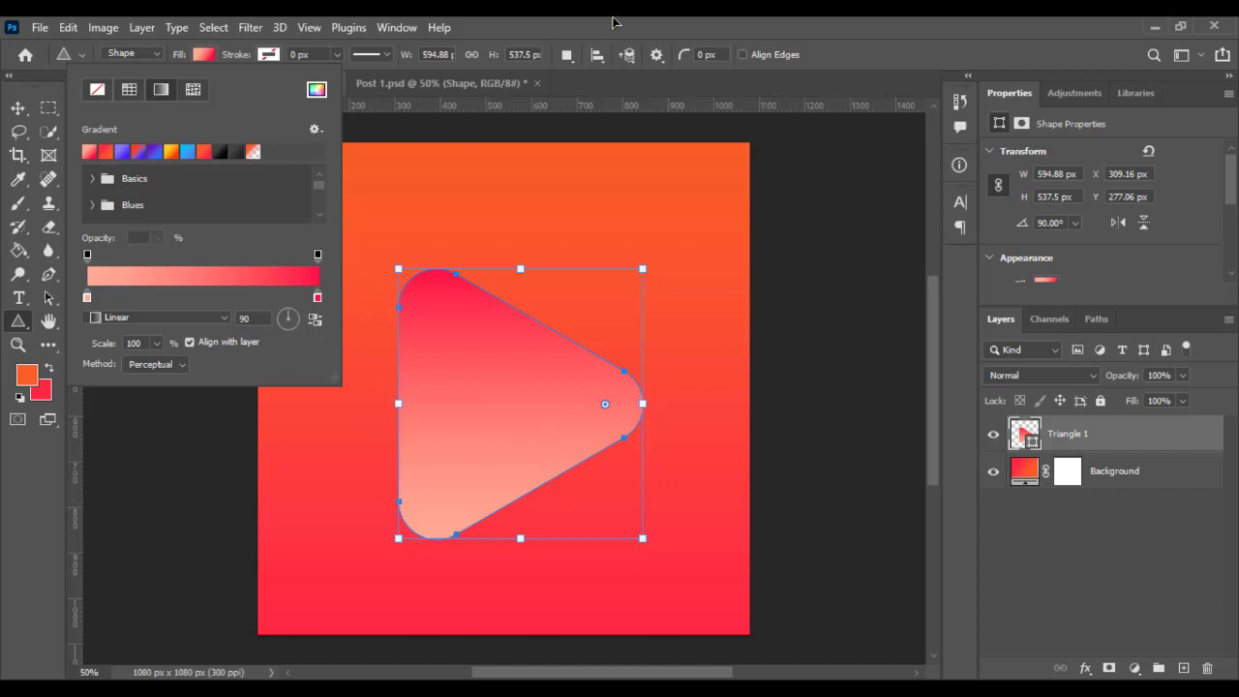
click(613, 23)
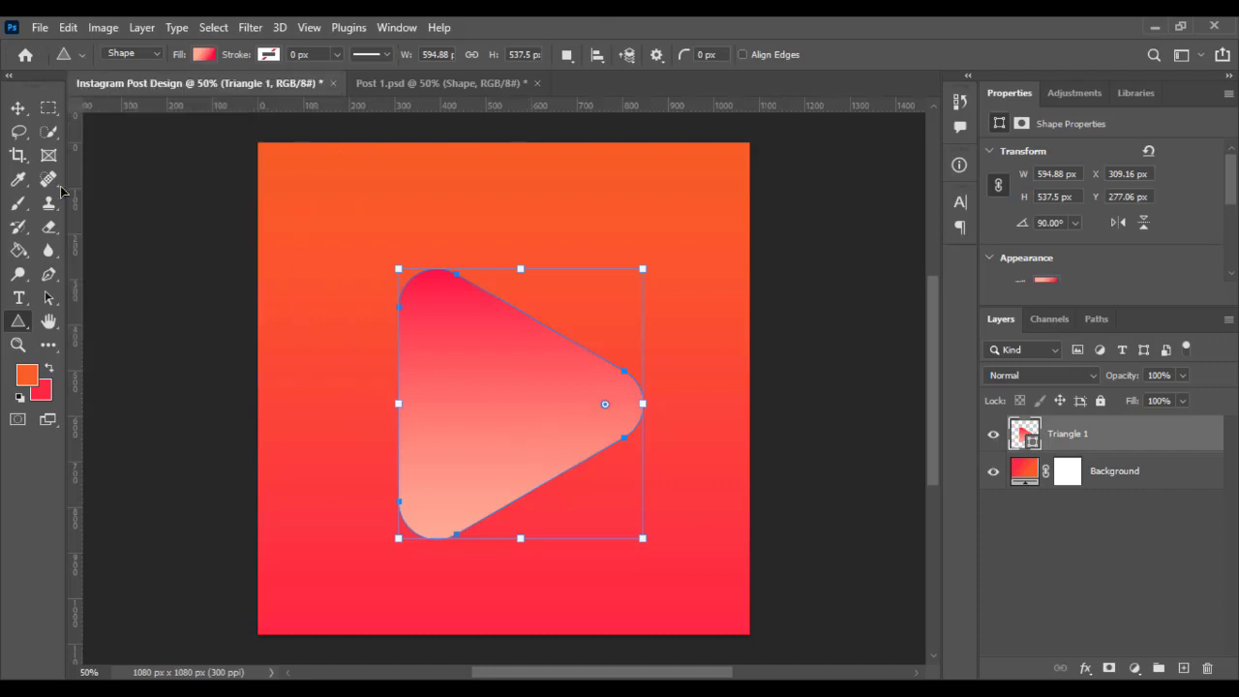
Place the man-with-laptop PNG as an embedded image, scaled to about 11.48% and positioned over the triangle.
click(40, 27)
click(87, 387)
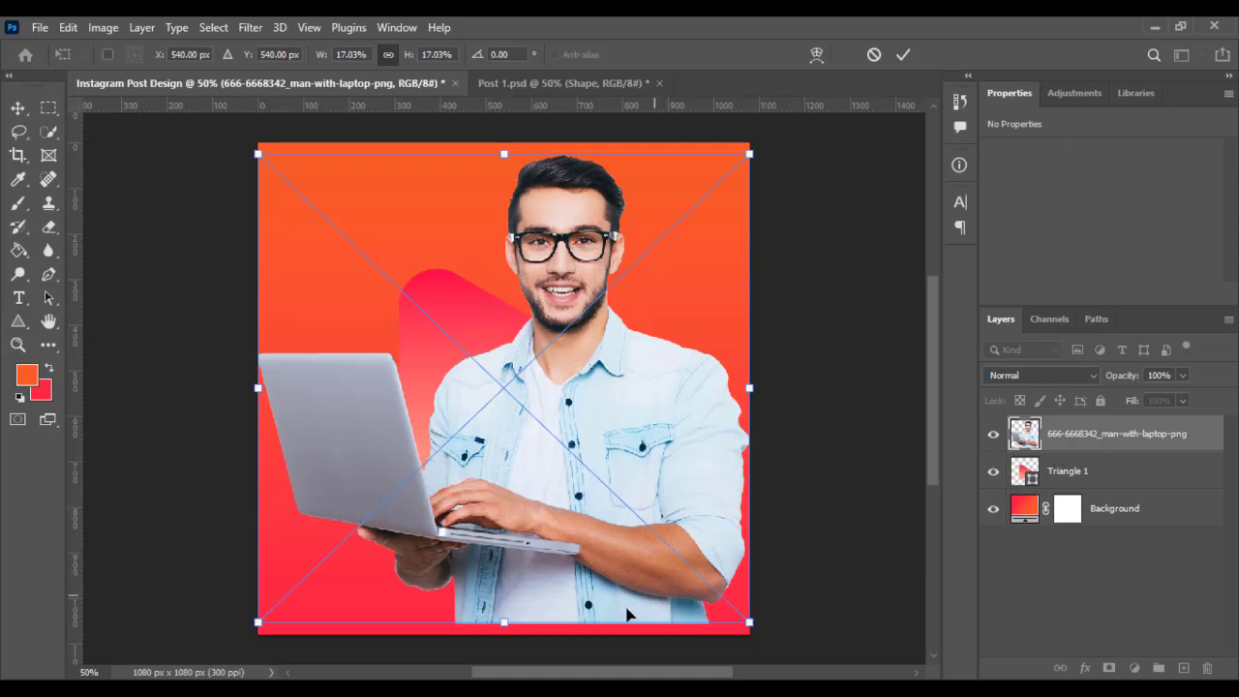
drag(504, 623, 452, 530)
key(Return)
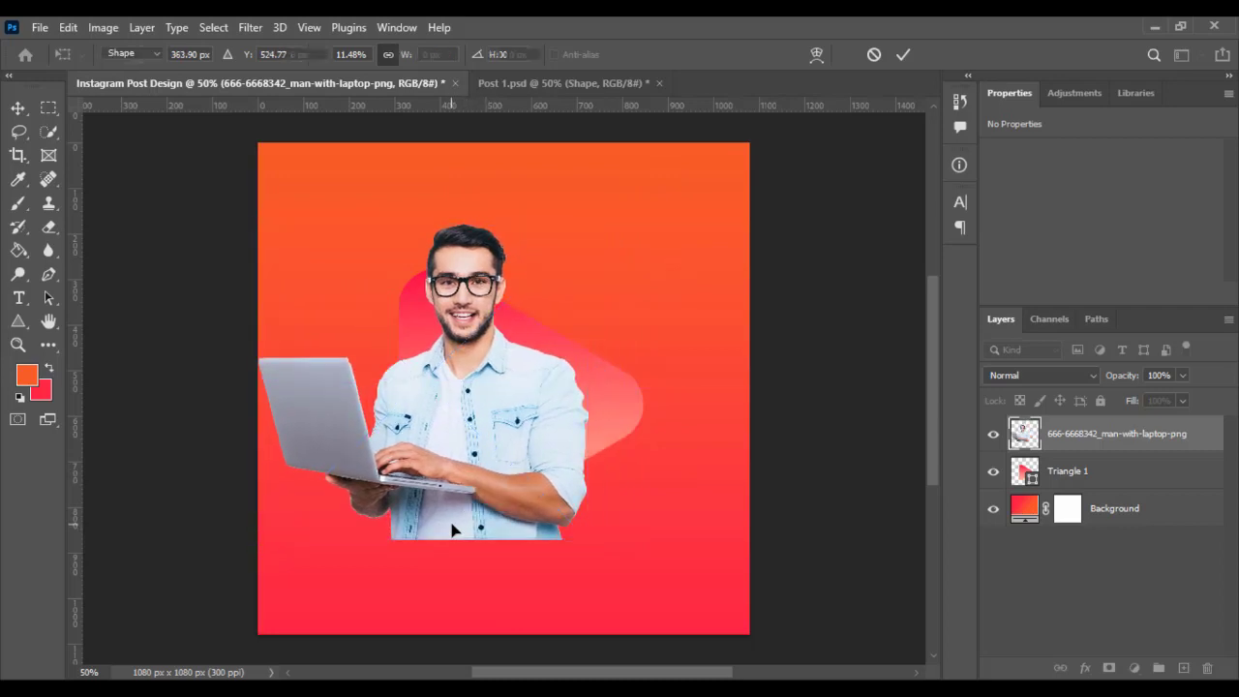
Duplicate the man-with-laptop layer and clip the lower copy to the triangle shape with a clipping mask.
right_click(1096, 442)
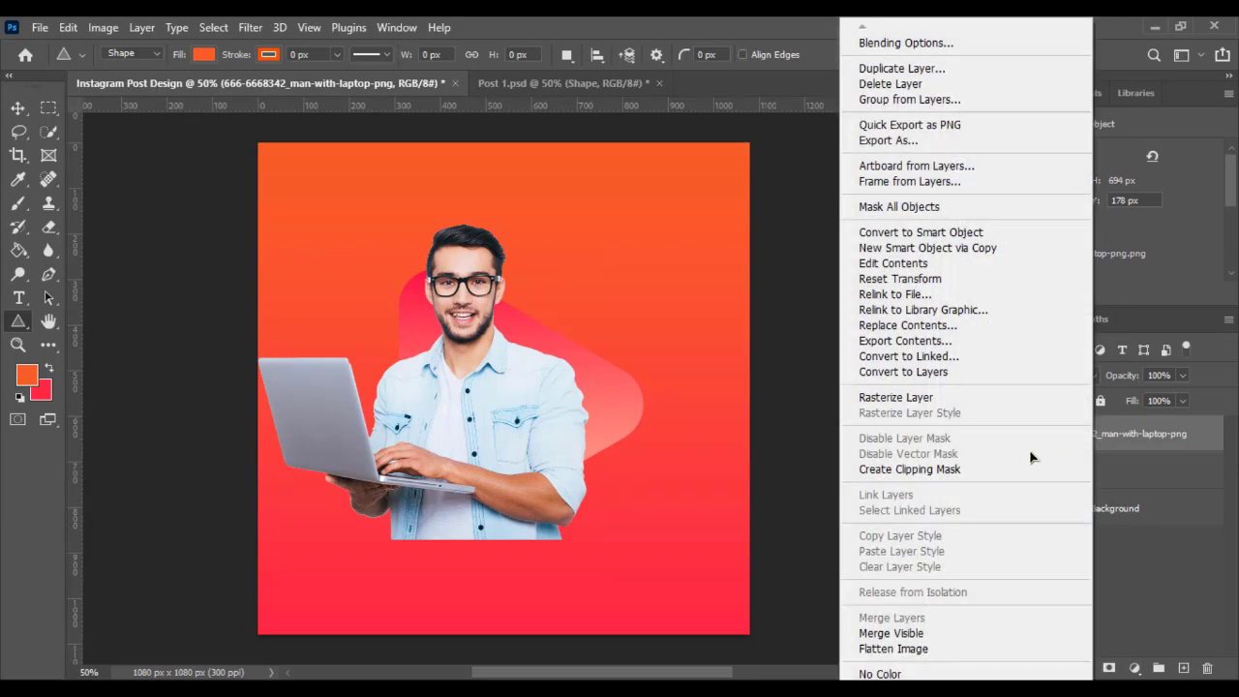
click(1183, 536)
right_click(1128, 439)
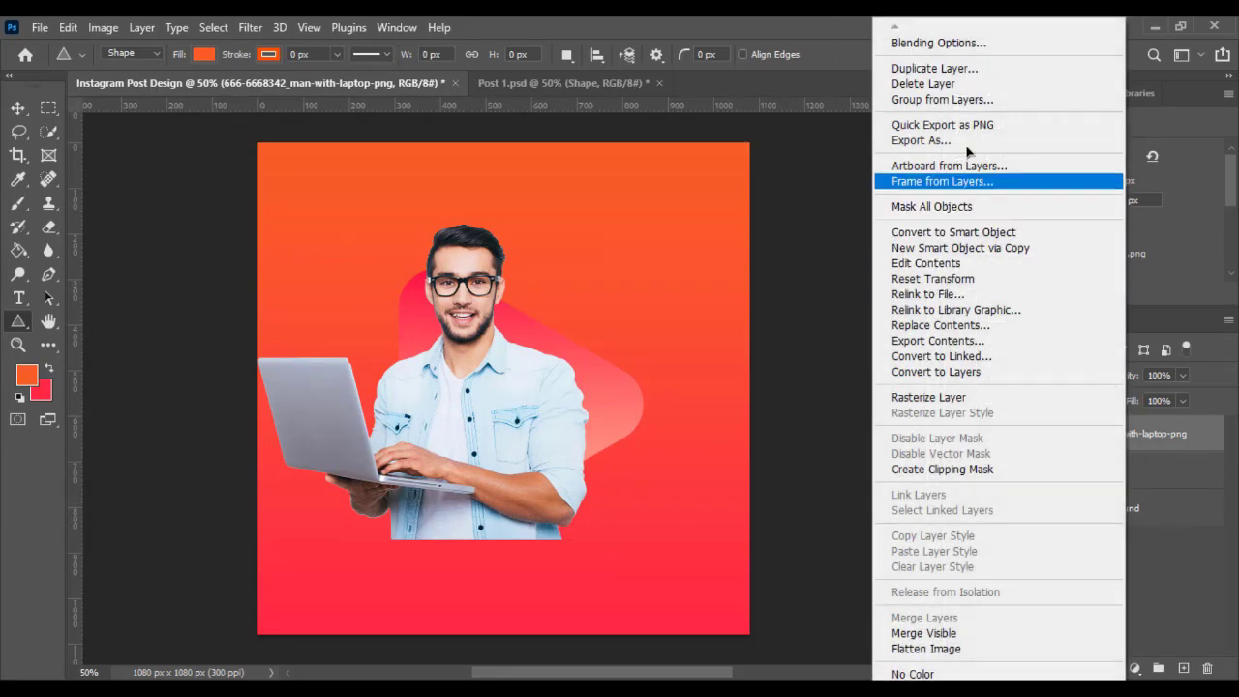
click(933, 68)
click(767, 193)
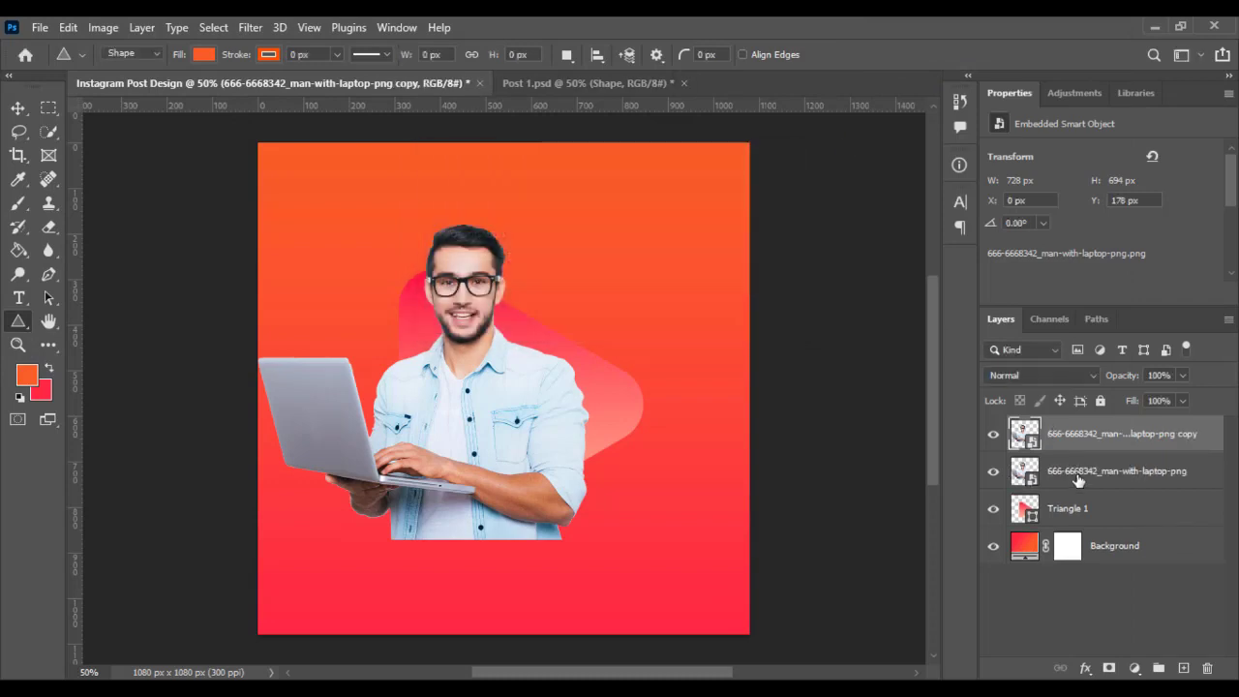
right_click(1077, 474)
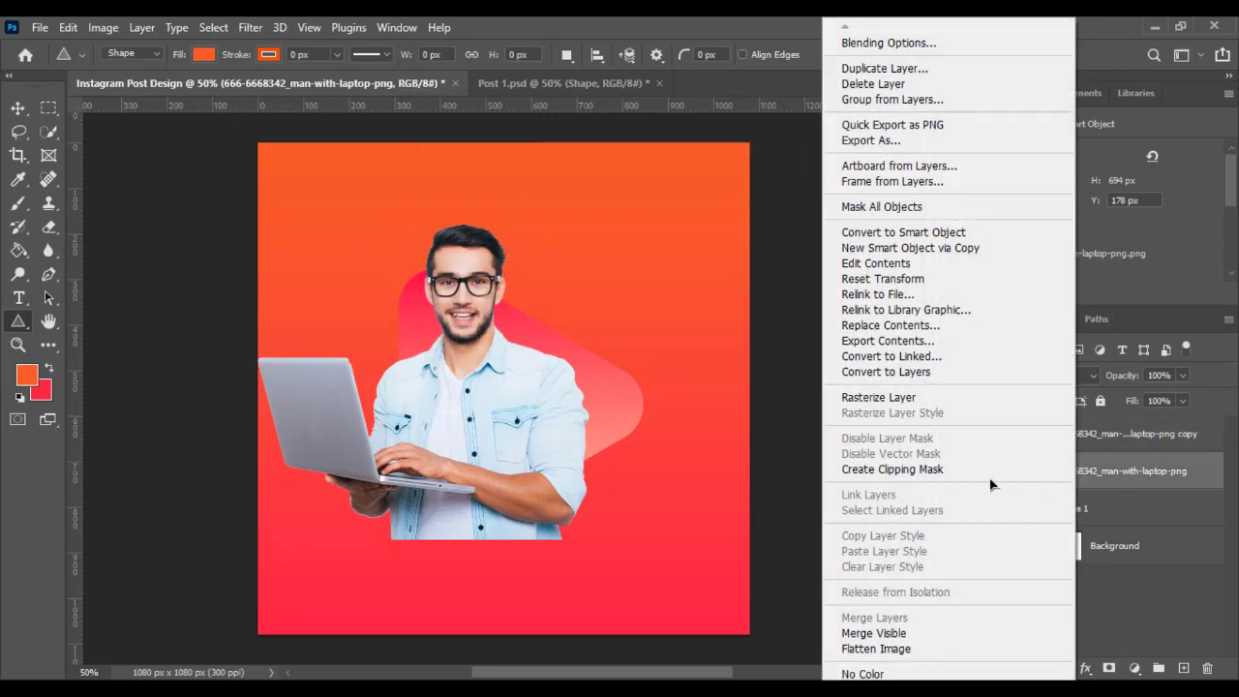
click(922, 470)
Add a layer mask to the top man-with-laptop copy and fill the mask with black using the Paint Bucket.
click(1104, 443)
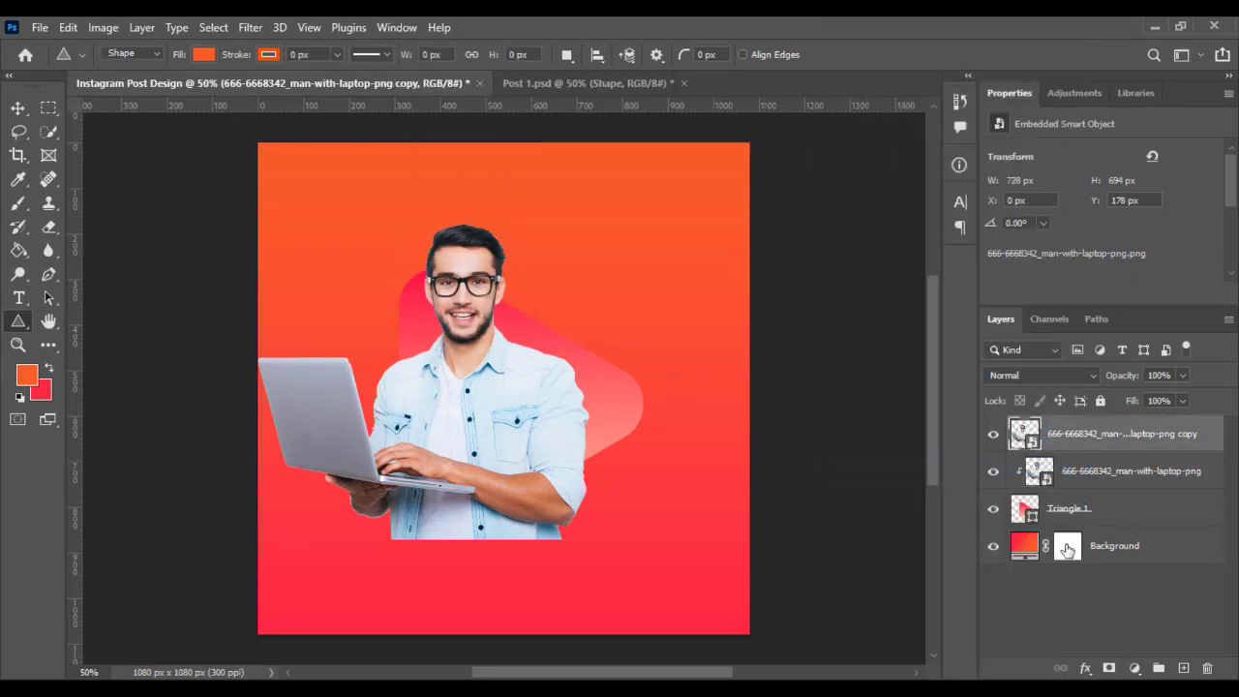
click(1112, 669)
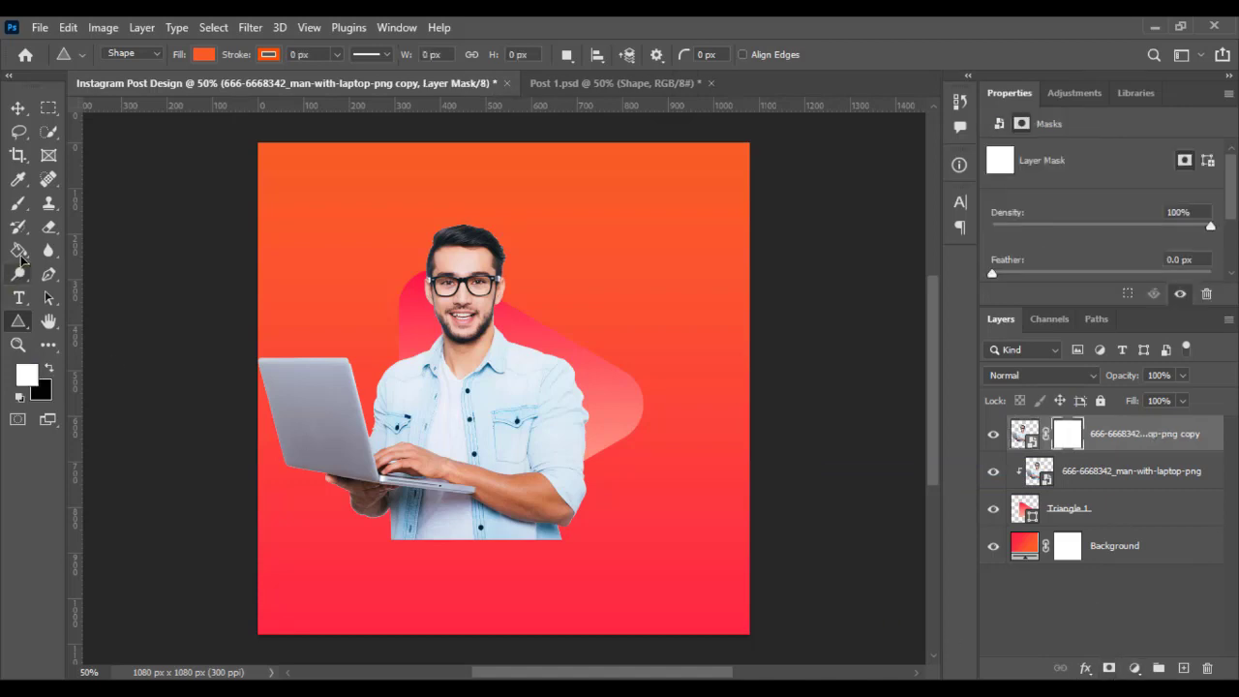
drag(20, 251, 83, 265)
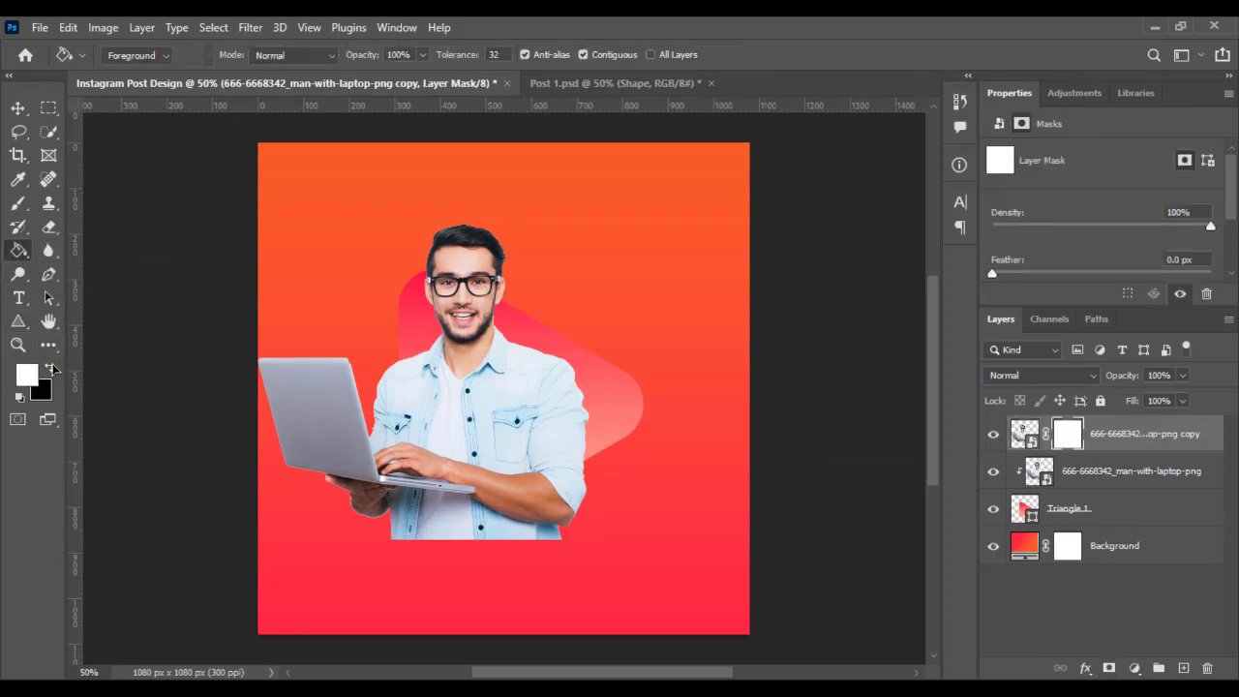
click(52, 368)
click(455, 391)
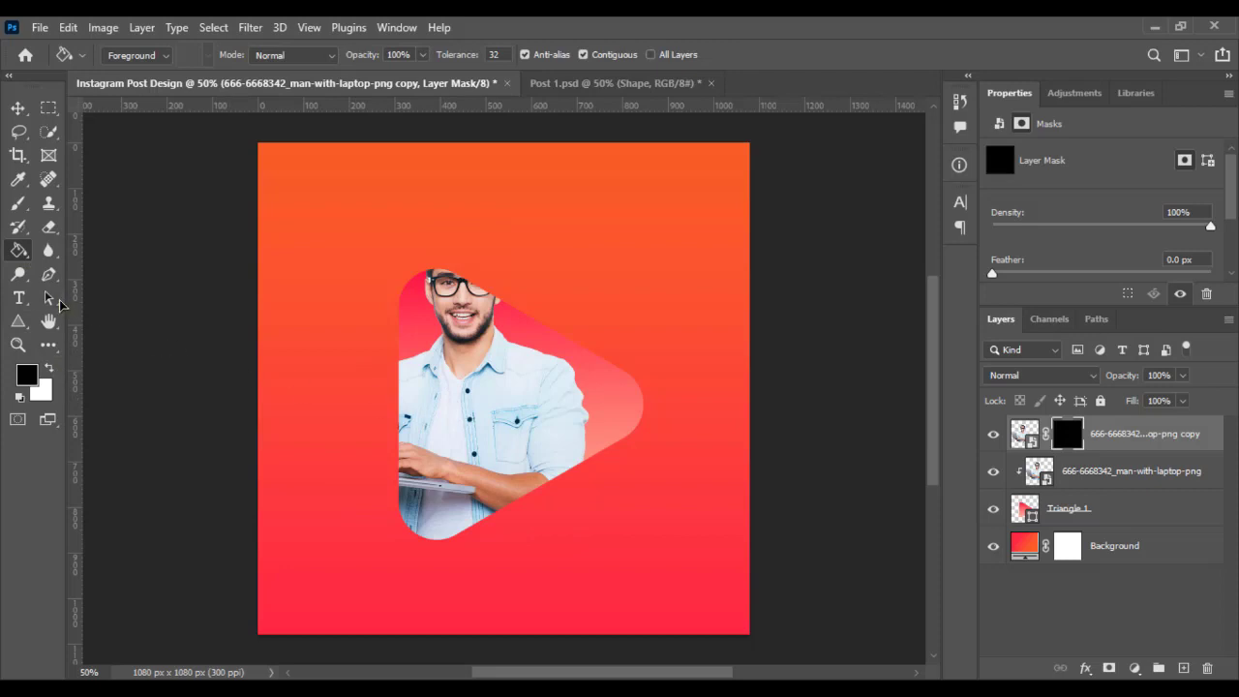
Paint the top man-with-laptop copy's layer mask white with the 150 px brush to reveal the laptop and supporting hand.
click(52, 370)
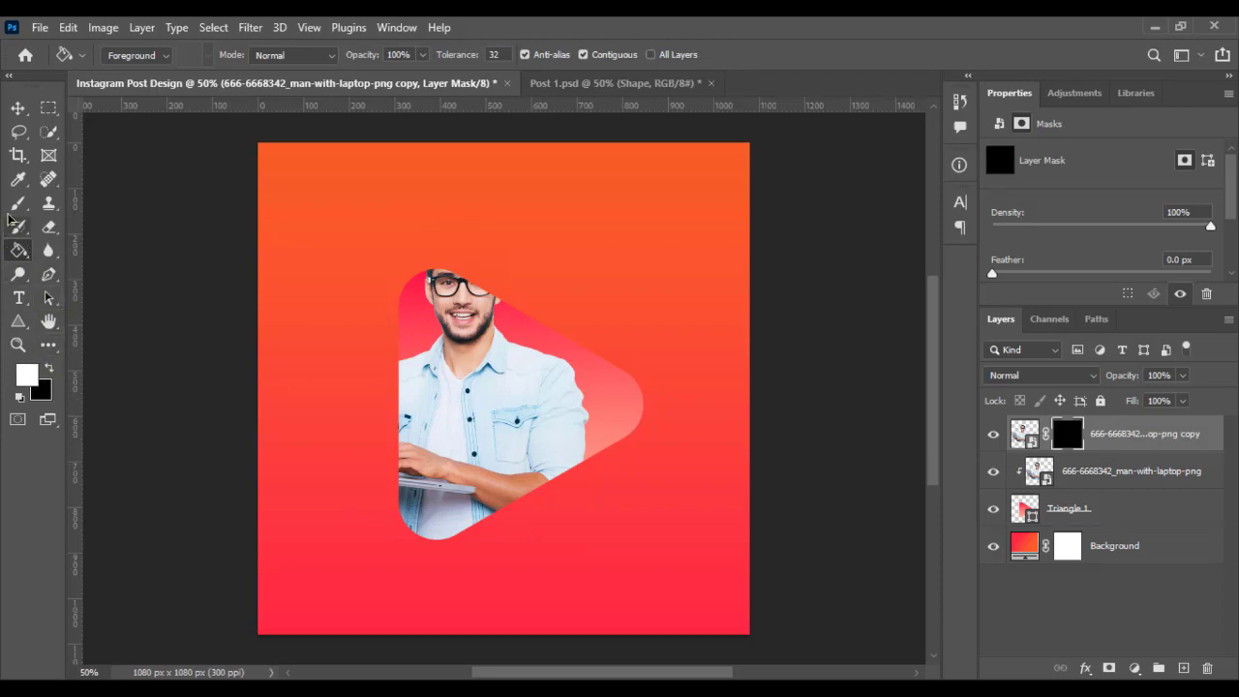
click(17, 203)
click(366, 450)
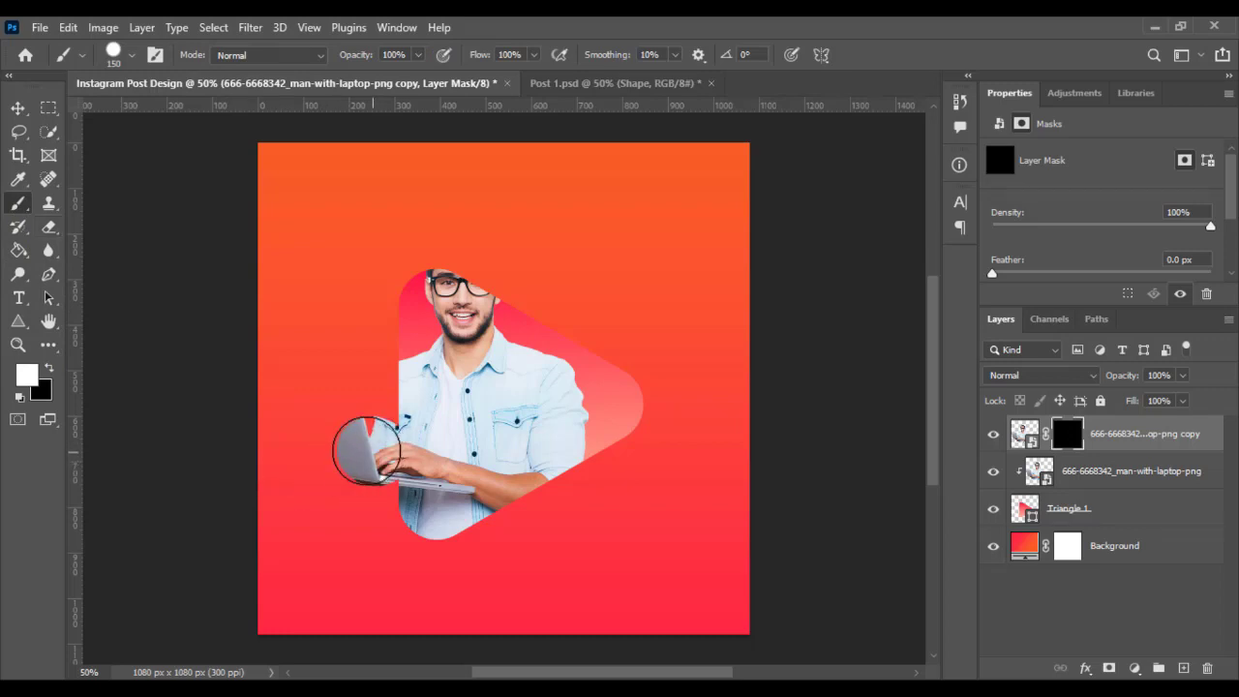
mouse_move(366, 450)
mouse_down()
mouse_move(333, 499)
mouse_move(354, 500)
mouse_move(381, 447)
mouse_move(315, 463)
mouse_move(315, 400)
mouse_move(351, 376)
mouse_move(332, 487)
mouse_move(348, 547)
mouse_move(362, 516)
mouse_move(339, 545)
mouse_move(350, 494)
mouse_move(340, 471)
mouse_move(385, 468)
mouse_move(365, 491)
mouse_move(389, 454)
mouse_up()
key(ctrl+BackSpace)
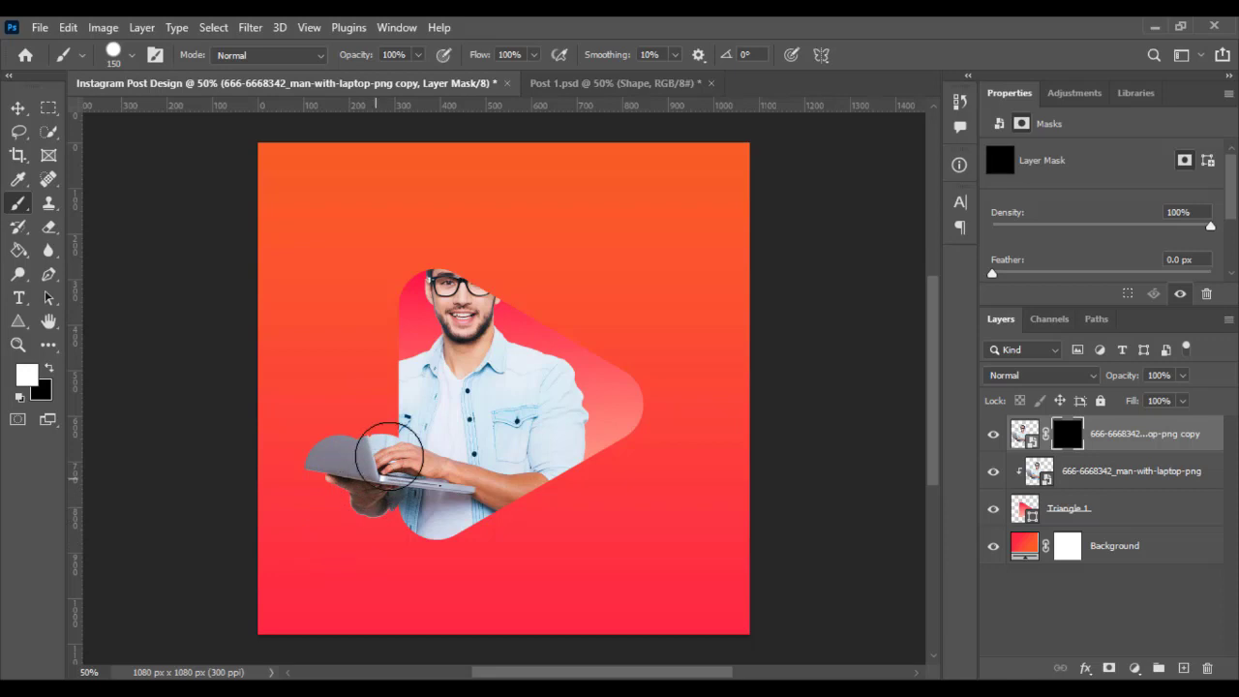
scroll(332, 528, up, 5)
mouse_move(355, 282)
mouse_down()
mouse_move(304, 200)
mouse_move(290, 144)
mouse_move(193, 140)
mouse_move(140, 439)
mouse_move(330, 214)
mouse_move(528, 176)
mouse_move(392, 150)
mouse_move(308, 192)
mouse_move(198, 406)
mouse_up()
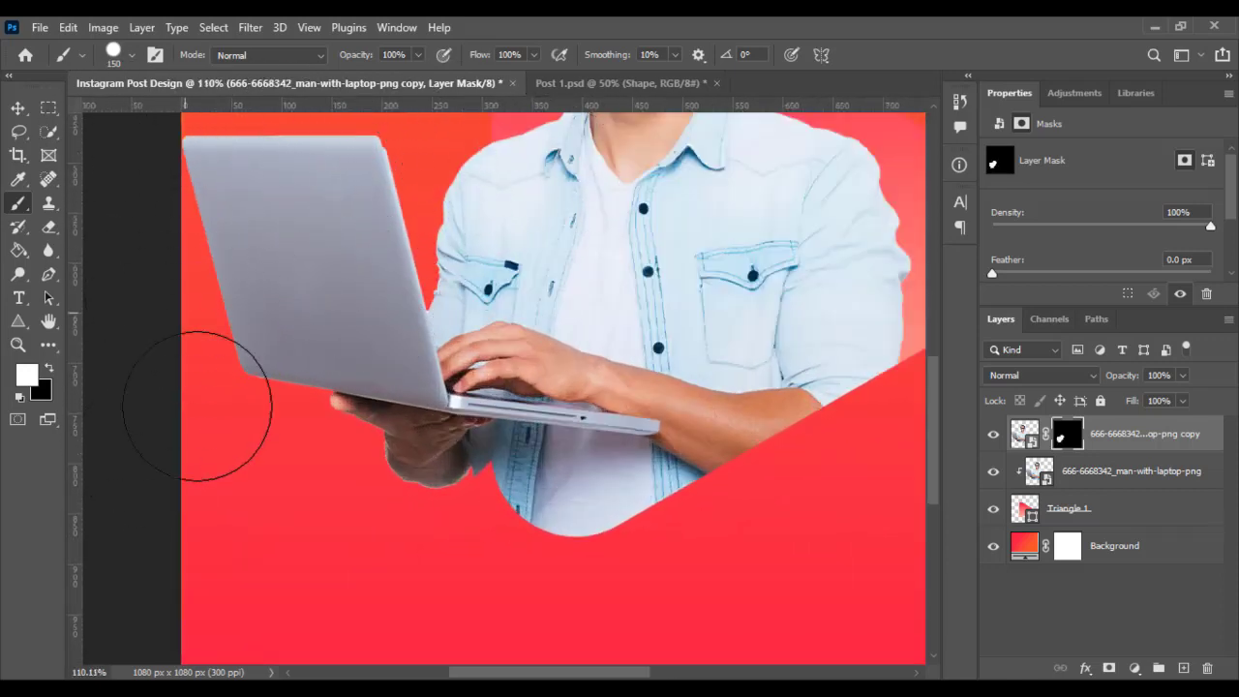
Paint white on the same mask to reveal the man's hair and upper face above the triangle.
scroll(381, 243, down, 3)
drag(614, 391, 618, 412)
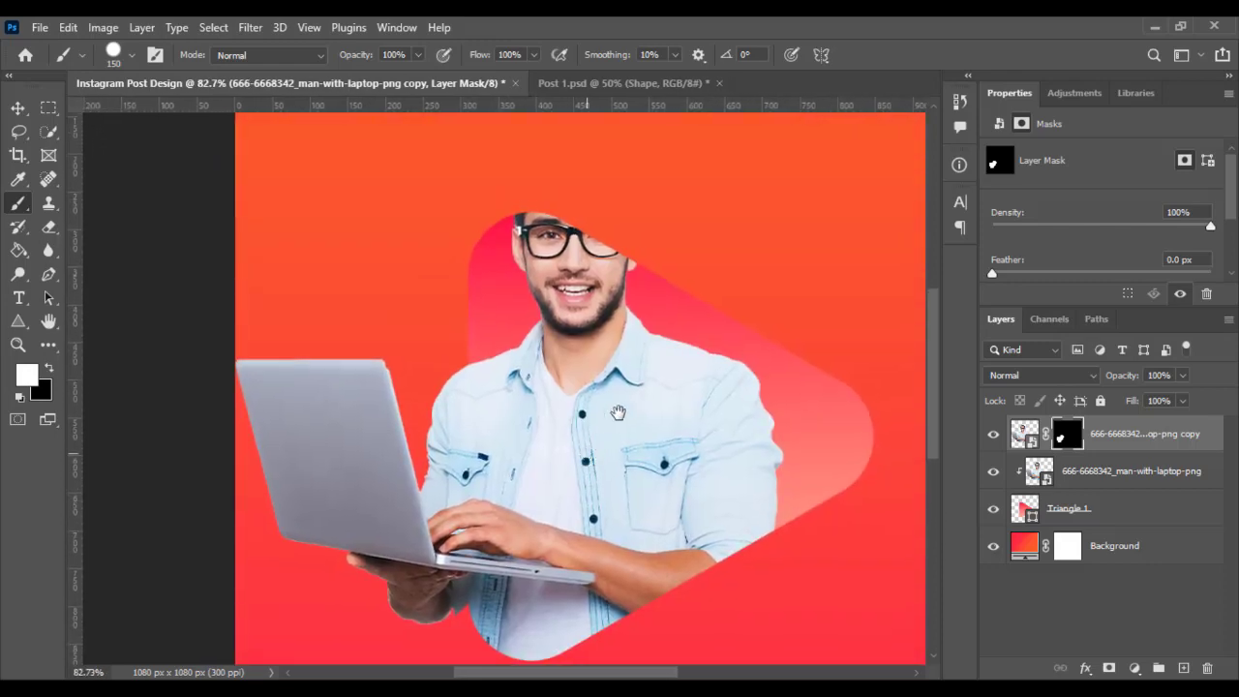
drag(619, 174, 388, 154)
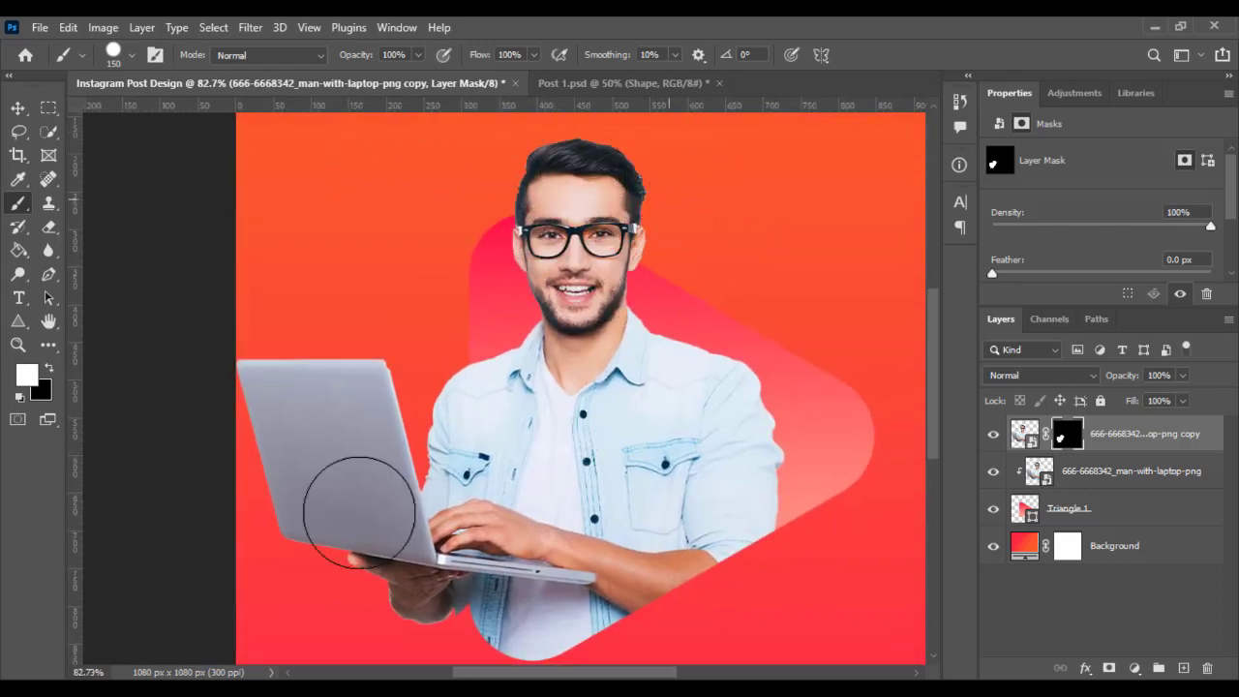
Shrink the brush to 6 px and paint white on the mask over the shirt gap between the supporting hand and triangle.
scroll(539, 497, up, 8)
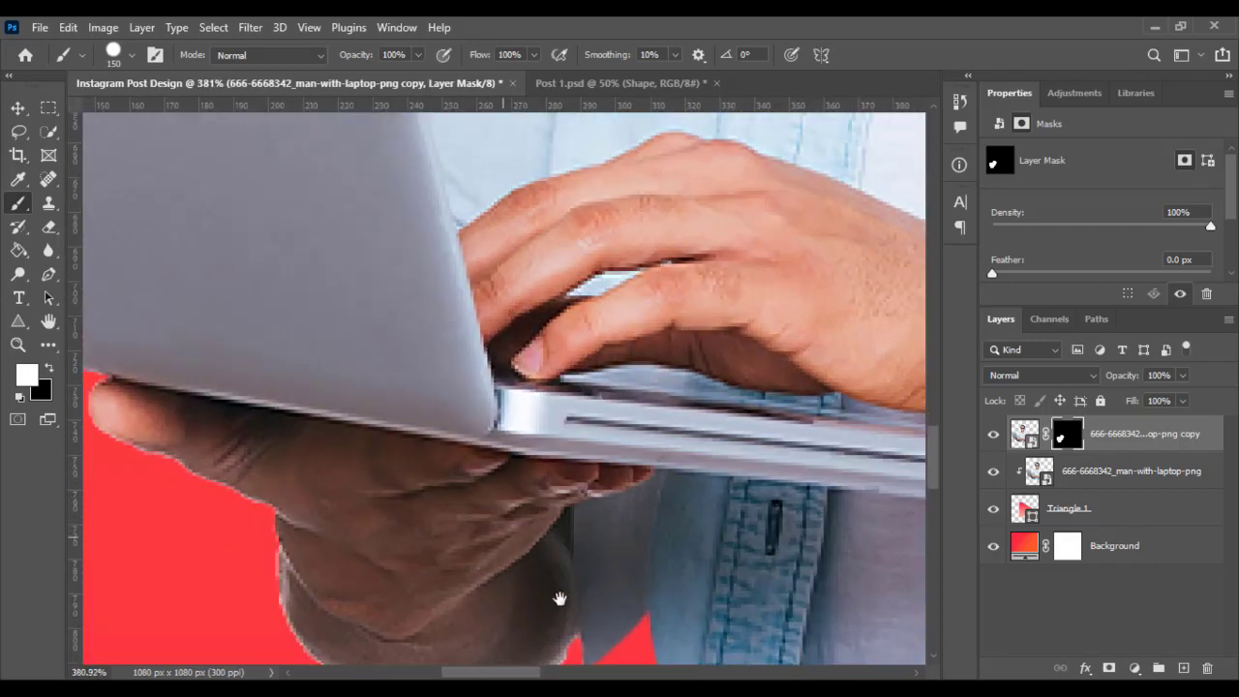
drag(559, 598, 578, 647)
drag(462, 487, 515, 634)
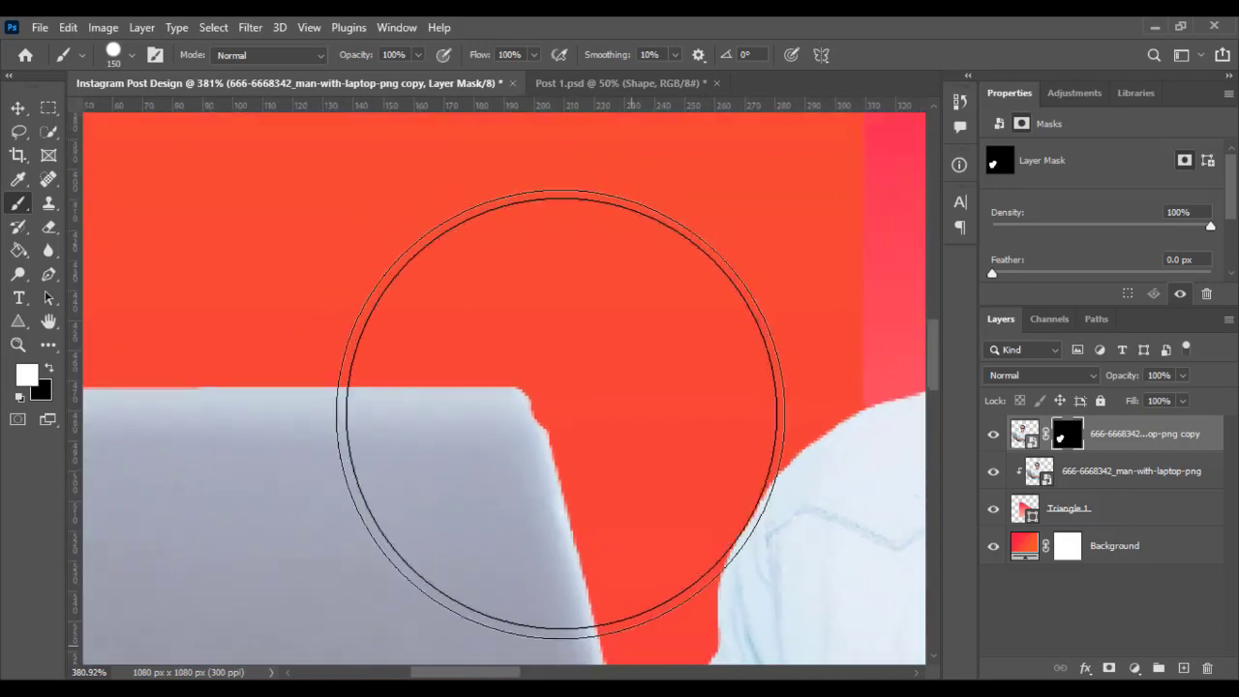
scroll(561, 410, down, 3)
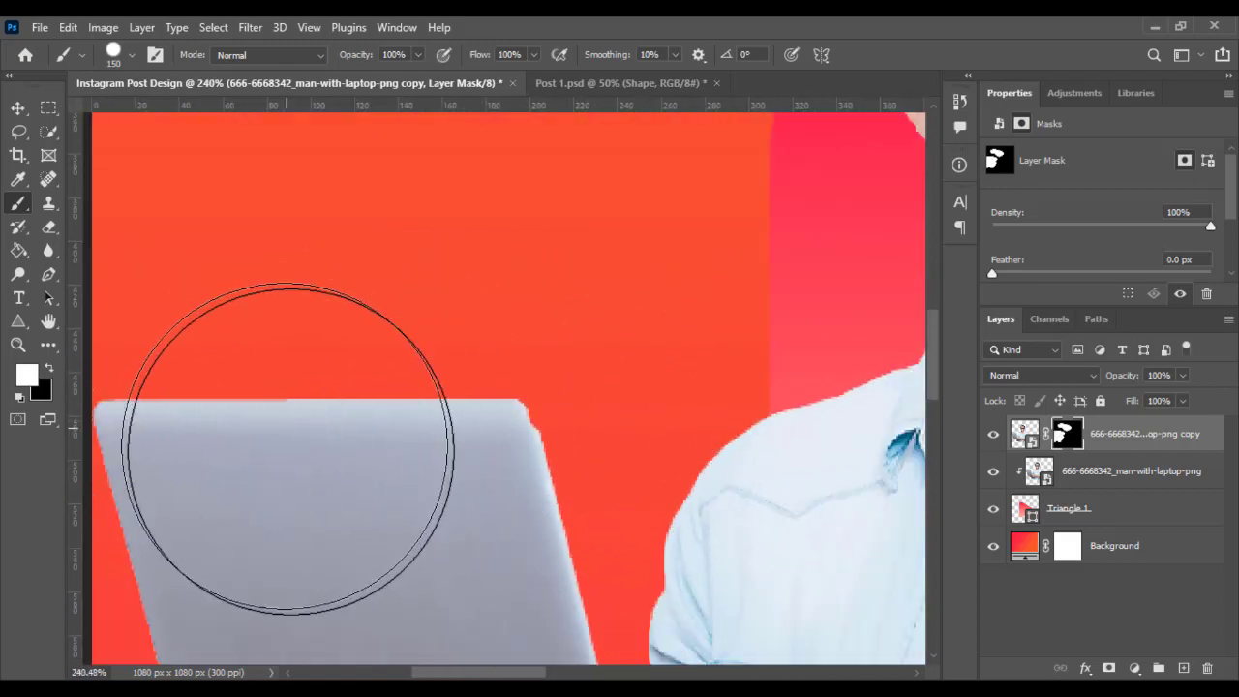
scroll(416, 428, down, 4)
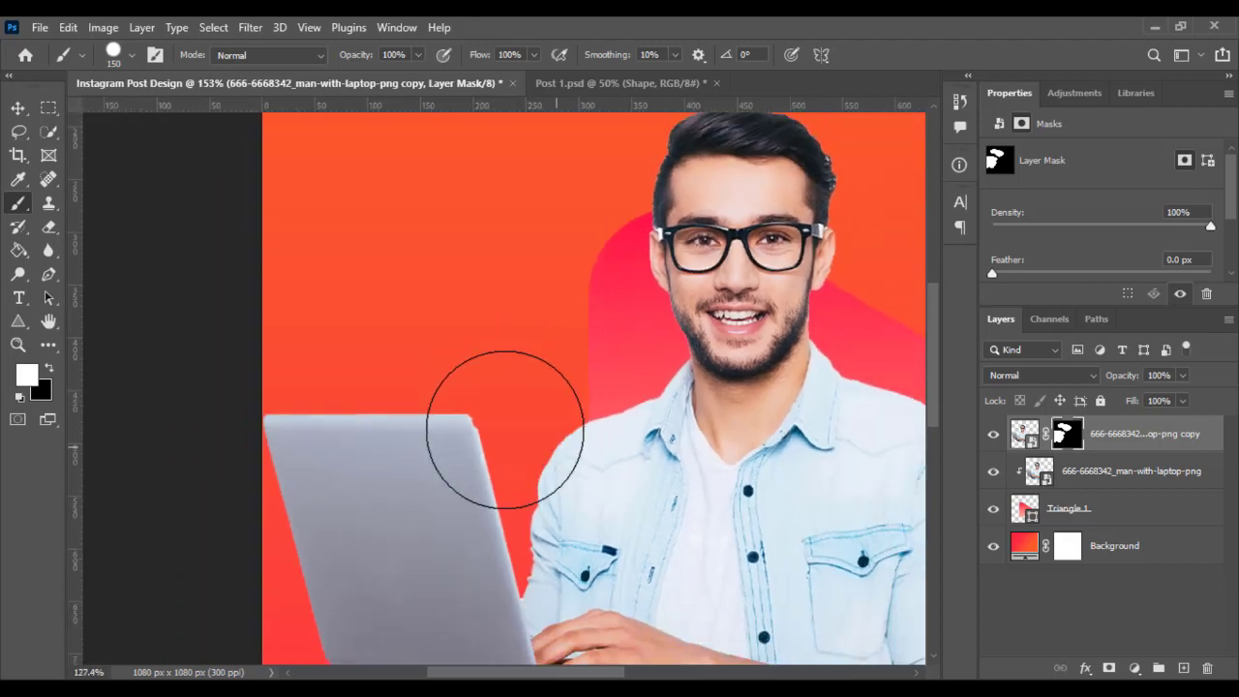
drag(512, 459, 506, 165)
scroll(532, 532, up, 1)
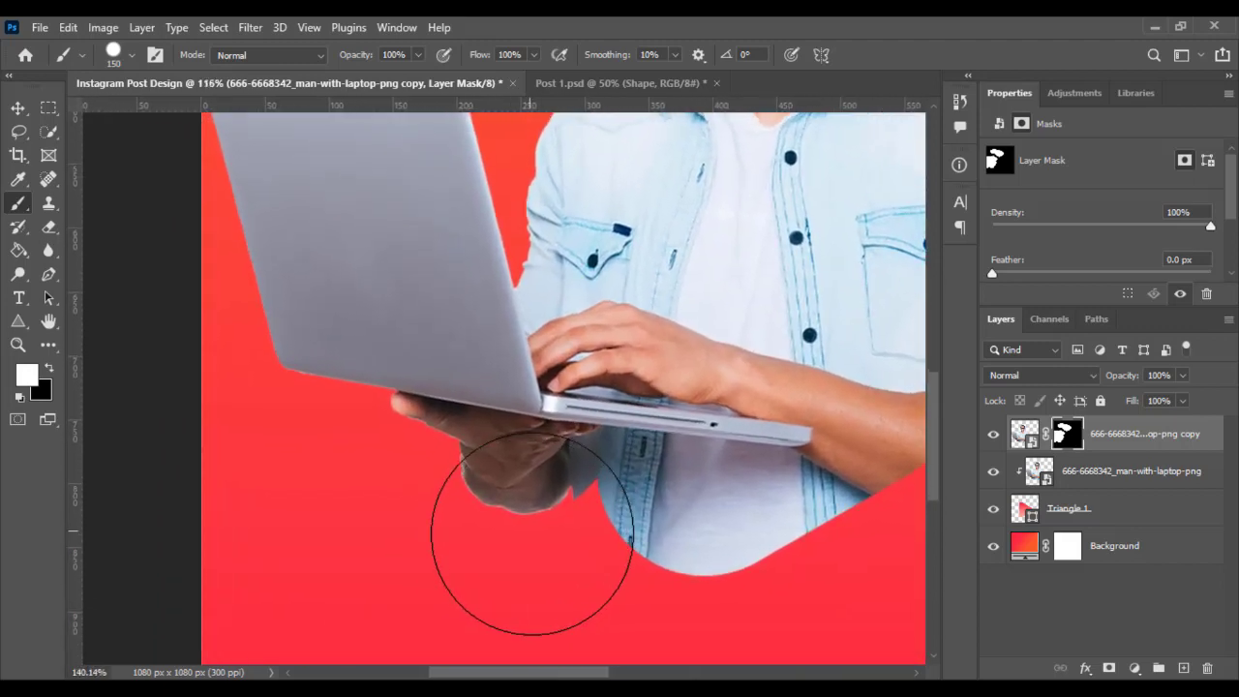
scroll(532, 533, up, 5)
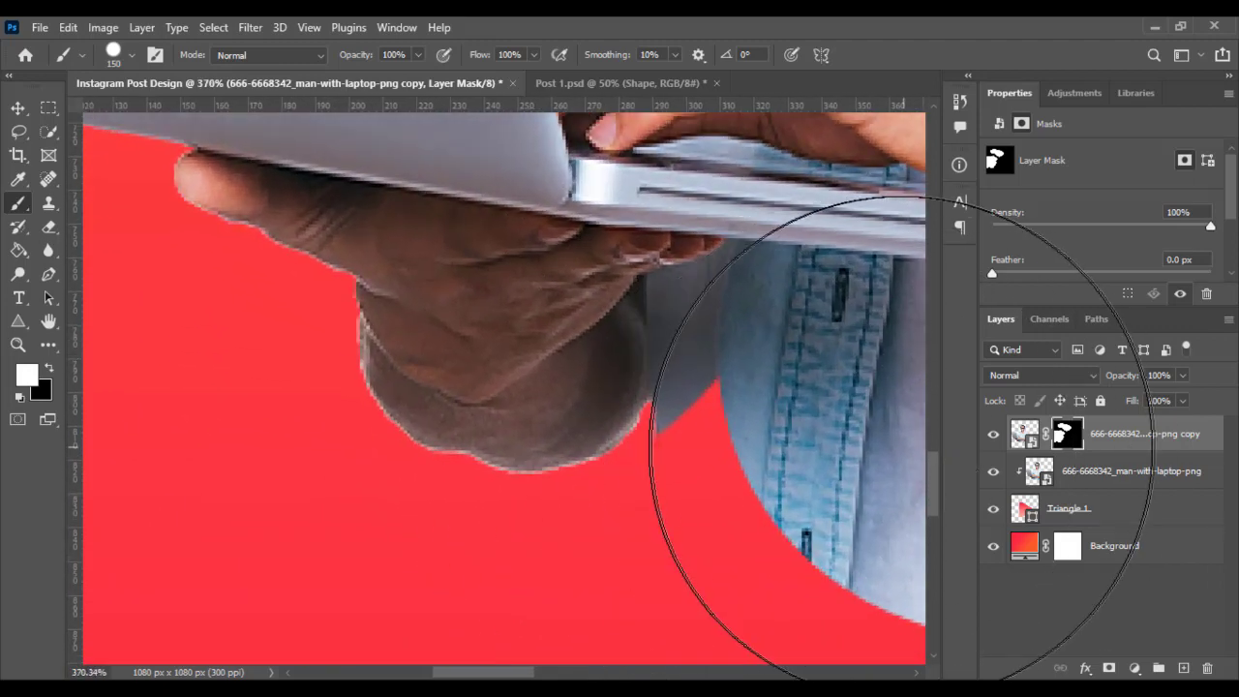
key([)
key([)
key([)
key([)
key([)
key([)
key([)
key([)
key([)
key([)
key([)
key([)
key([)
key([)
key([)
key([)
key([)
key([)
key([)
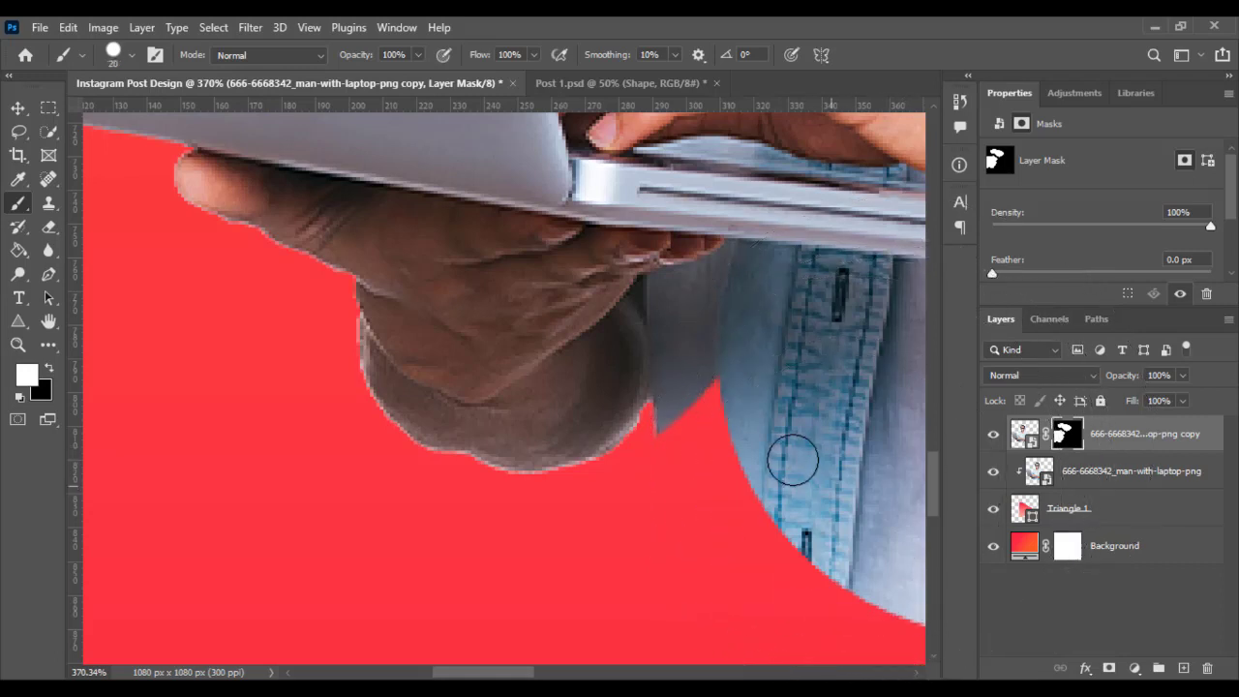
mouse_move(716, 366)
mouse_down()
mouse_move(657, 470)
mouse_move(742, 389)
mouse_up()
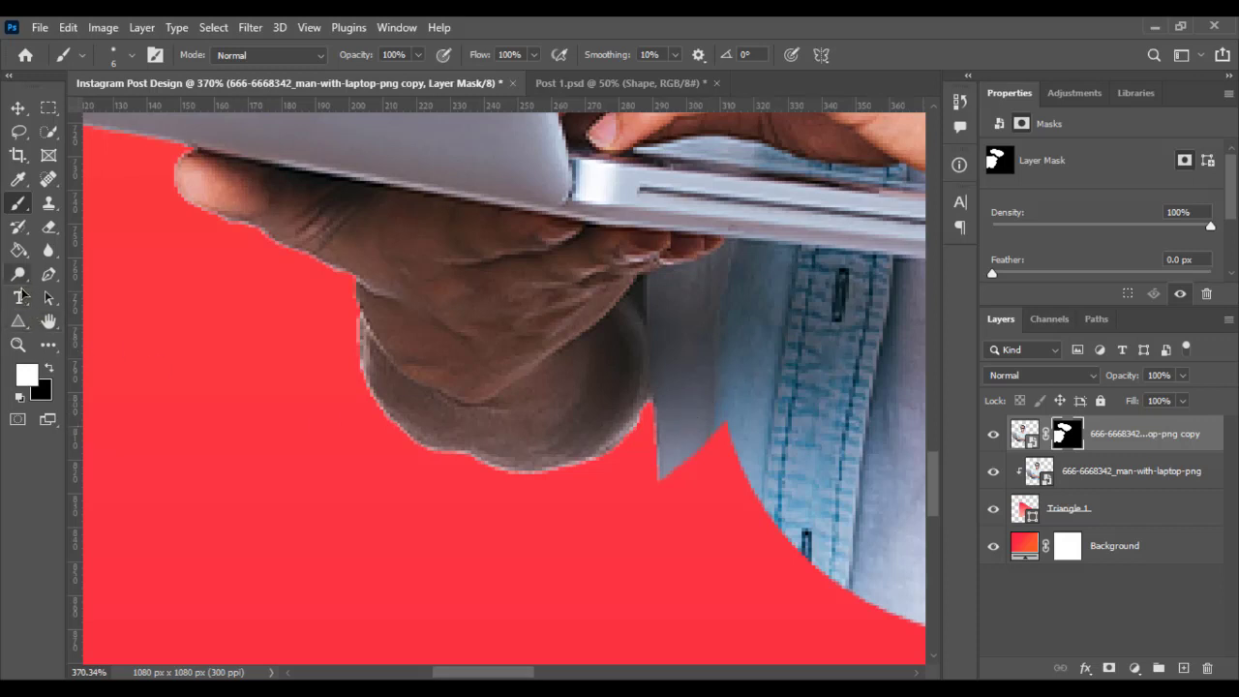
Paint black on the mask to hide the jagged excess shirt and smooth its edge beneath the supporting hand.
click(48, 368)
mouse_move(665, 495)
mouse_down()
mouse_move(667, 415)
mouse_move(656, 411)
mouse_move(745, 375)
mouse_move(668, 472)
mouse_up()
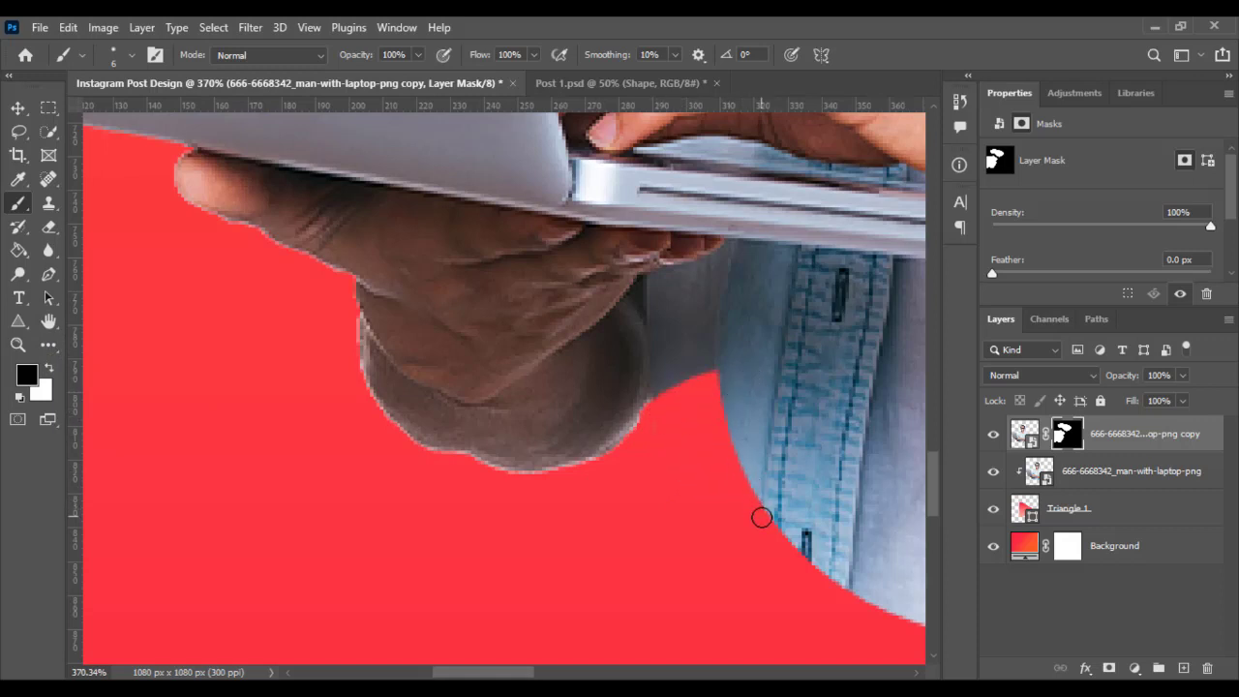
scroll(762, 517, down, 10)
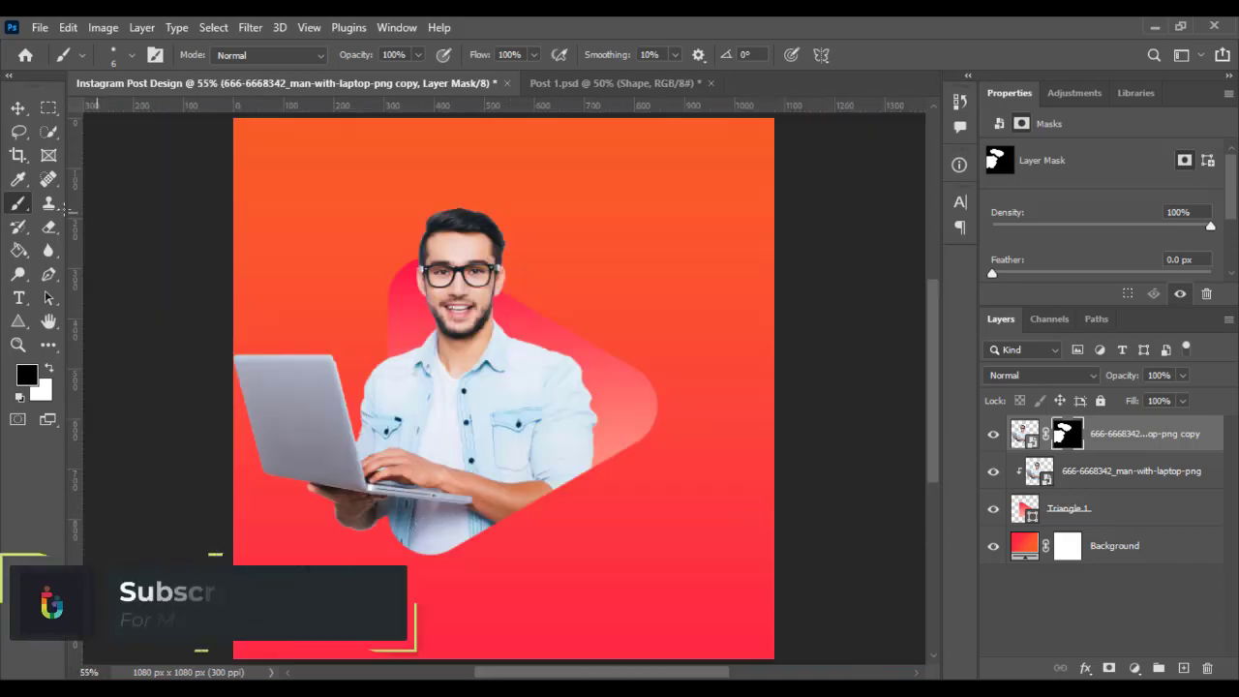
Duplicate the Triangle 1 layer and clip the lower man-with-laptop layer to the triangle copy.
click(17, 108)
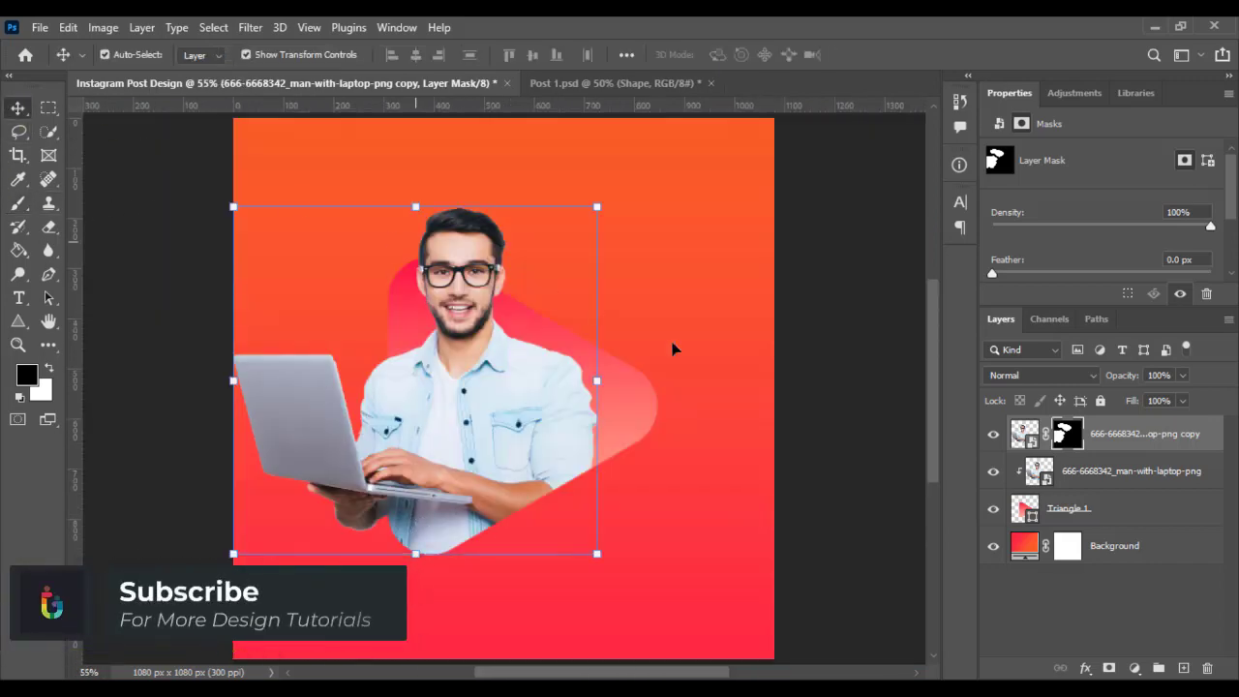
click(1071, 510)
right_click(1082, 513)
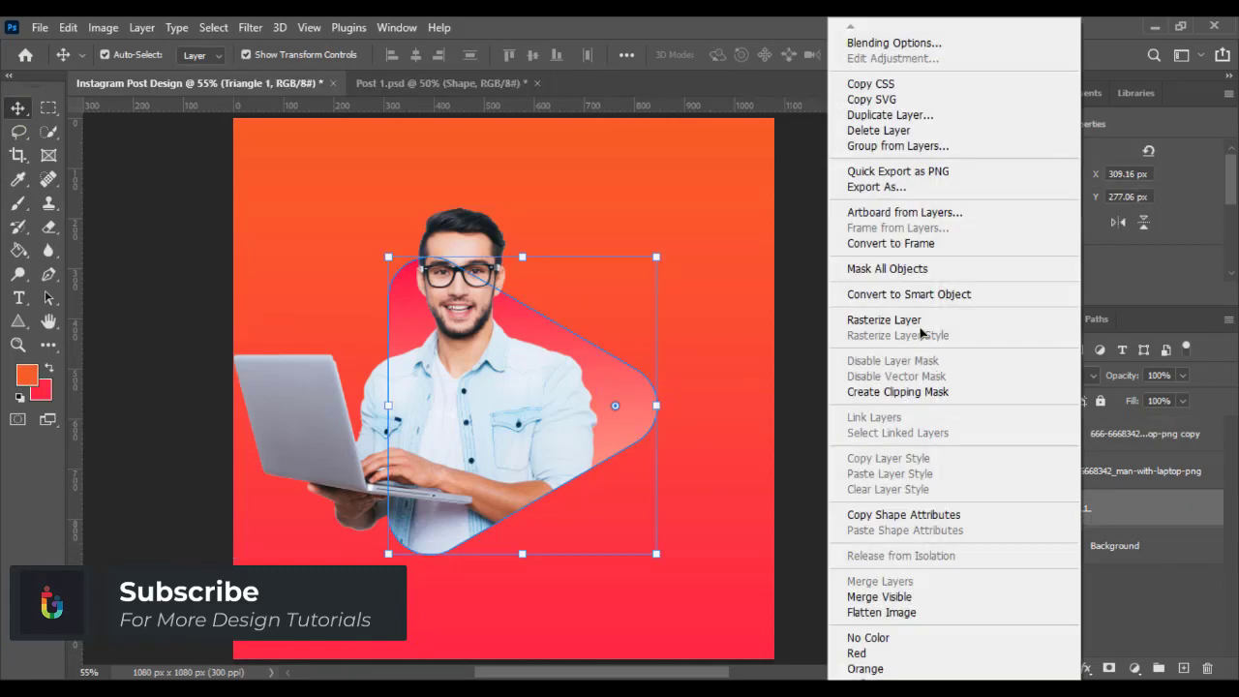
click(891, 114)
click(772, 191)
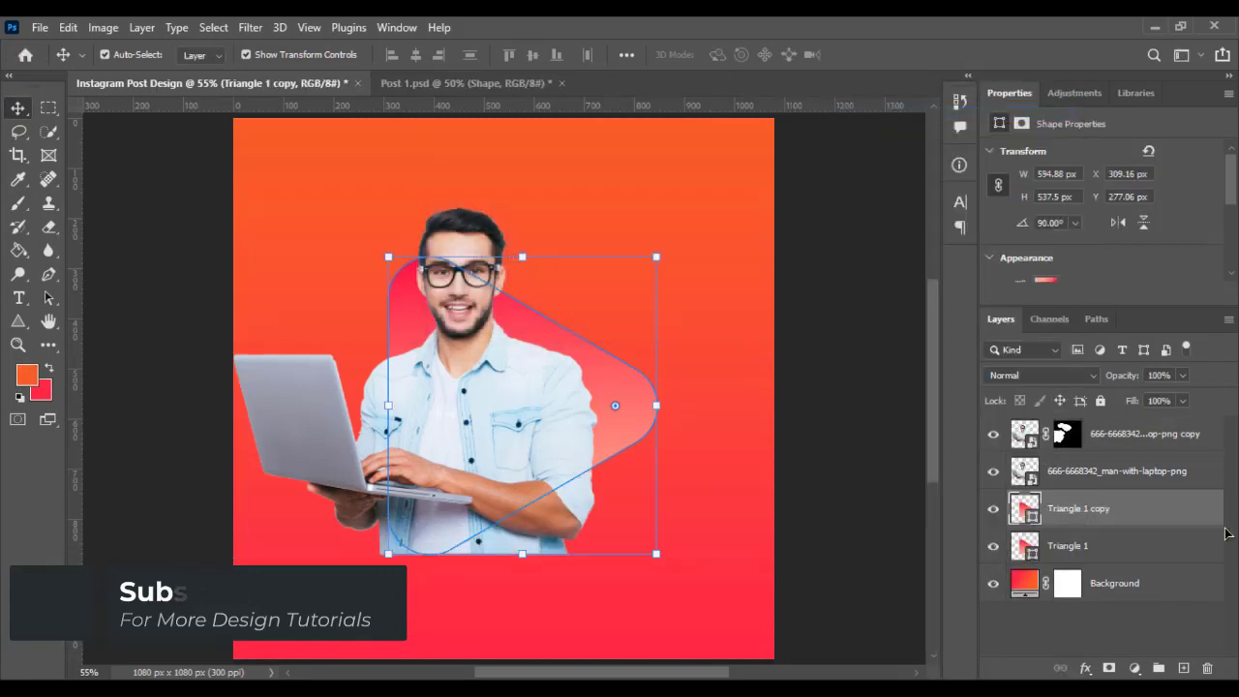
right_click(1098, 475)
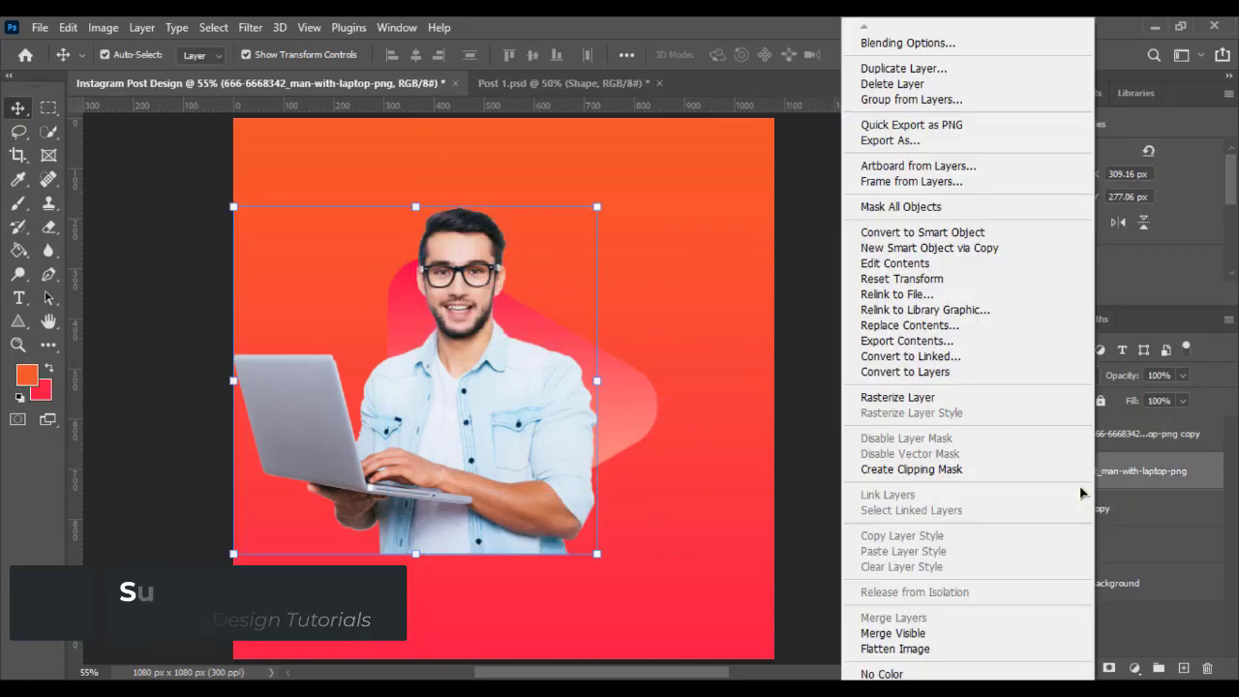
click(898, 470)
Remove the original Triangle 1's fill and give it a white stroke of 34.70 px.
click(1161, 548)
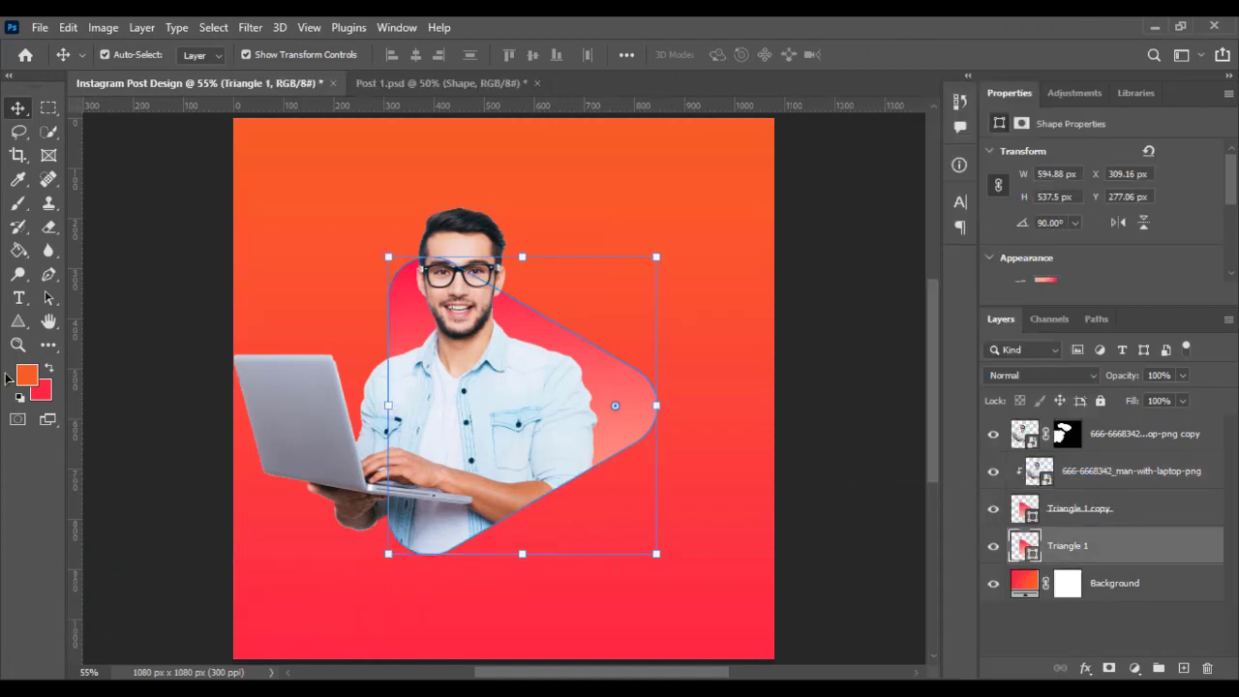
click(19, 297)
click(18, 320)
click(203, 55)
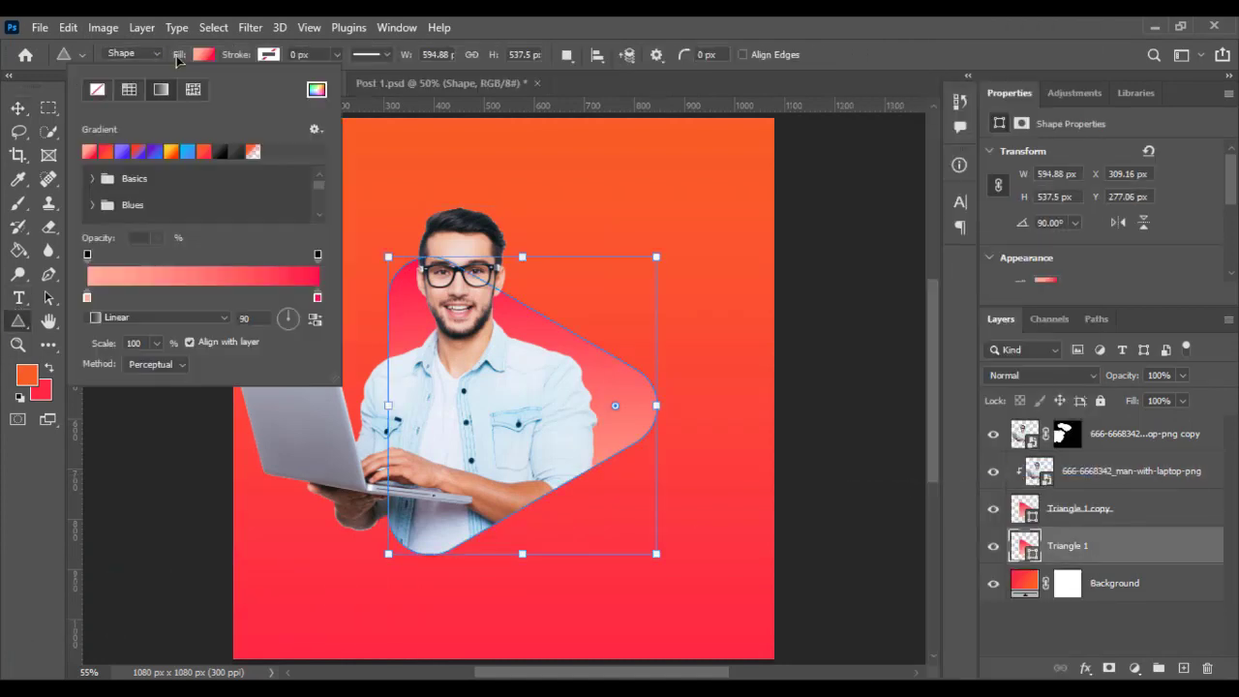
click(98, 89)
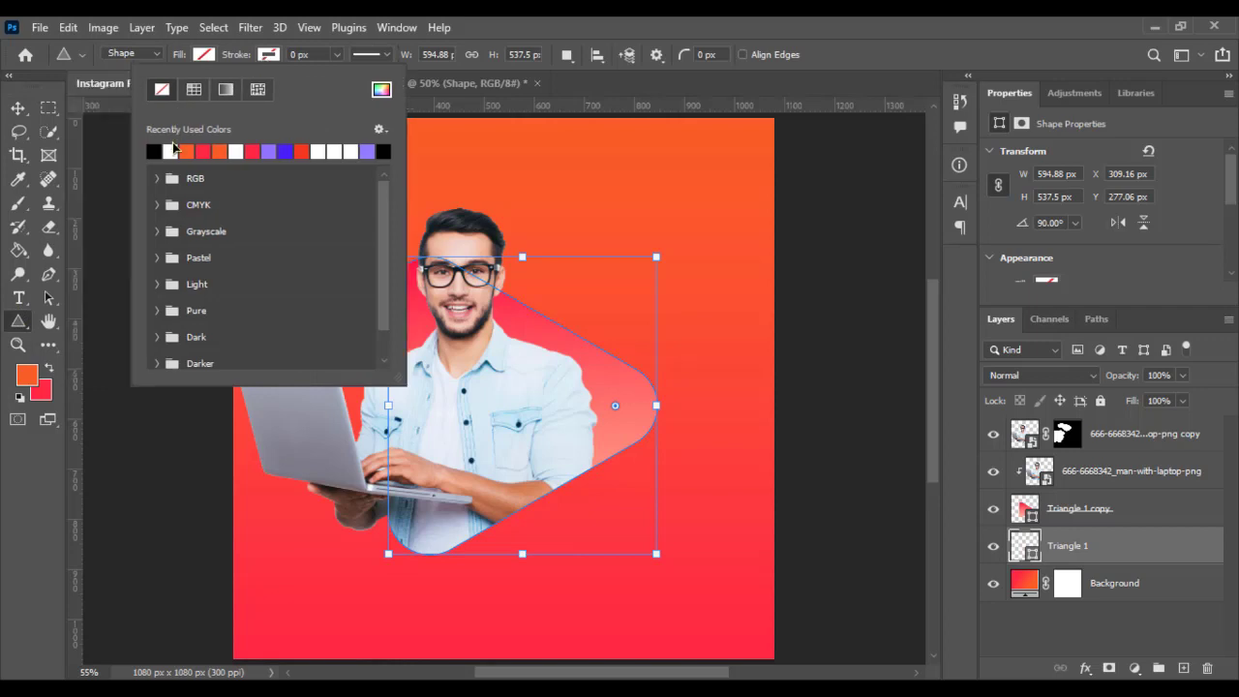
click(174, 150)
click(337, 56)
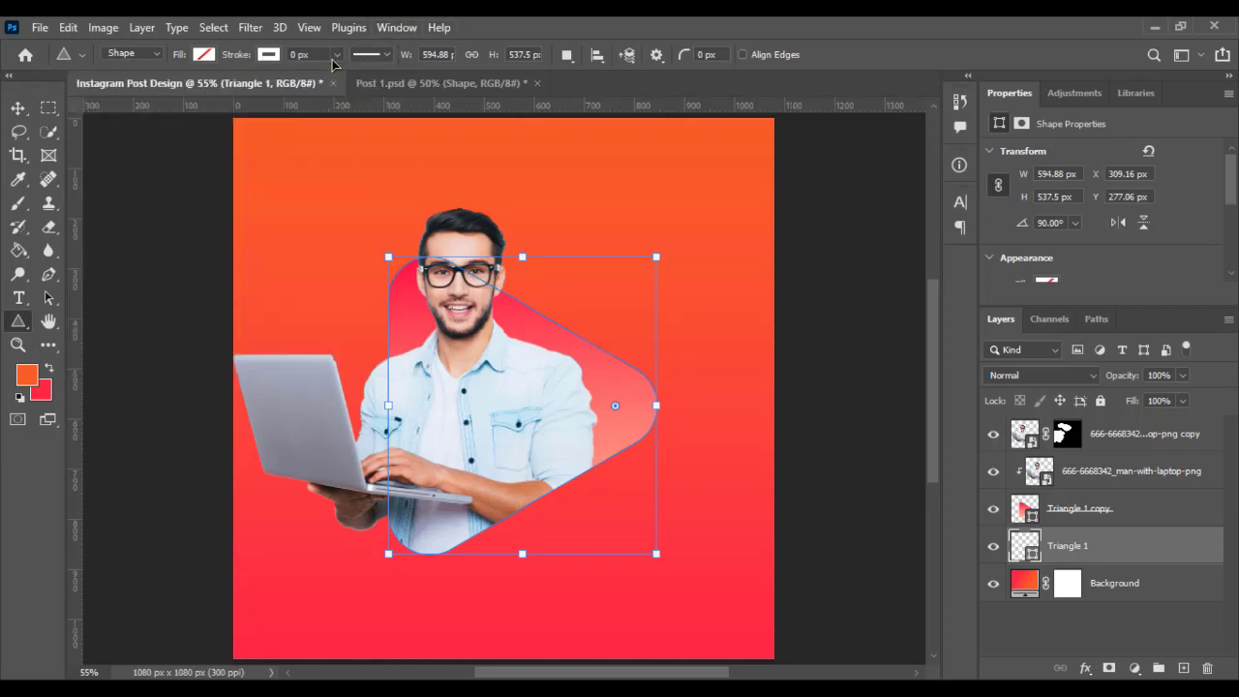
drag(334, 74, 360, 78)
right_click(1064, 569)
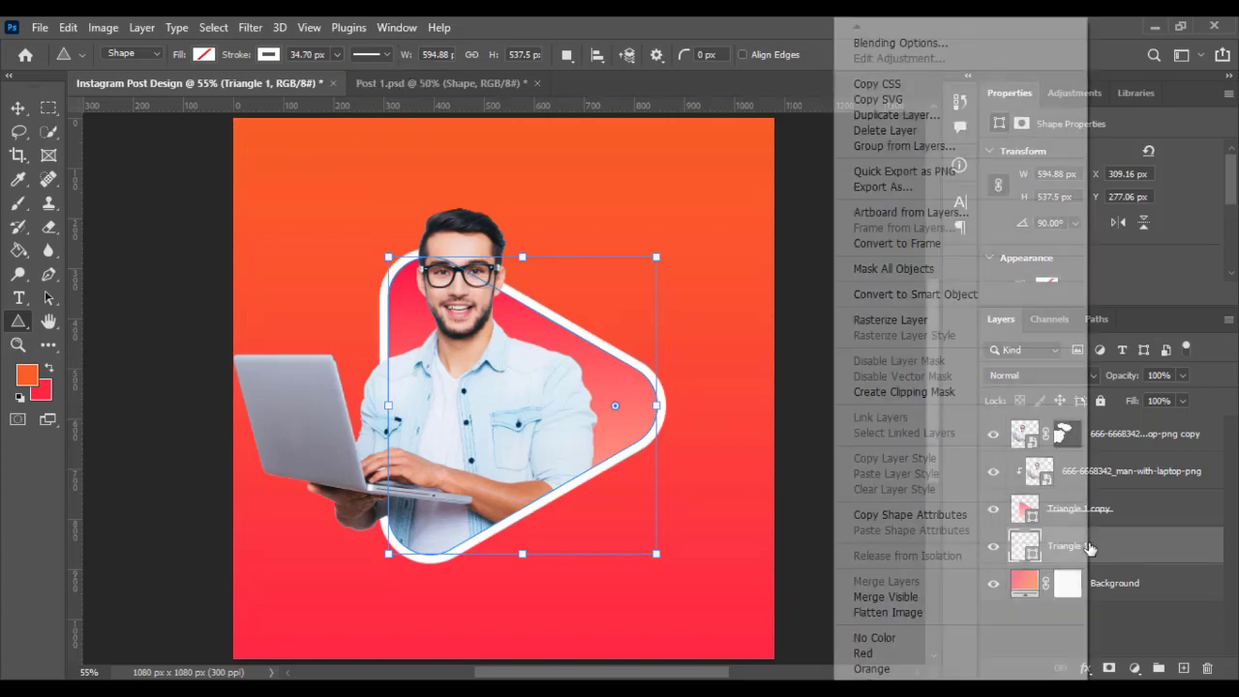
click(900, 140)
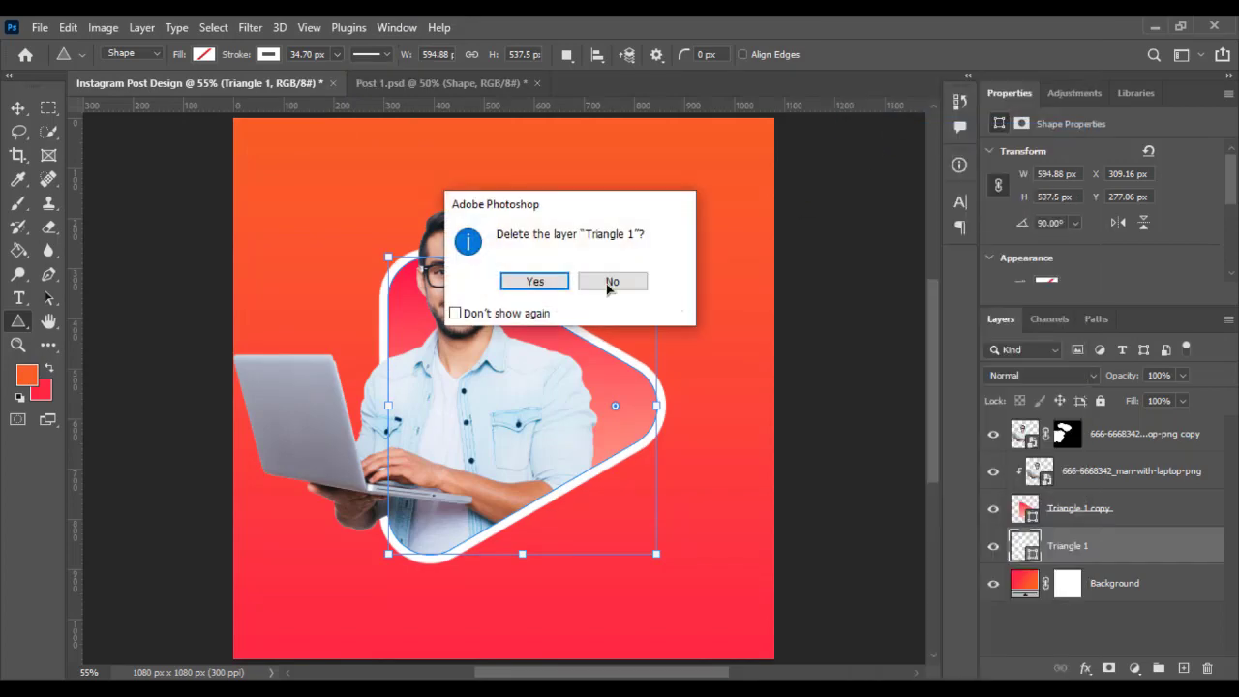
click(608, 282)
Duplicate the white-outlined Triangle 1 layer.
right_click(1137, 558)
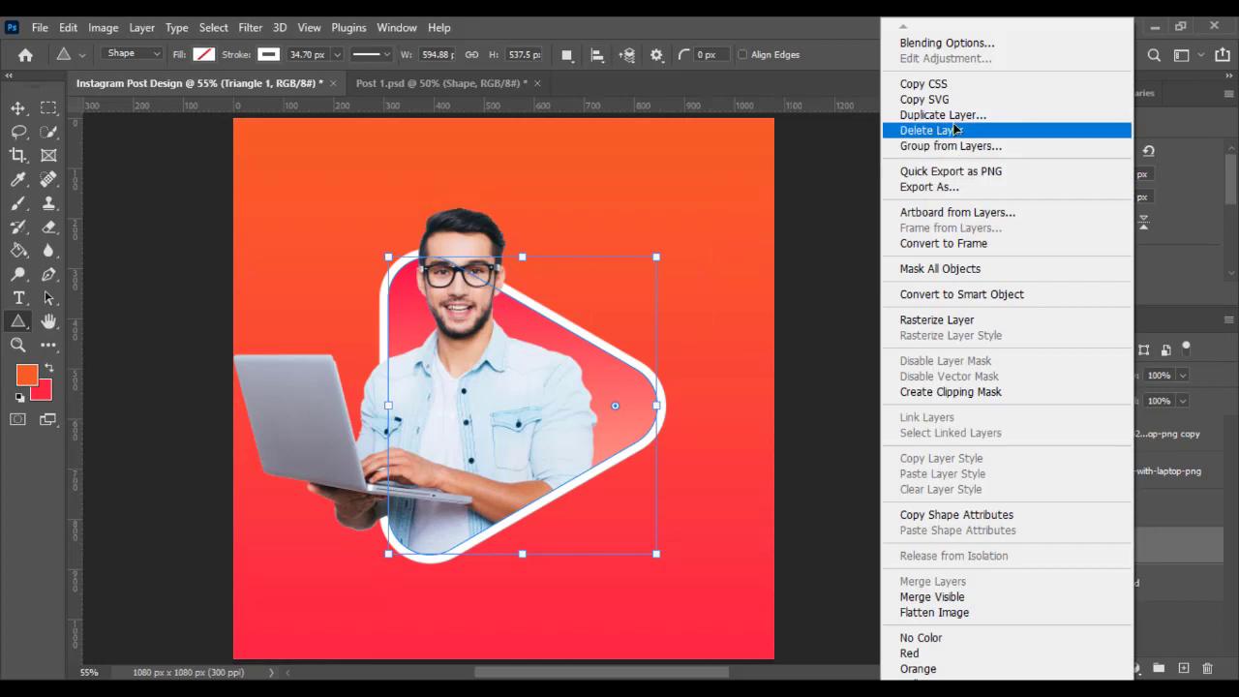
click(943, 114)
click(771, 192)
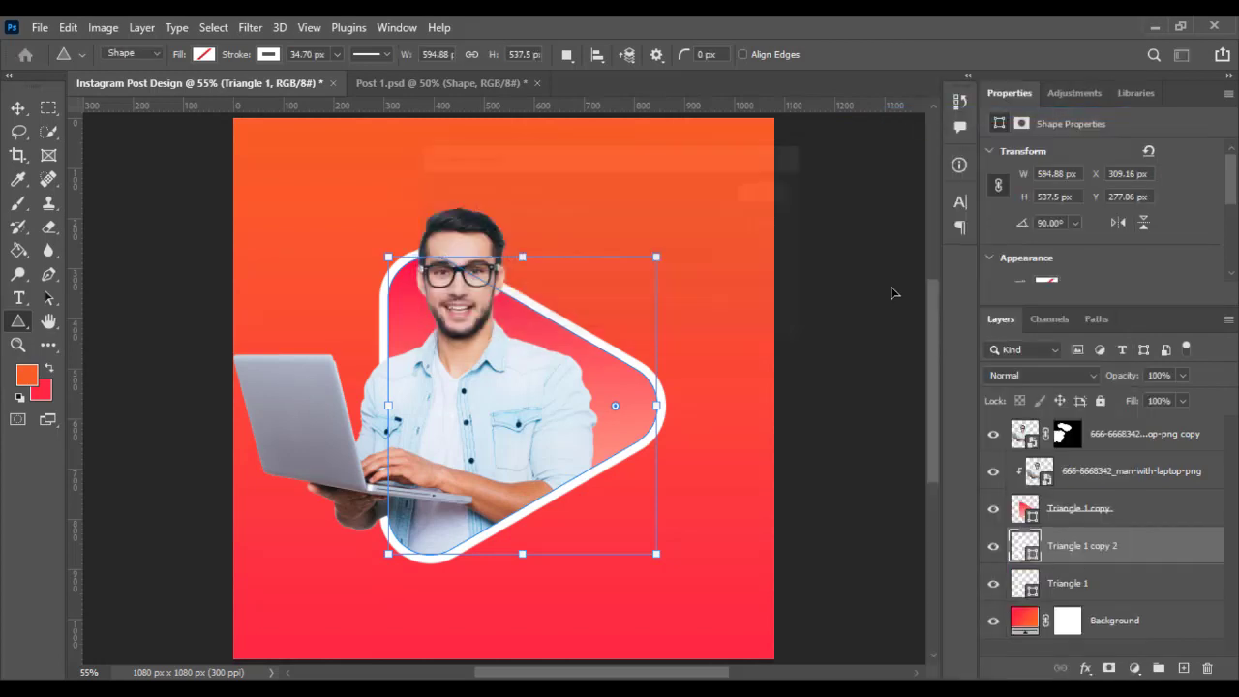
Change the bottom Triangle 1 layer's stroke to a 4 px dashed line.
click(1086, 586)
click(267, 55)
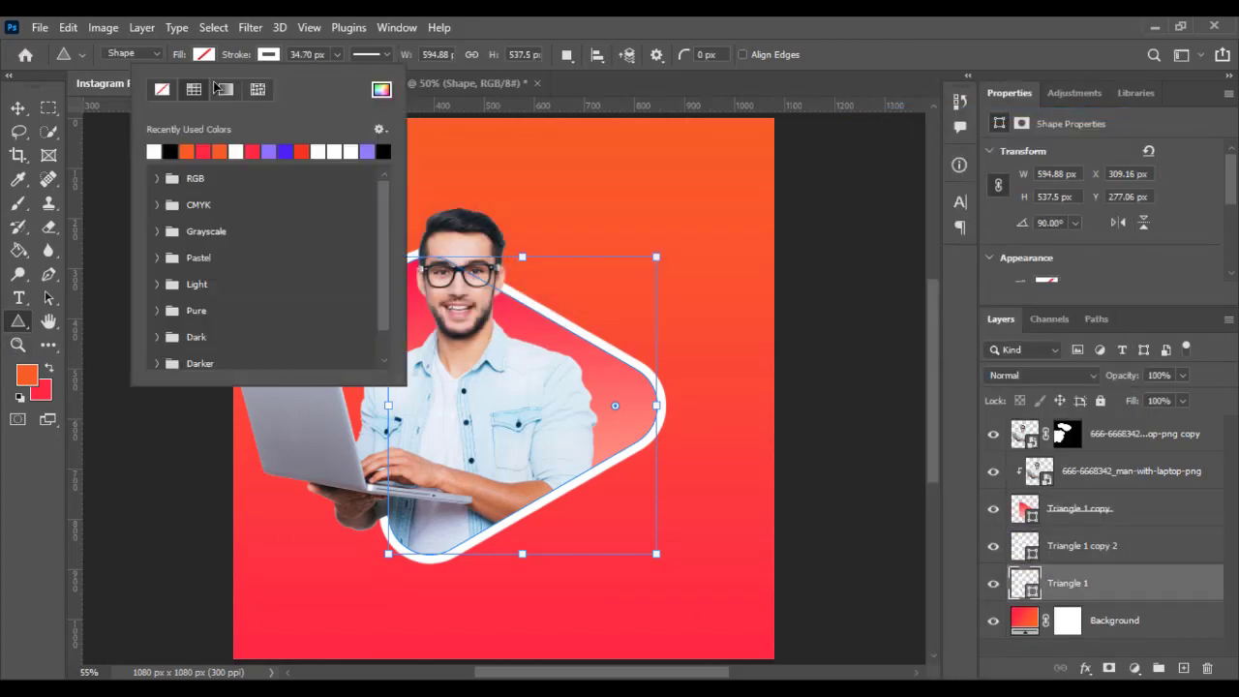
click(309, 55)
text(3)
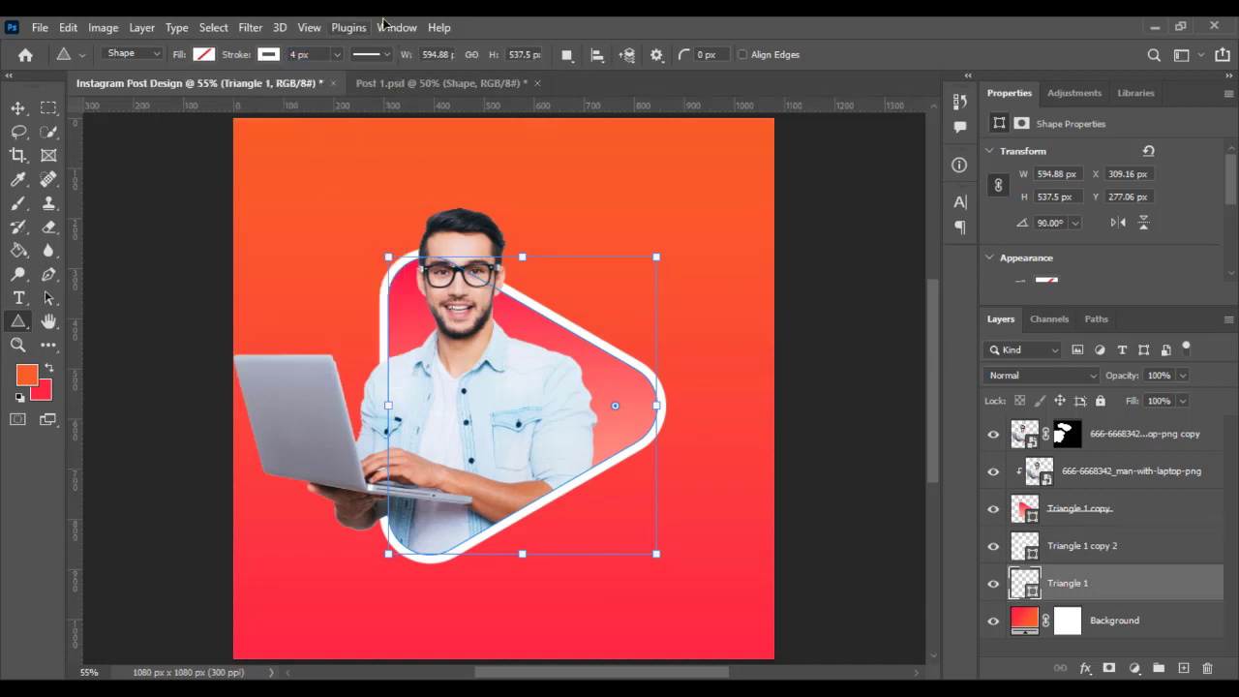
click(391, 57)
click(357, 139)
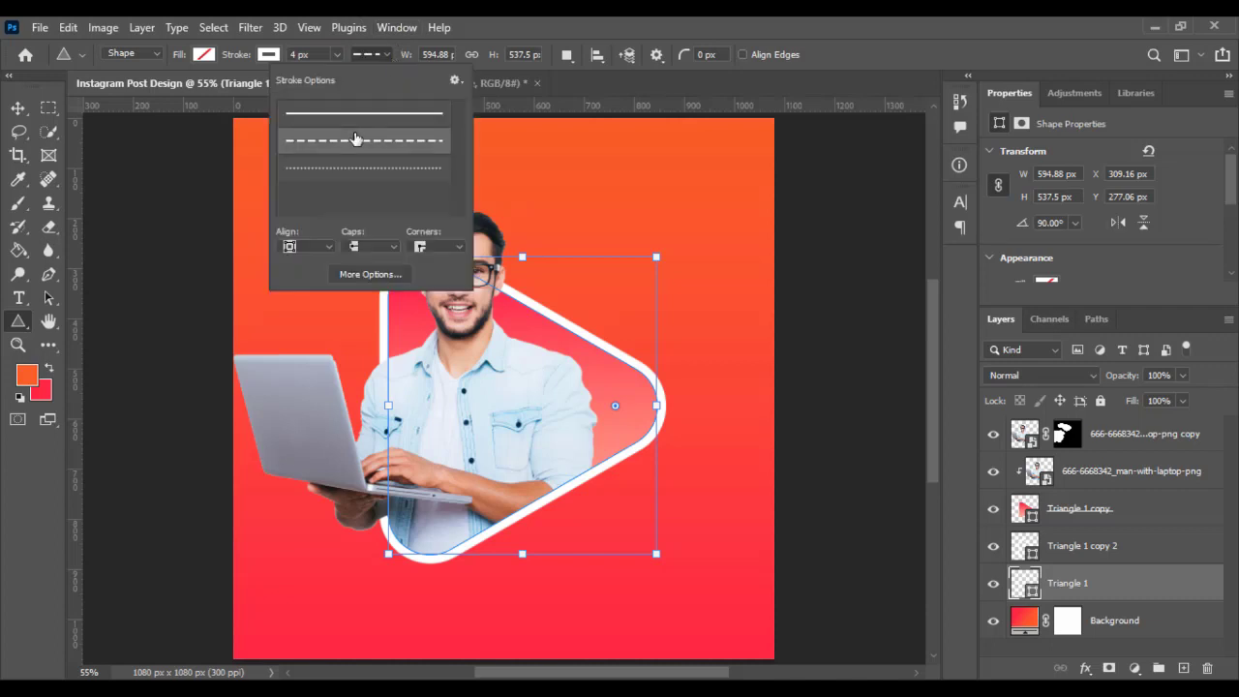
click(635, 22)
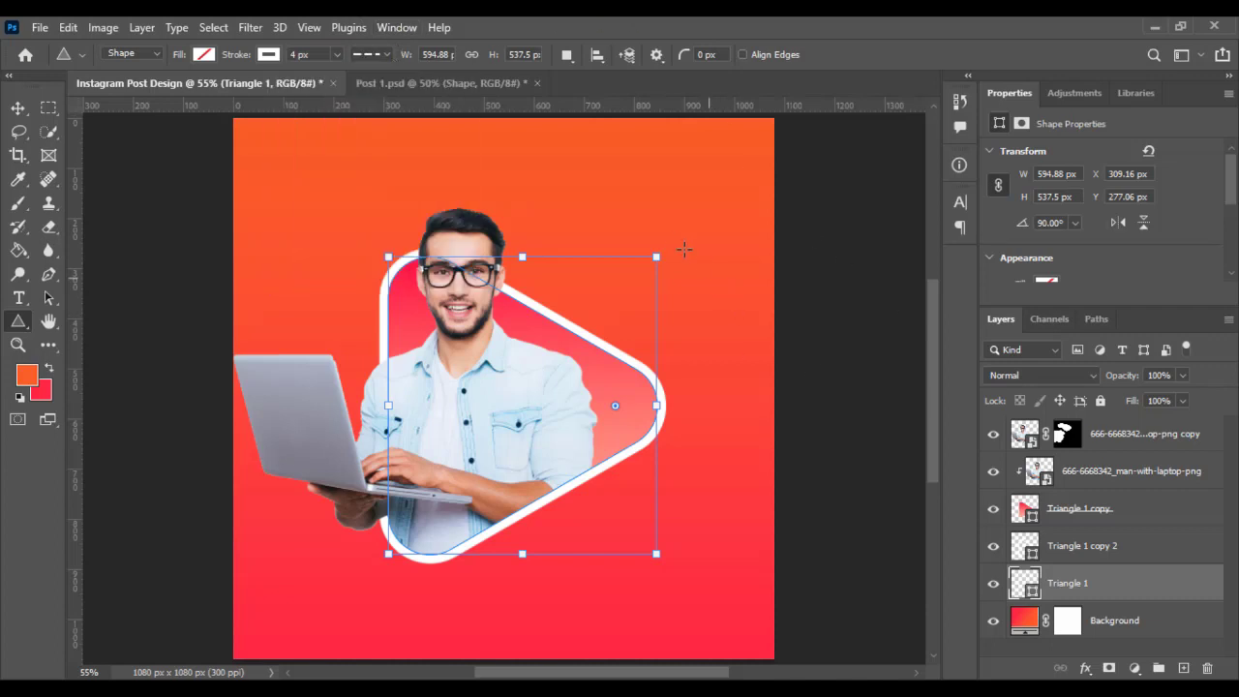
mouse_move(658, 257)
mouse_down()
mouse_move(684, 230)
mouse_move(668, 235)
mouse_up()
key(ctrl+z)
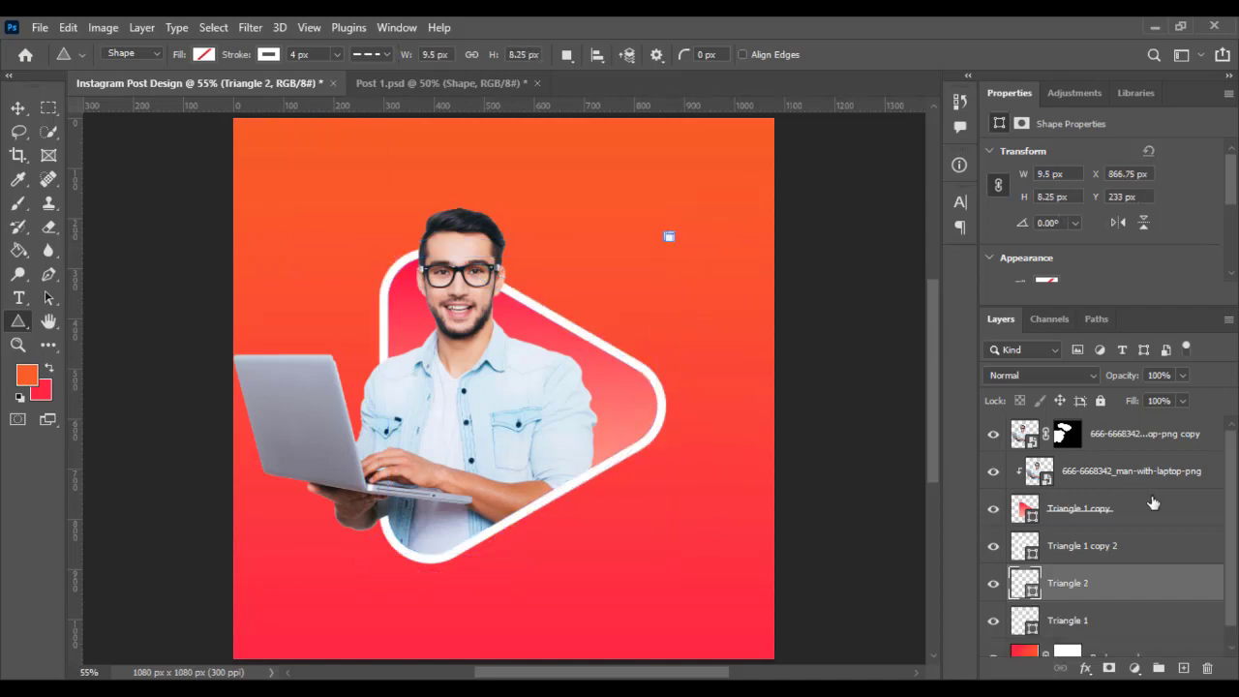
key(ctrl+z)
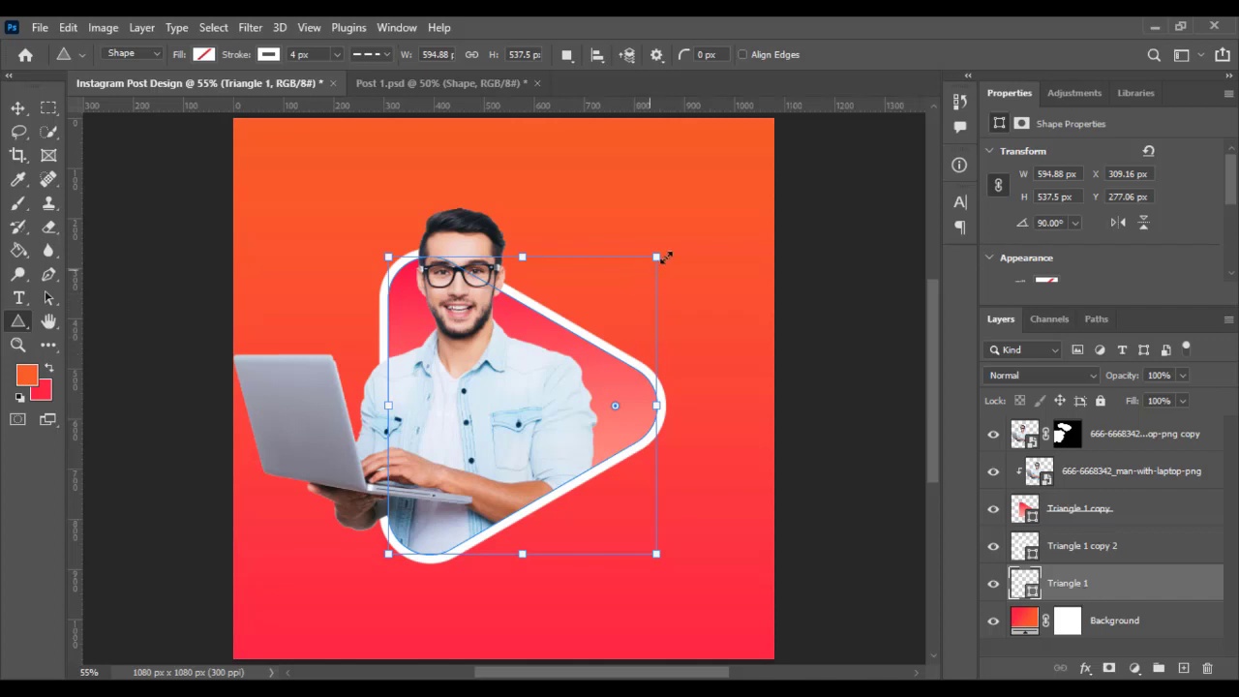
Enlarge the dashed Triangle 1 to about 647 × 558 px and rotate it to 135° behind the white outline.
drag(667, 242, 708, 425)
drag(708, 386, 754, 393)
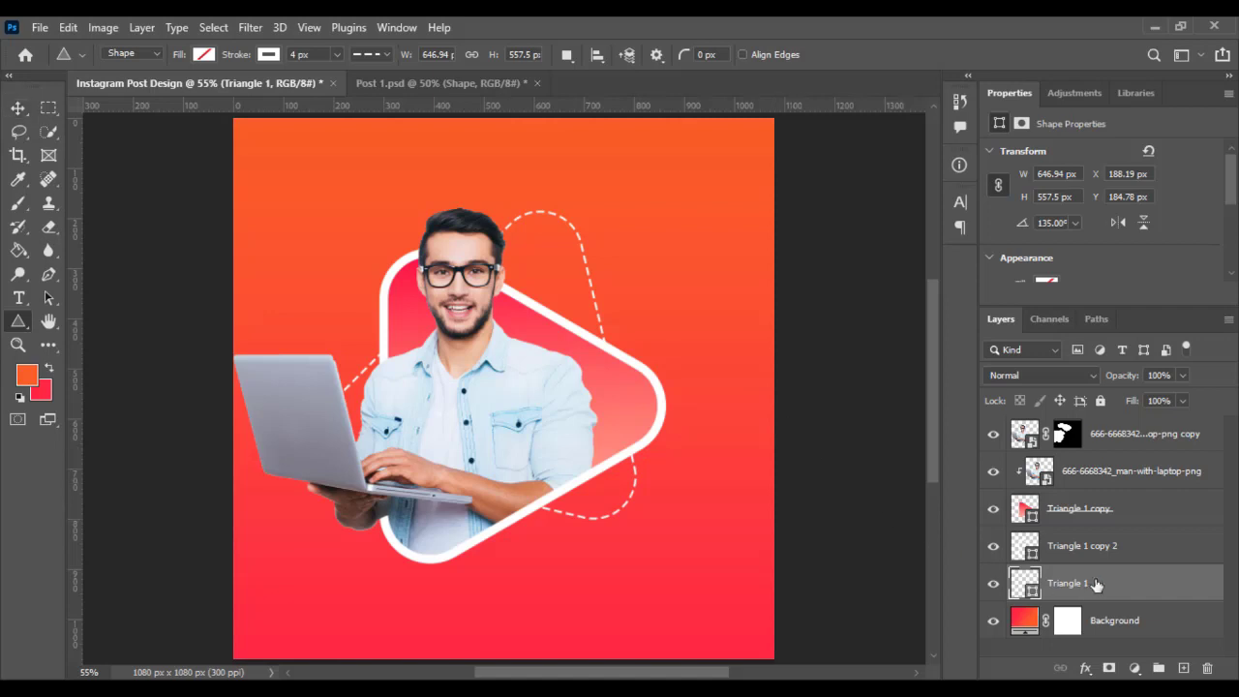
Group the man and triangle layers and move the group about 86 px right and 6 px down to centre it.
shift+click(1113, 438)
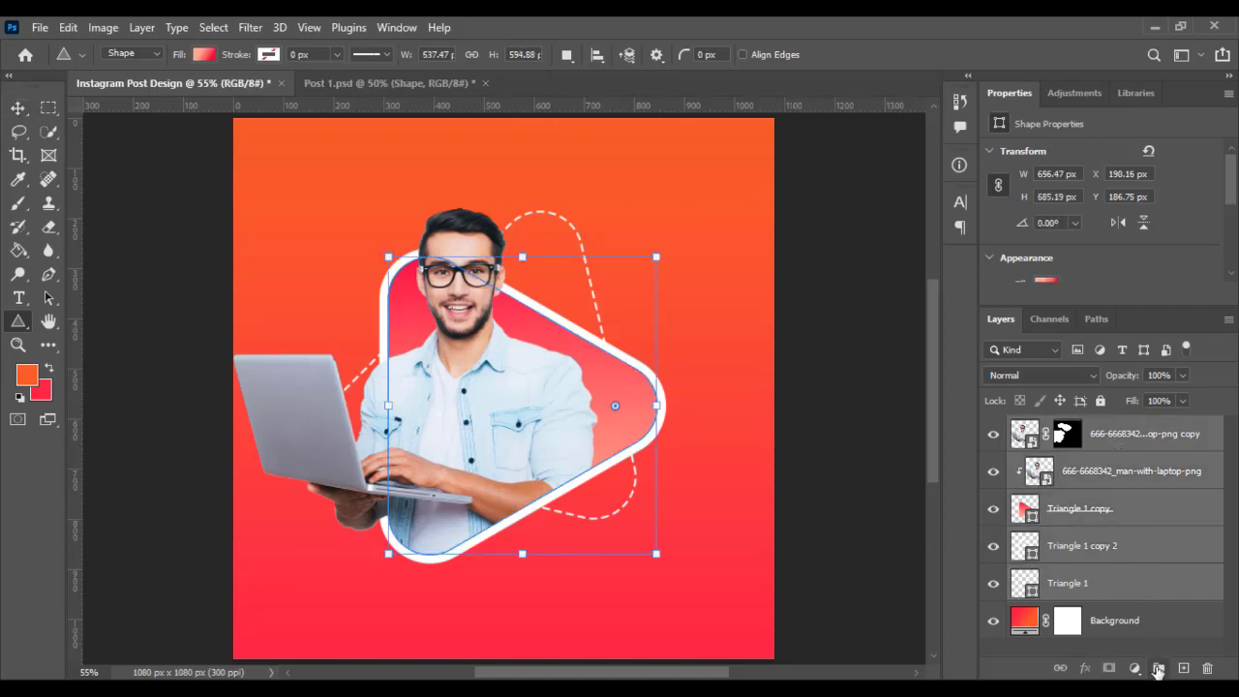
click(1158, 668)
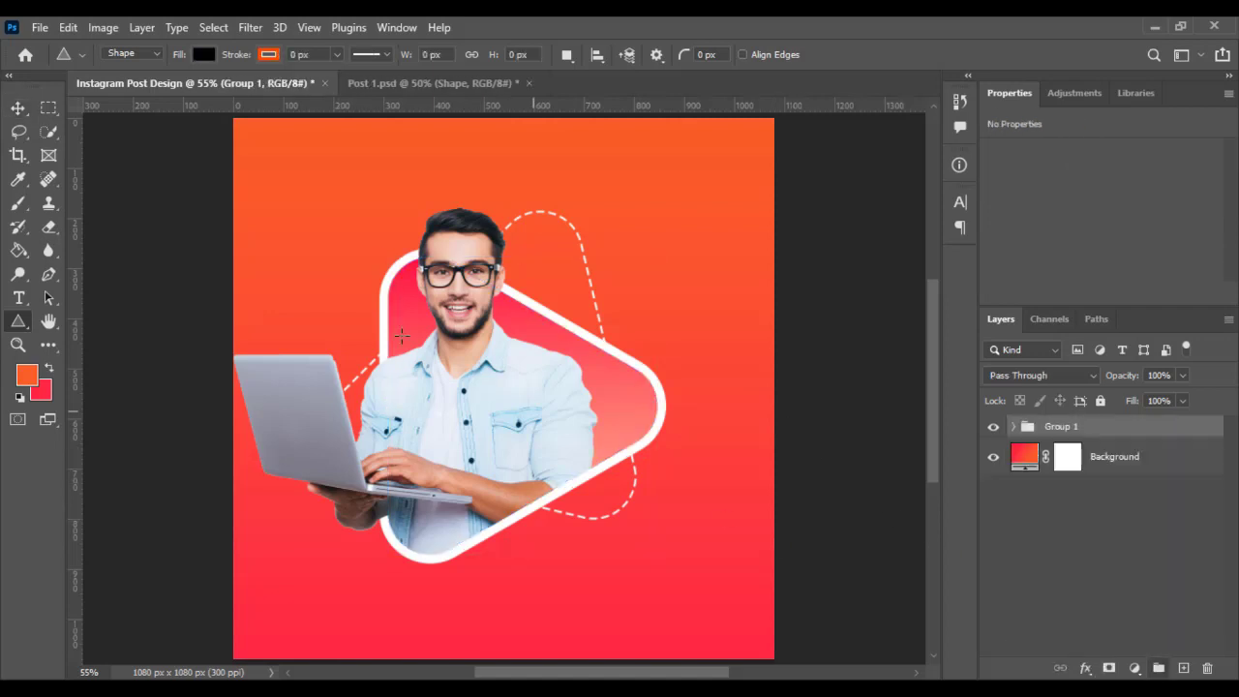
click(18, 106)
drag(492, 362, 538, 368)
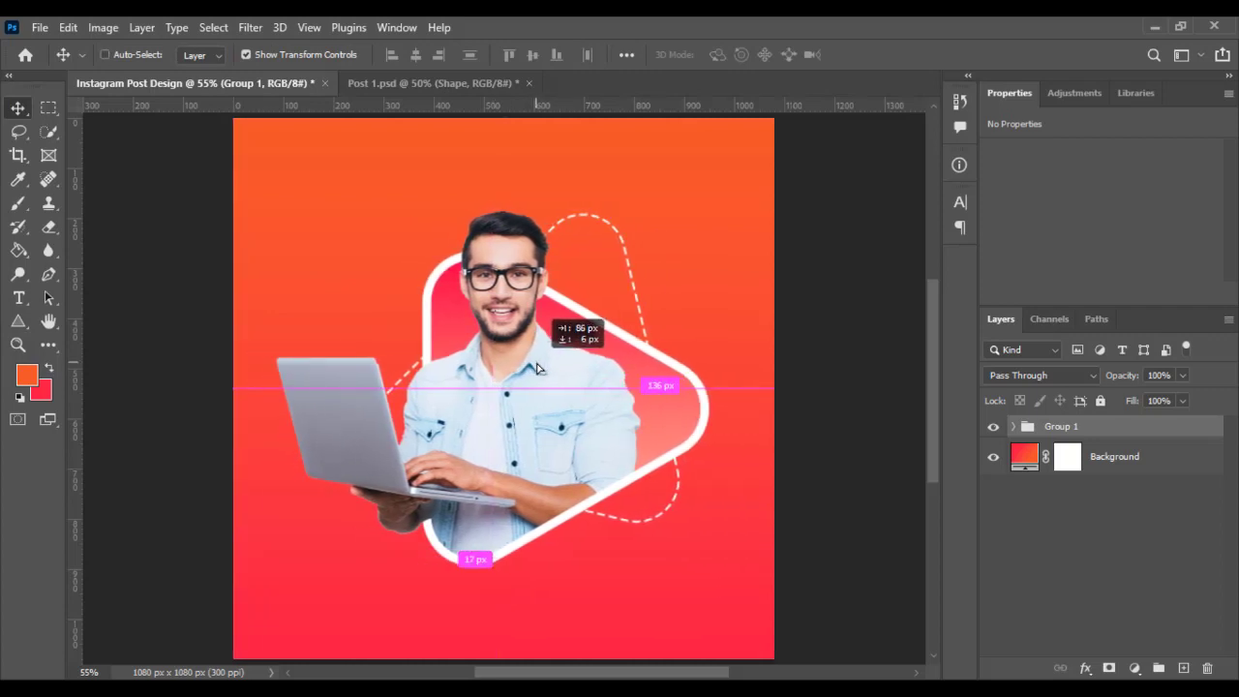
ctrl+click(813, 361)
scroll(791, 361, down, 2)
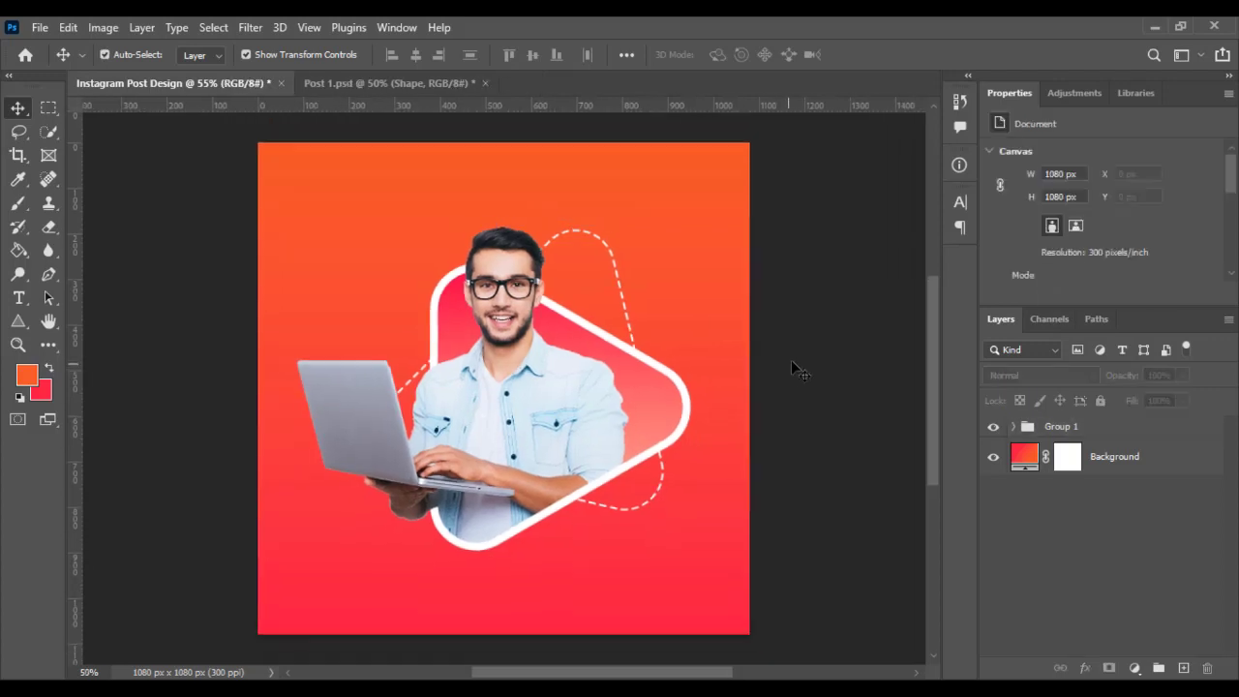
scroll(759, 358, up, 1)
Place the embedded Pngtree blue wavy shapes image at full canvas size and move its layer between Group 1 and Background.
click(40, 27)
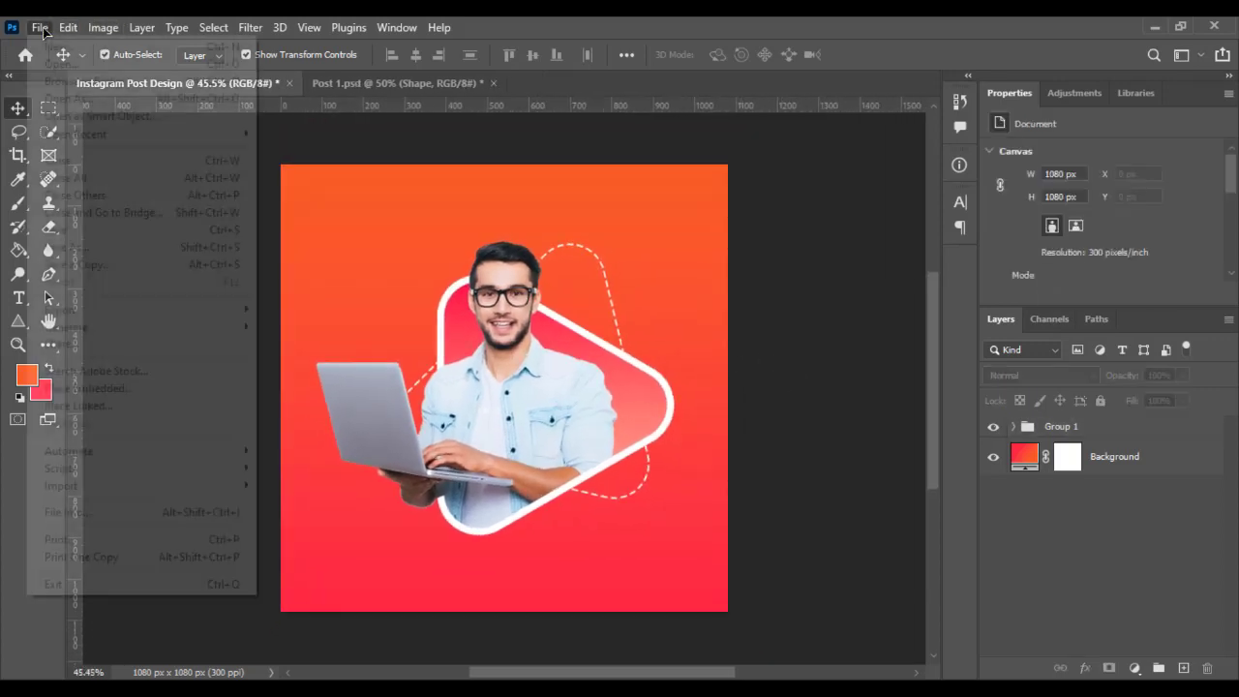
click(92, 389)
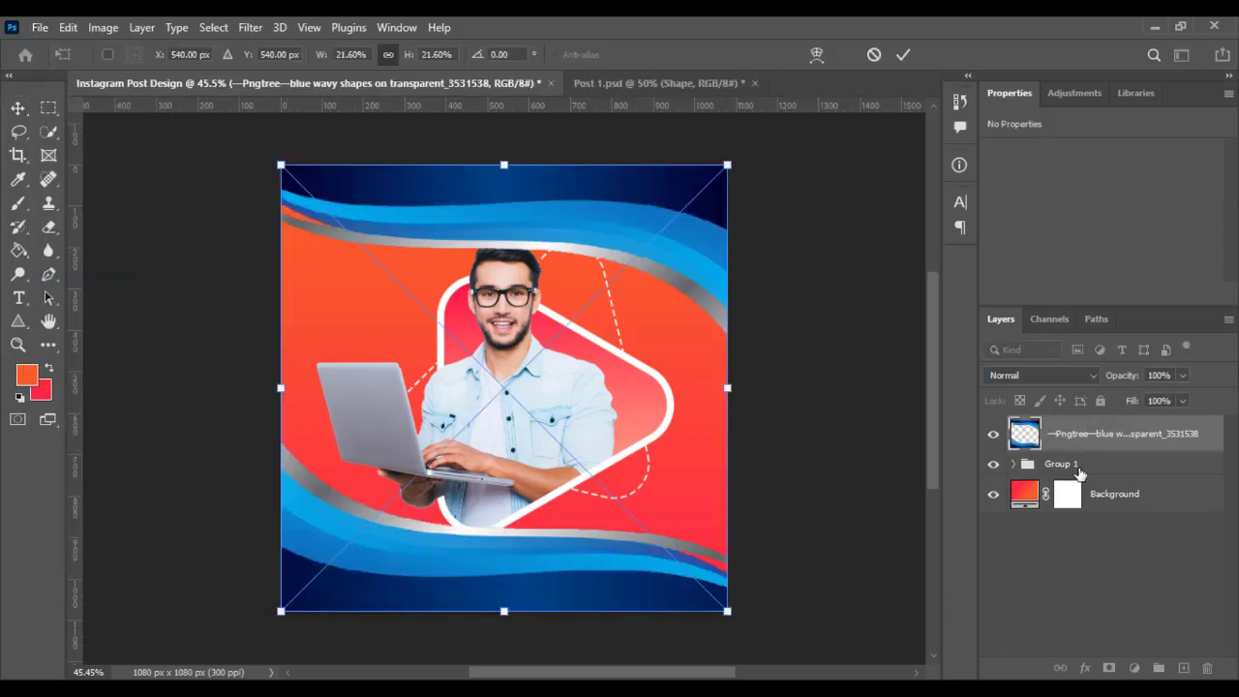
drag(1116, 446, 1110, 477)
Set the wavy shapes layer's blend mode to Overlay and its opacity to 50%.
click(1032, 379)
click(1007, 445)
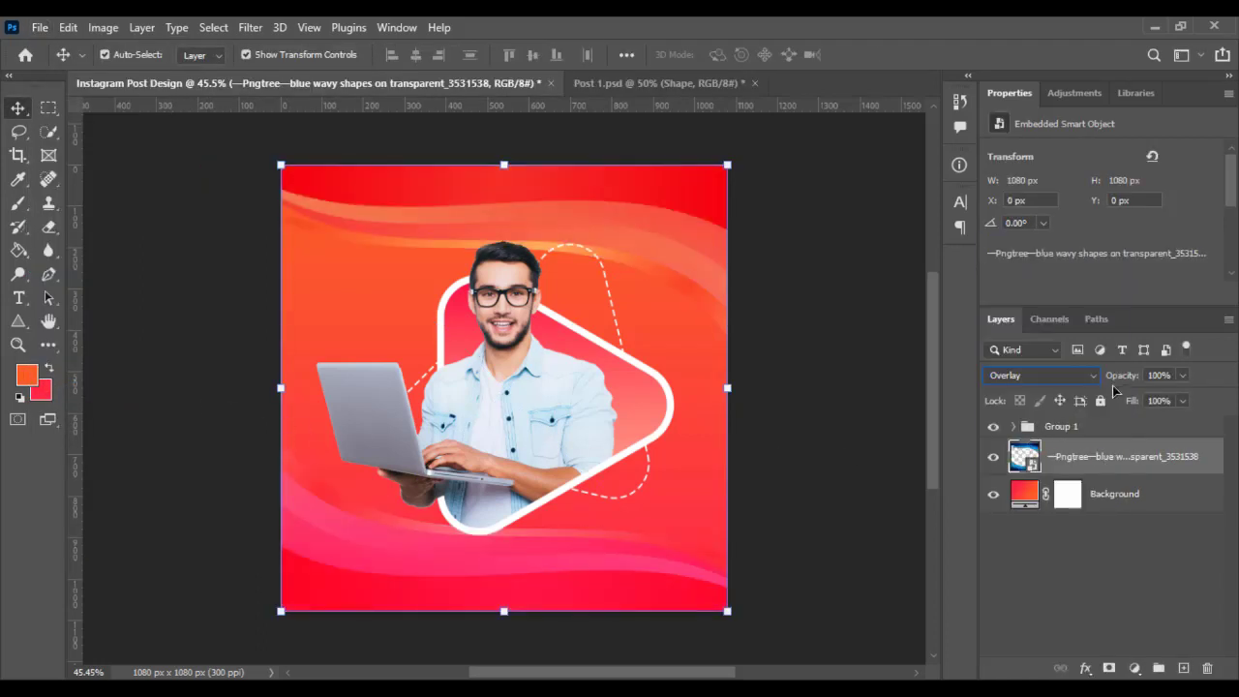
click(1153, 375)
text(50)
key(Return)
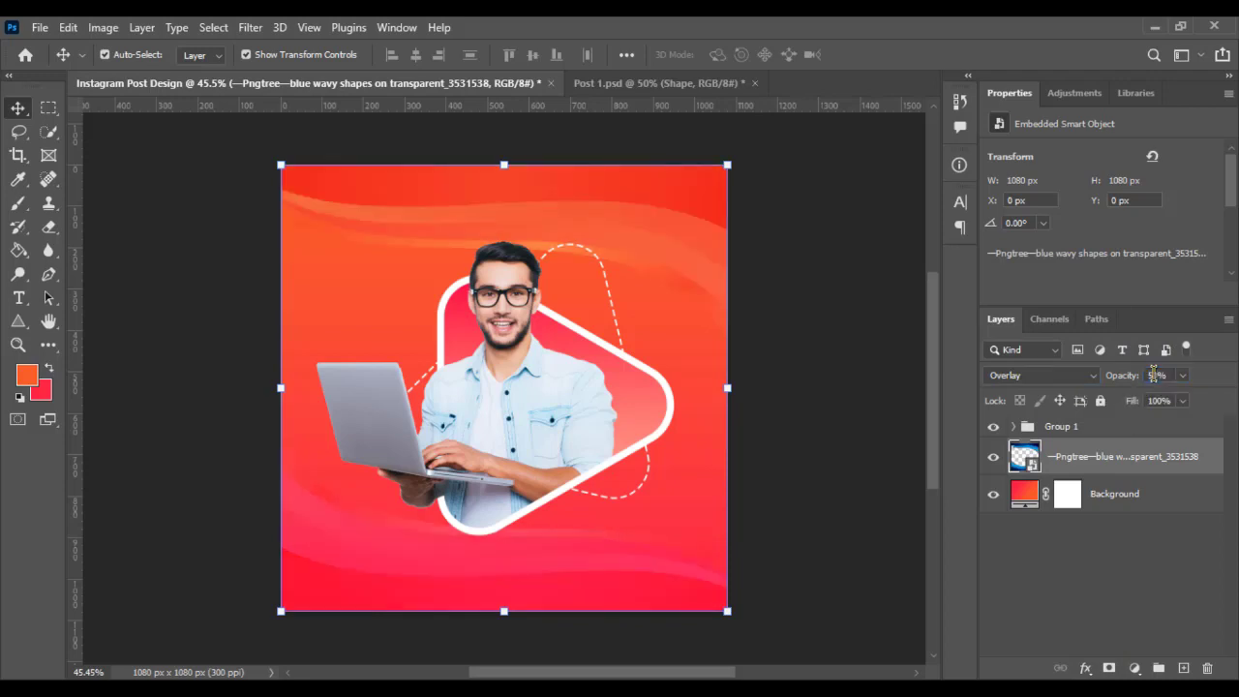
click(798, 365)
scroll(755, 383, up, 2)
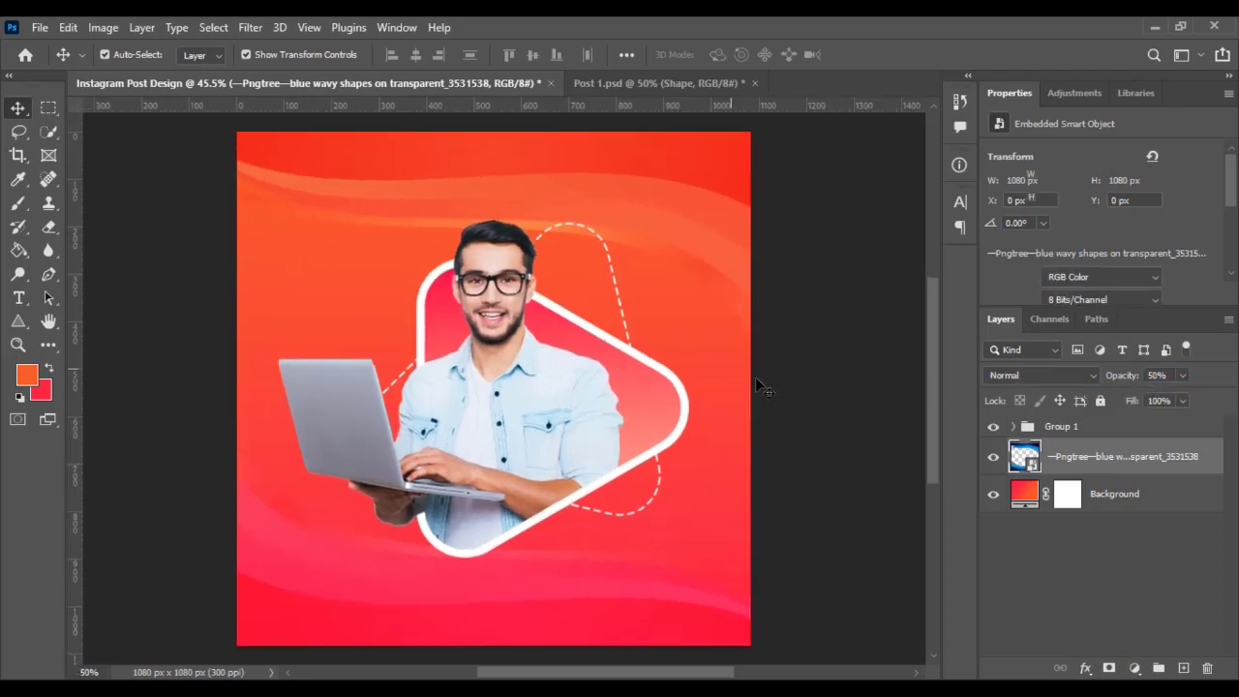
mouse_move(759, 382)
mouse_down()
mouse_move(819, 343)
mouse_move(799, 368)
mouse_up()
scroll(802, 376, down, 2)
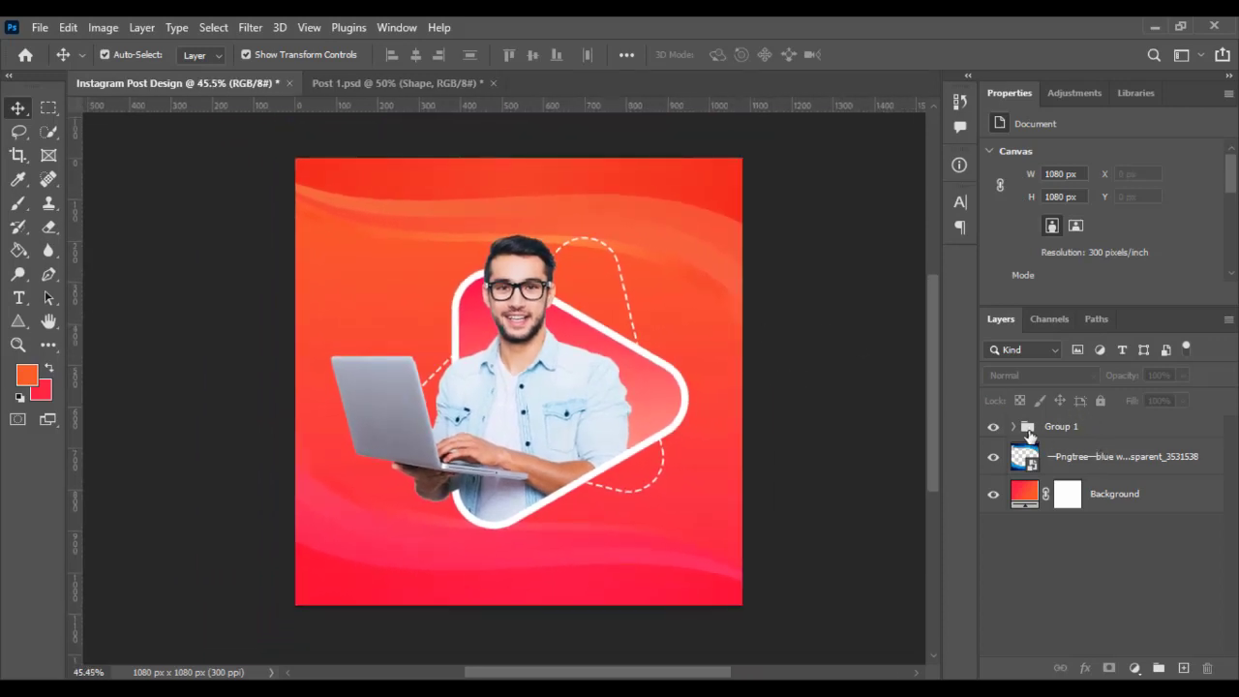
Rotate the dashed Triangle 1 inside Group 1 by another 45° clockwise so one corner points straight down.
click(1016, 427)
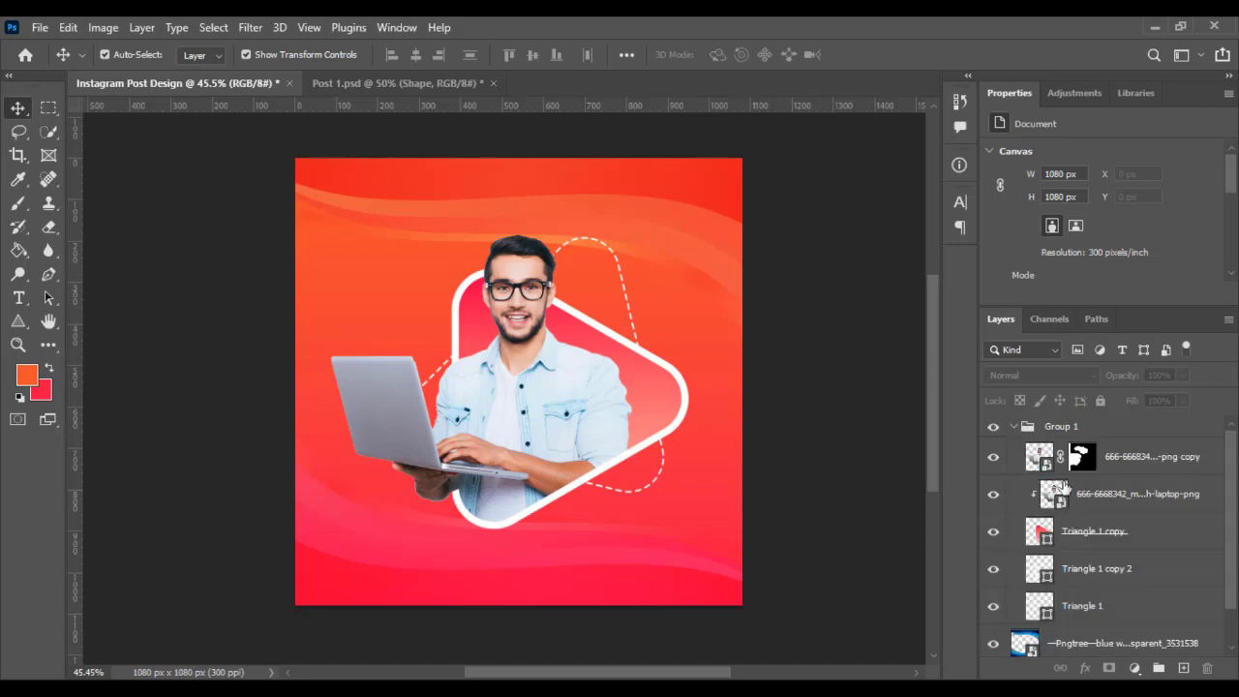
click(1082, 608)
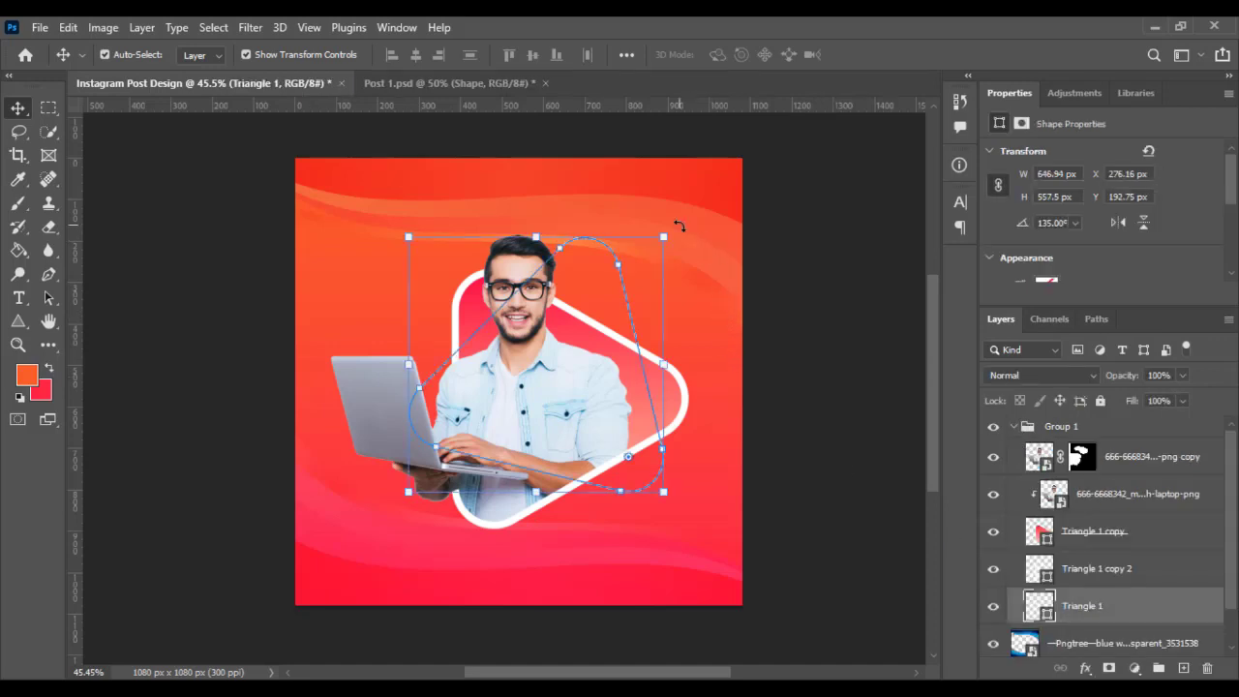
drag(675, 221, 721, 373)
click(902, 54)
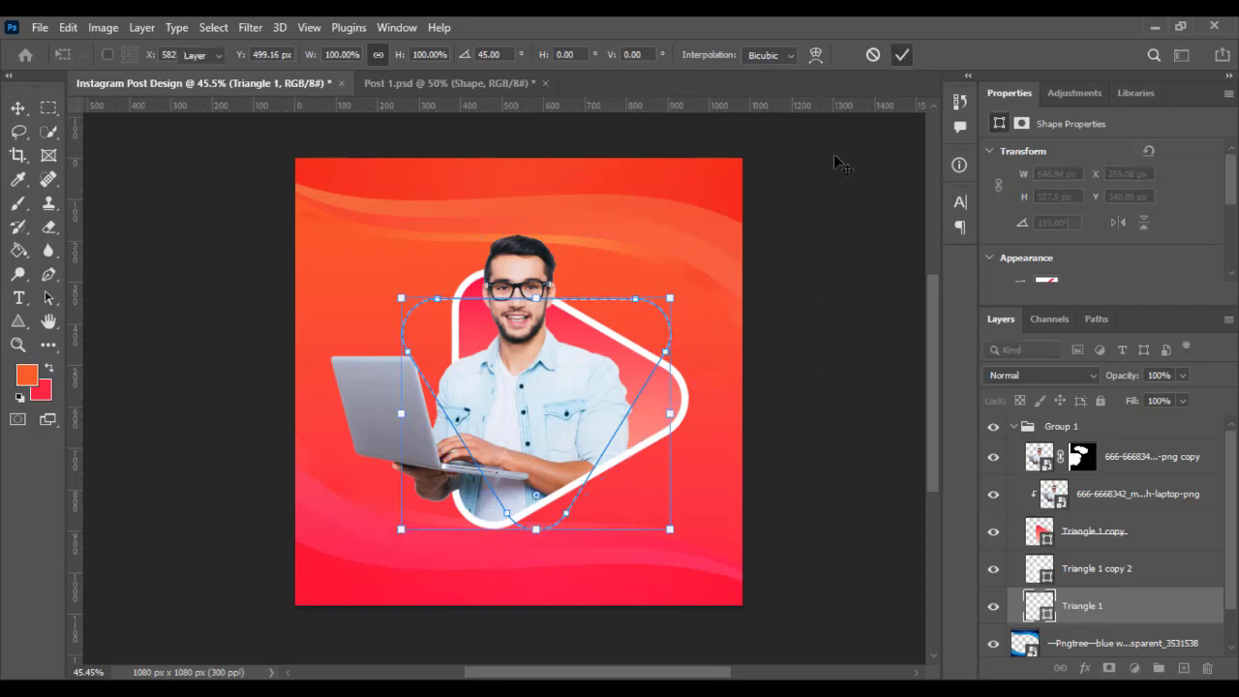
click(840, 206)
scroll(703, 287, up, 2)
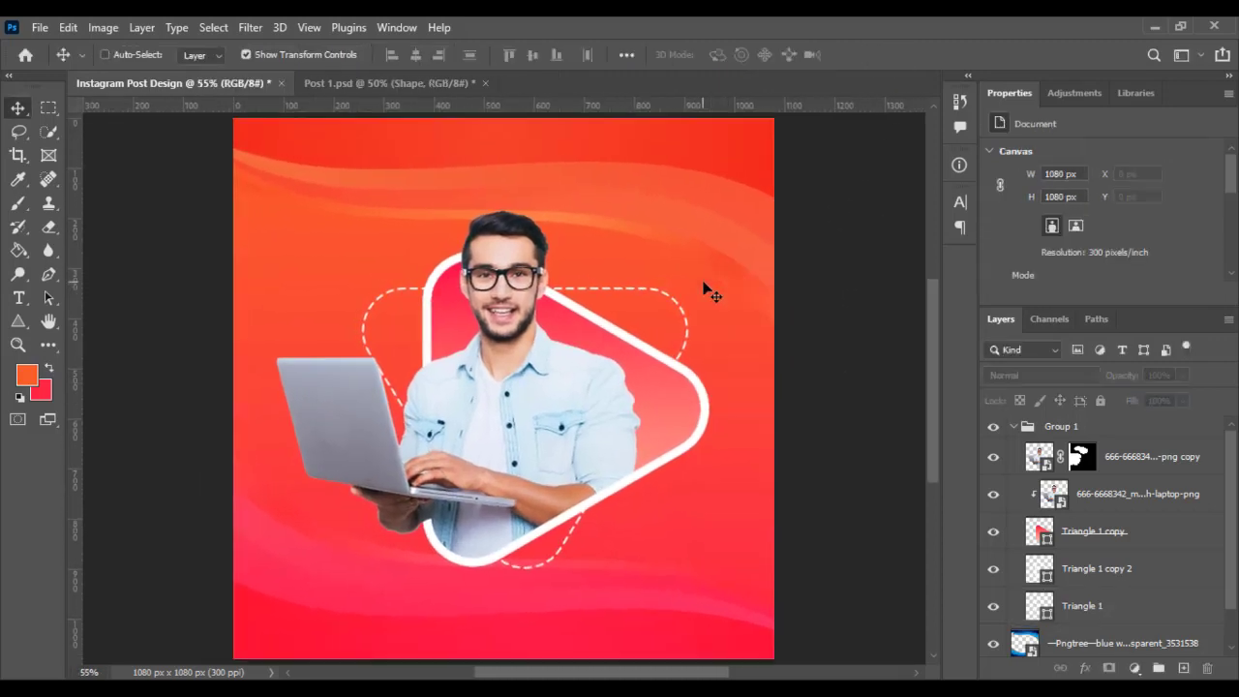
scroll(680, 300, down, 1)
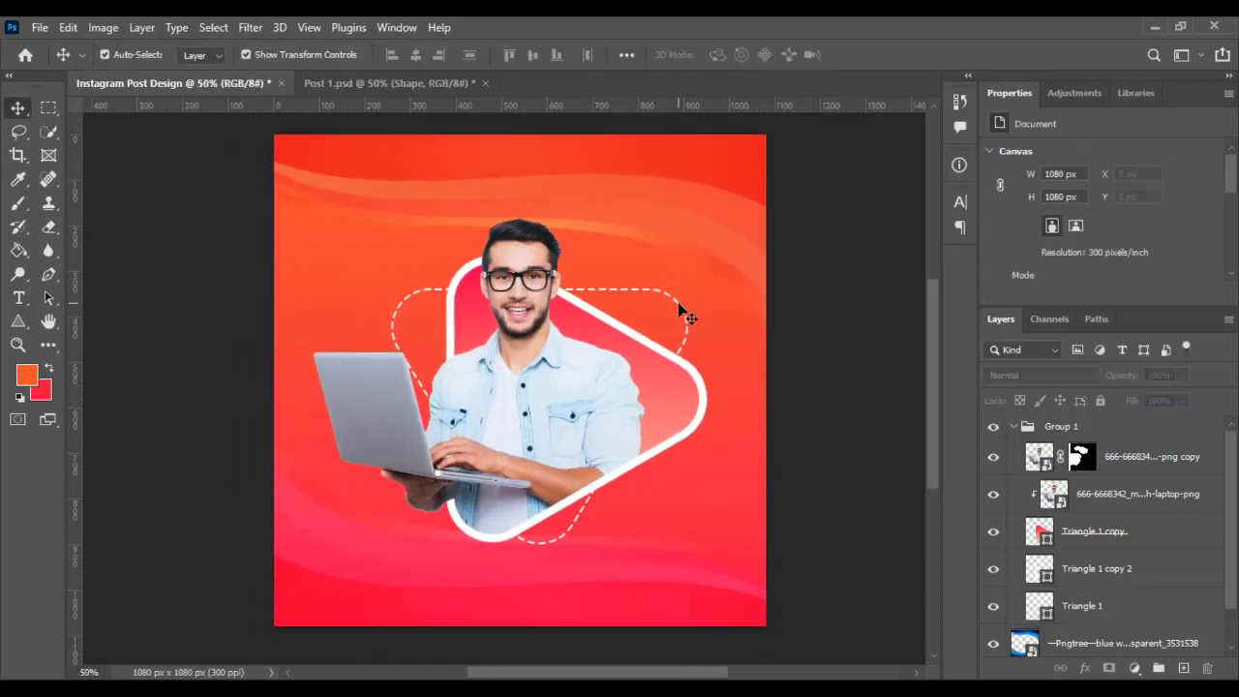
Add the white Metropolis headline "Powerful Ideas & sales Acceleration" on three lines over the lower part of the post.
key(t)
click(344, 528)
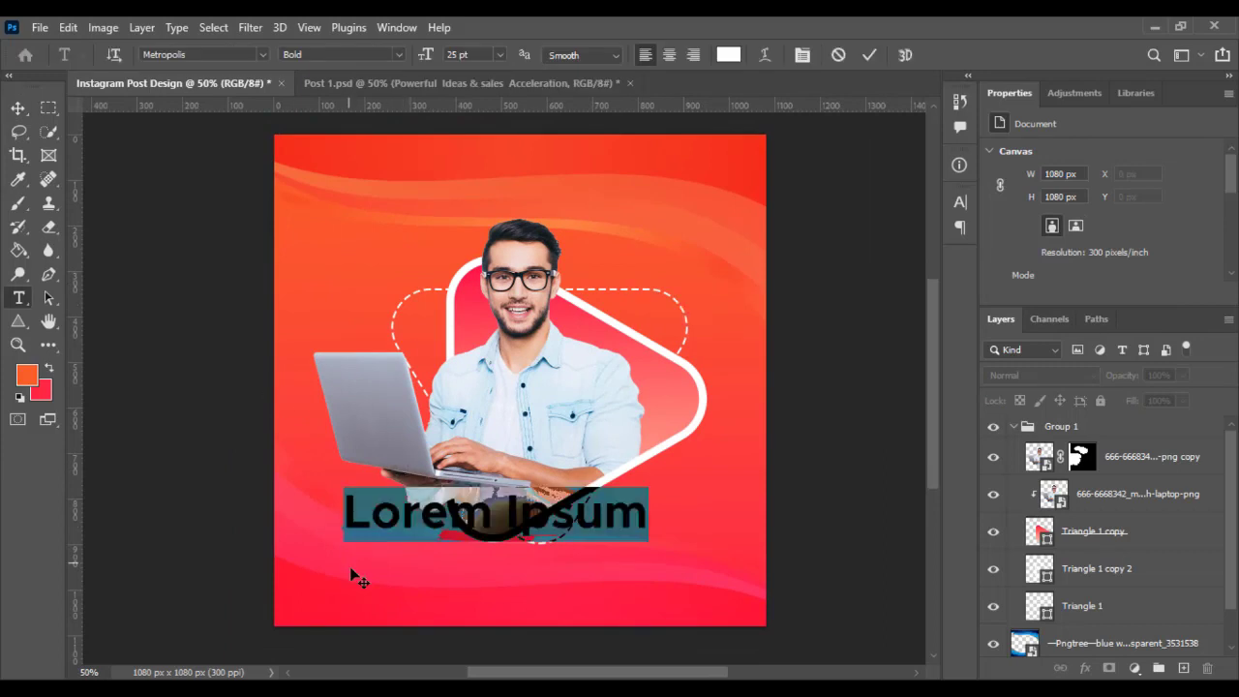
text(Powerful ideas & sales Acceleration)
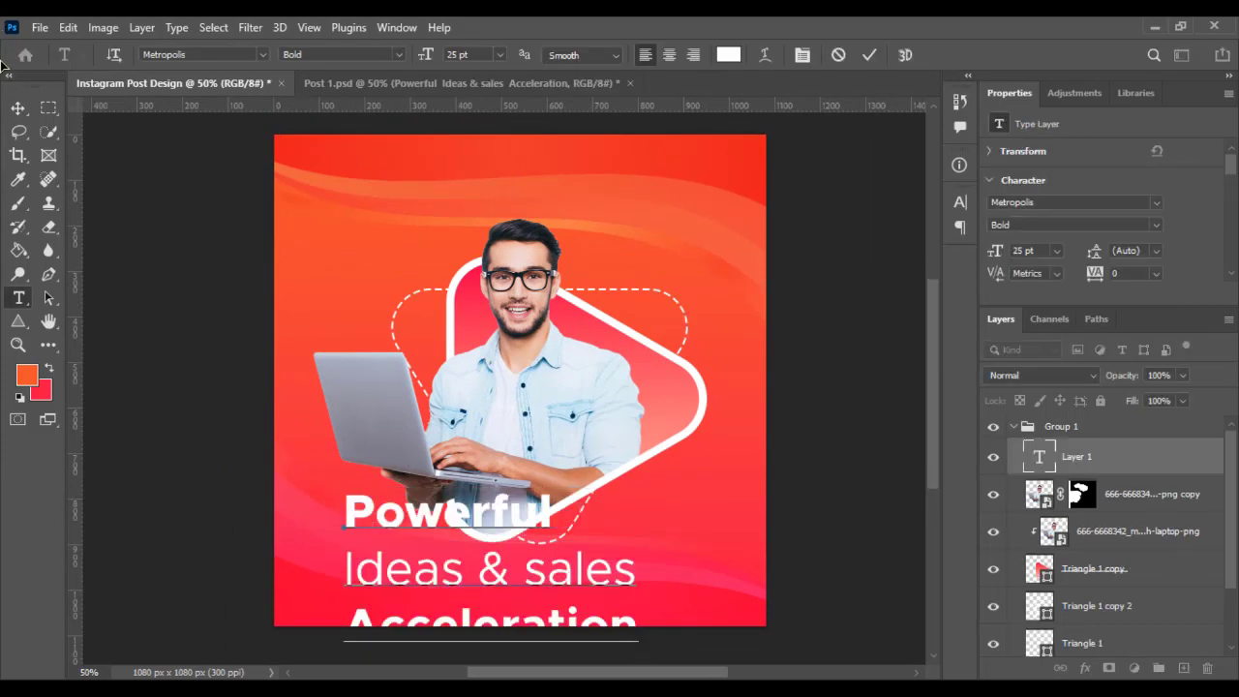
click(18, 107)
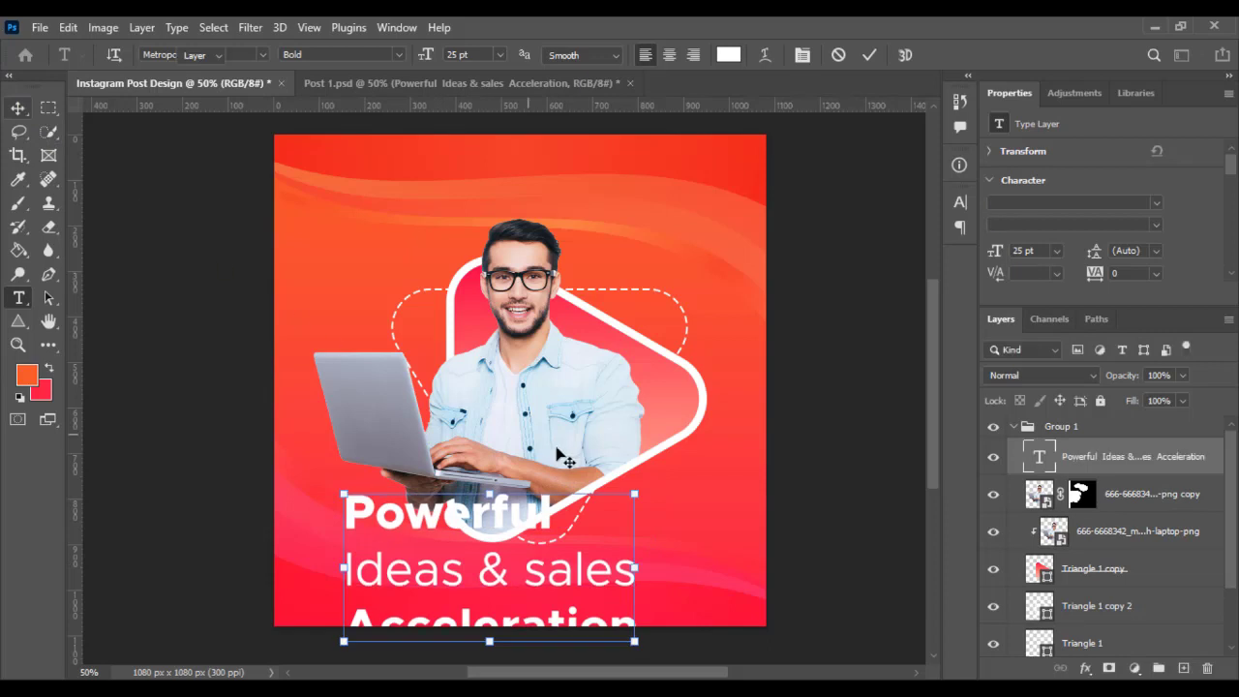
Scale the headline down to 15.55 pt and place it in the lower-left corner of the post.
click(633, 493)
drag(490, 493, 496, 539)
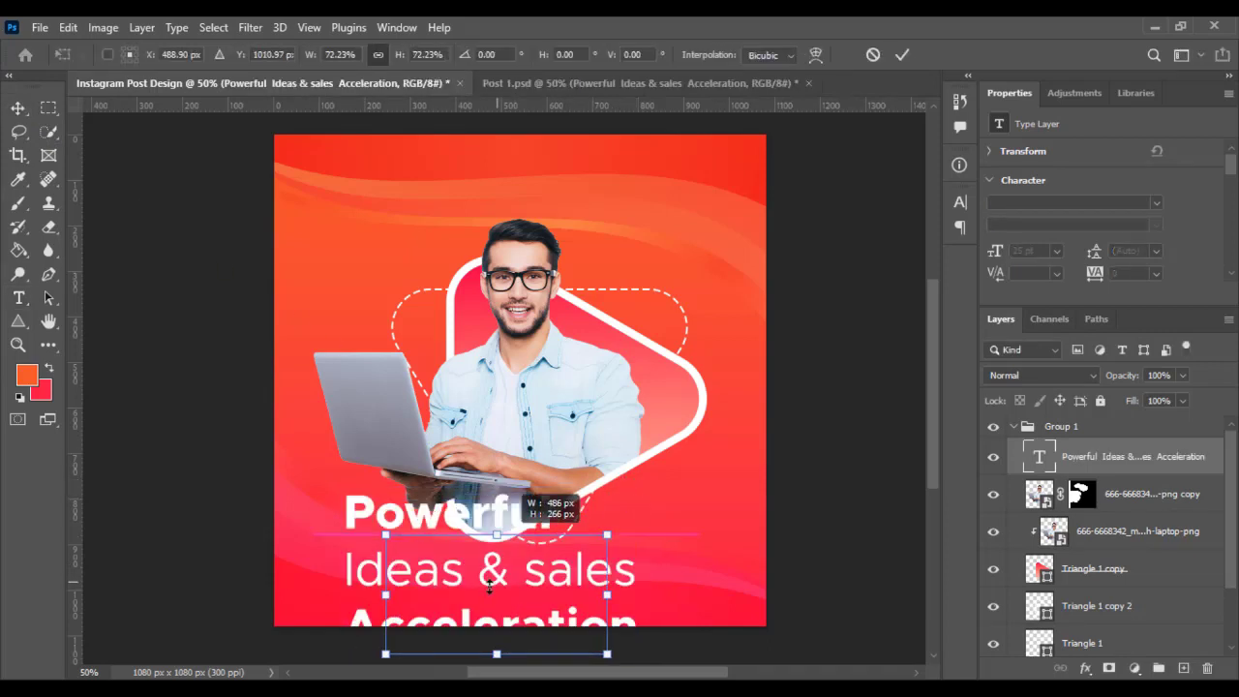
drag(465, 588, 379, 545)
drag(515, 488, 493, 516)
key(Return)
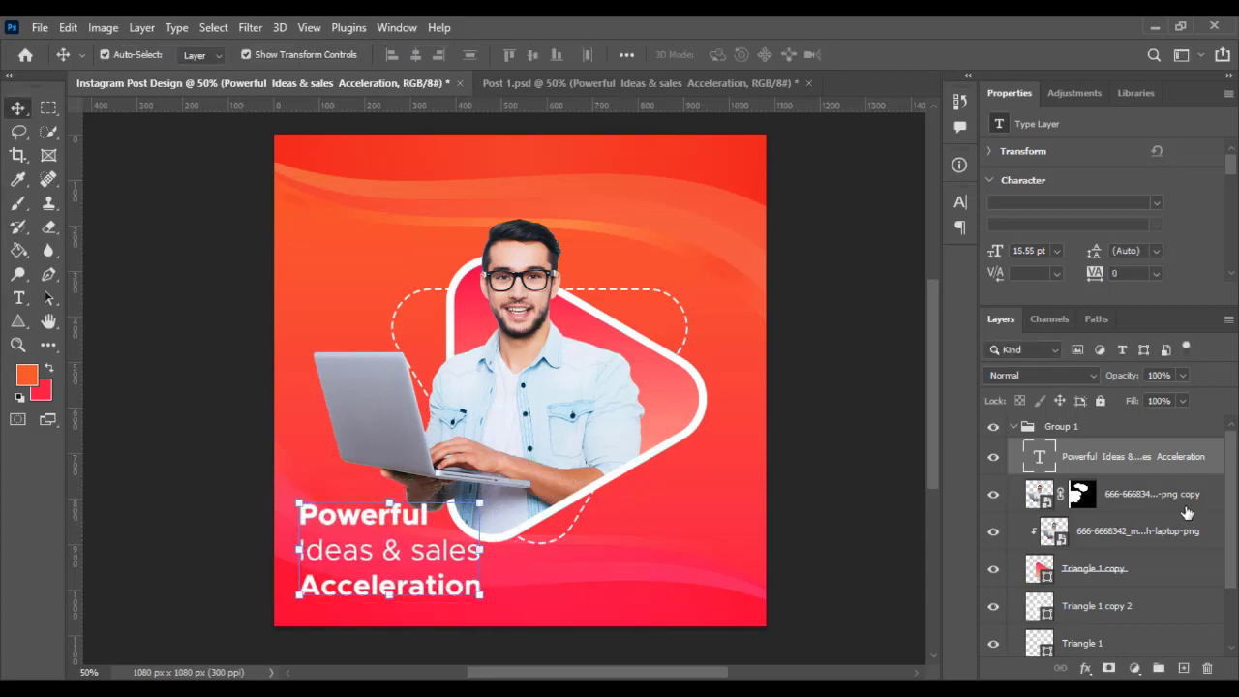
Move the headline text layer beneath Triangle 1 in the layer order.
click(1074, 428)
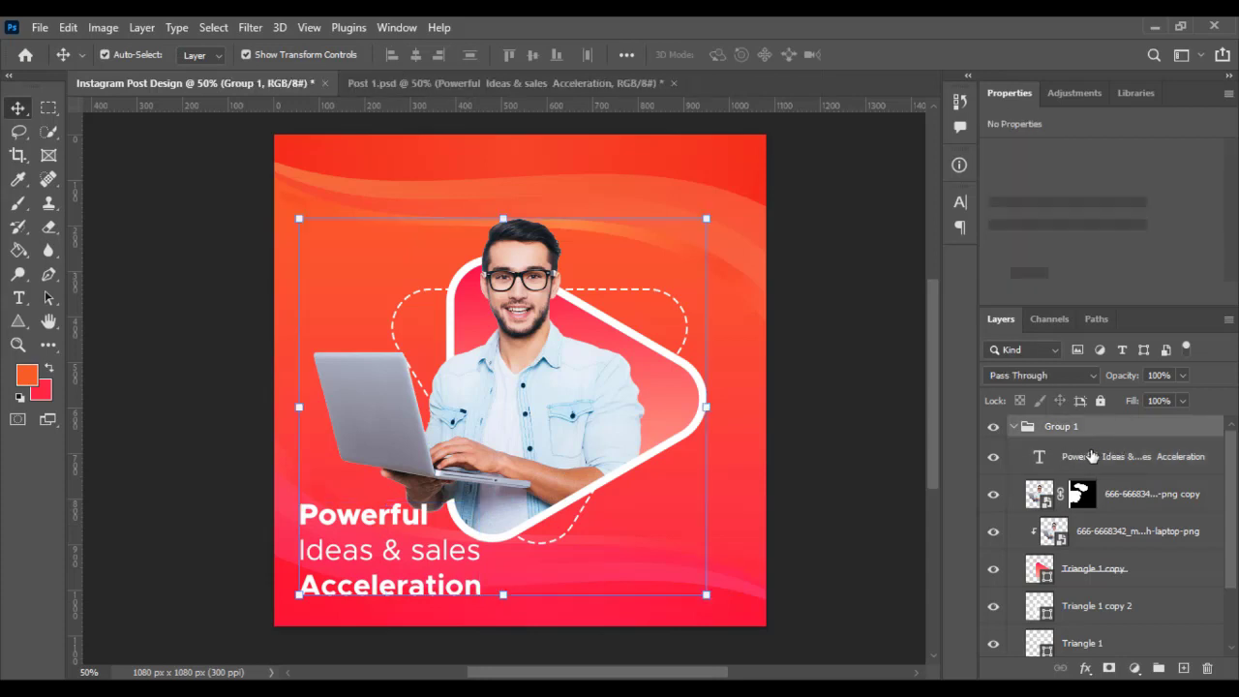
click(1062, 458)
drag(1113, 450, 1123, 581)
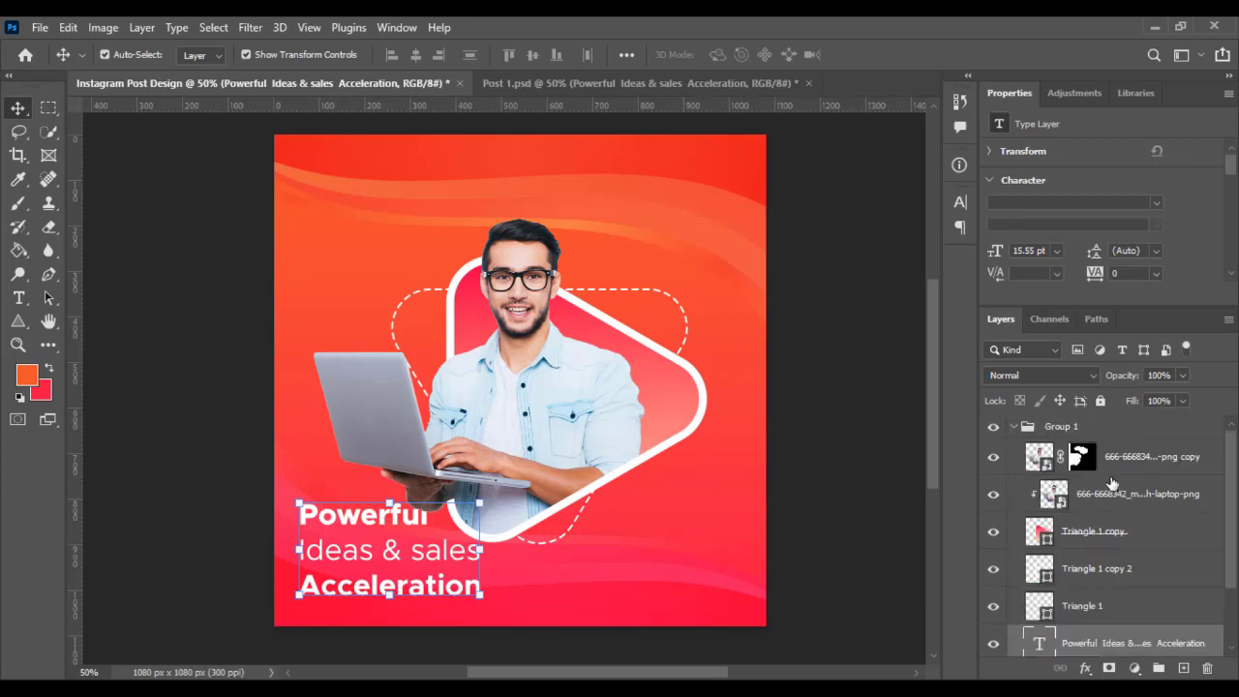
Collapse Group 1 and move it straight up slightly on the canvas.
click(1015, 427)
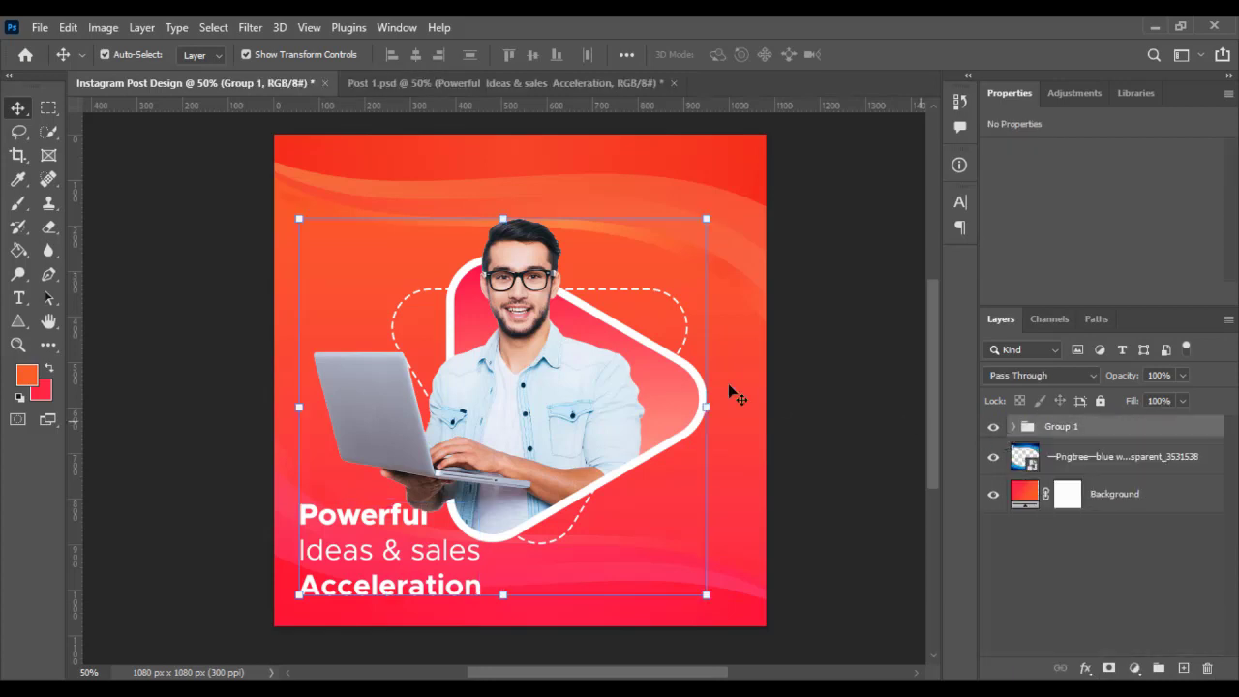
drag(564, 371, 566, 358)
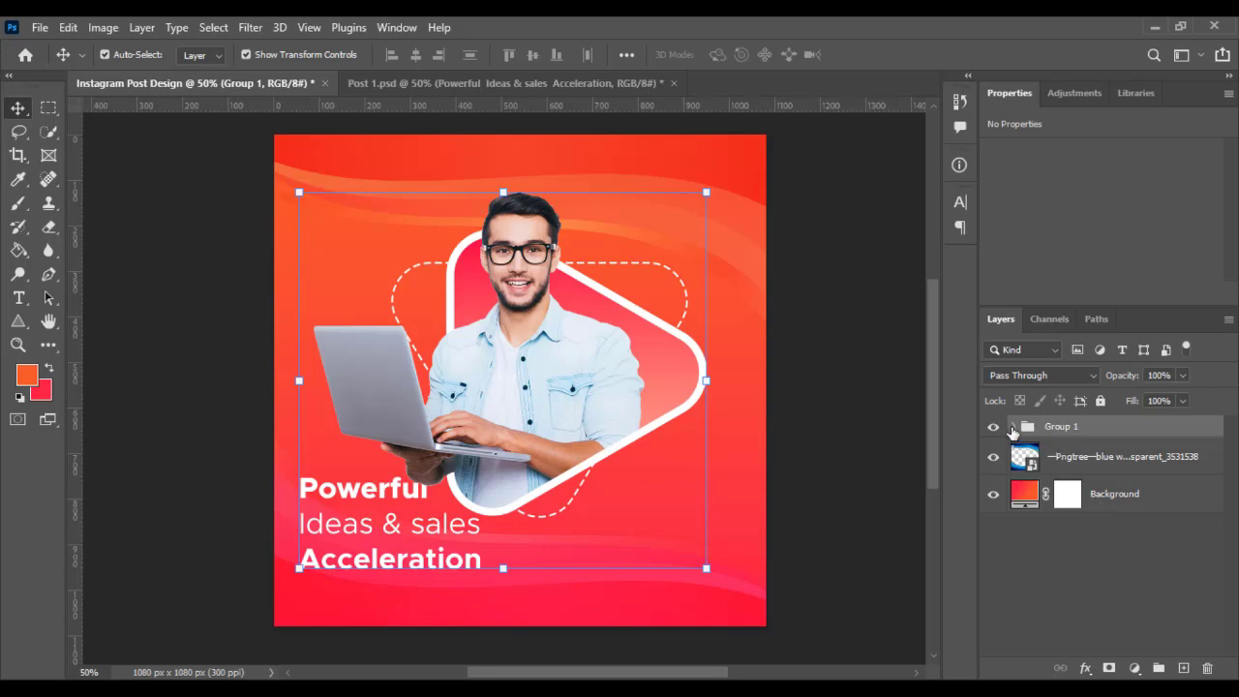
Take the headline text layer out of Group 1, place it above the group and collapse the group.
click(1011, 427)
scroll(1113, 532, down, 3)
click(1156, 567)
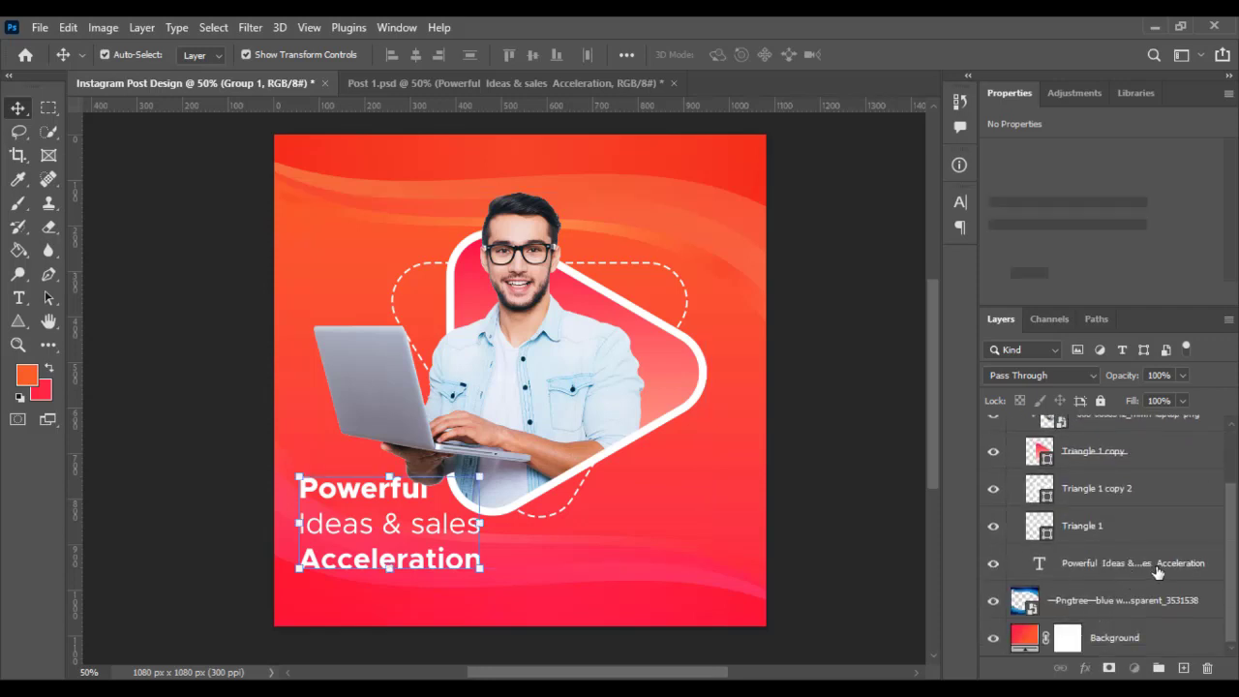
drag(1157, 572, 1120, 426)
drag(1115, 639, 1104, 416)
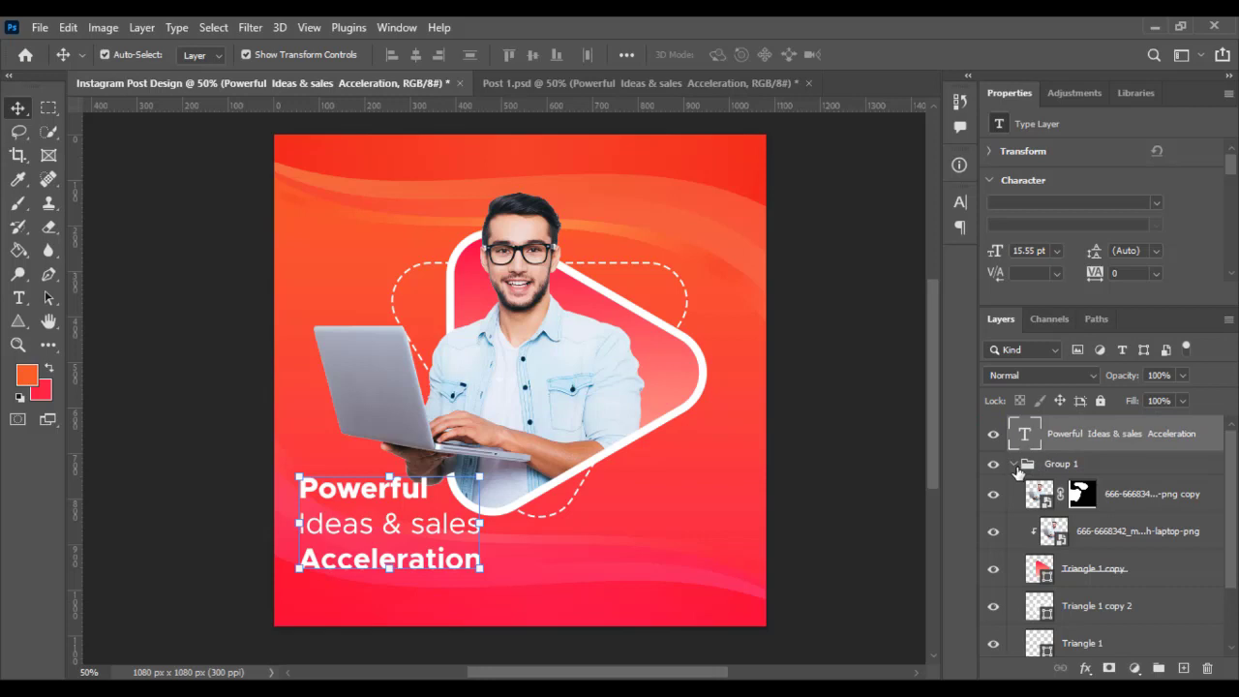
click(1014, 465)
Lower the headline beneath the laptop and scale it to 88.93%, giving a 13.83 pt text size.
drag(394, 525, 394, 556)
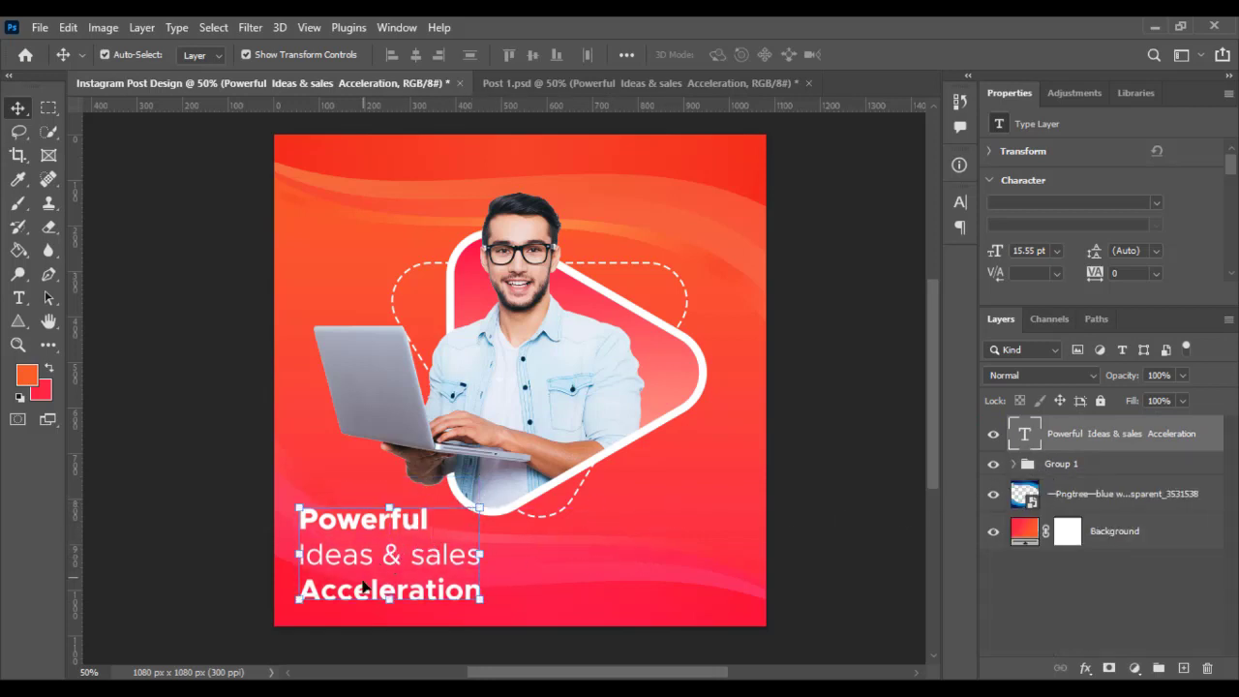
drag(481, 508, 472, 500)
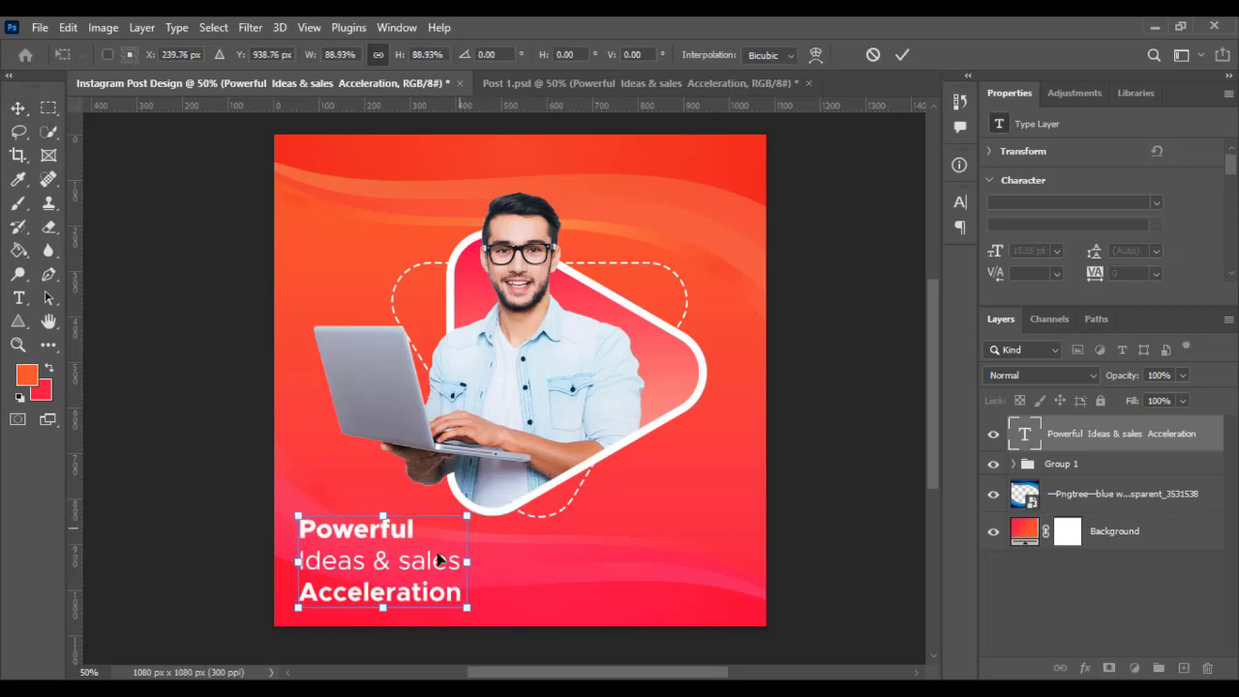
mouse_move(428, 557)
mouse_down()
mouse_move(435, 566)
mouse_move(424, 559)
mouse_up()
Fine-tune the headline's horizontal position to about X 251 px at Y 921.74 px and apply the transform.
key(Left)
key(Left)
key(Left)
key(Left)
key(Left)
key(Left)
key(Left)
key(Left)
key(Left)
key(Left)
key(Left)
key(Left)
key(Left)
key(Left)
key(Left)
key(Left)
key(Left)
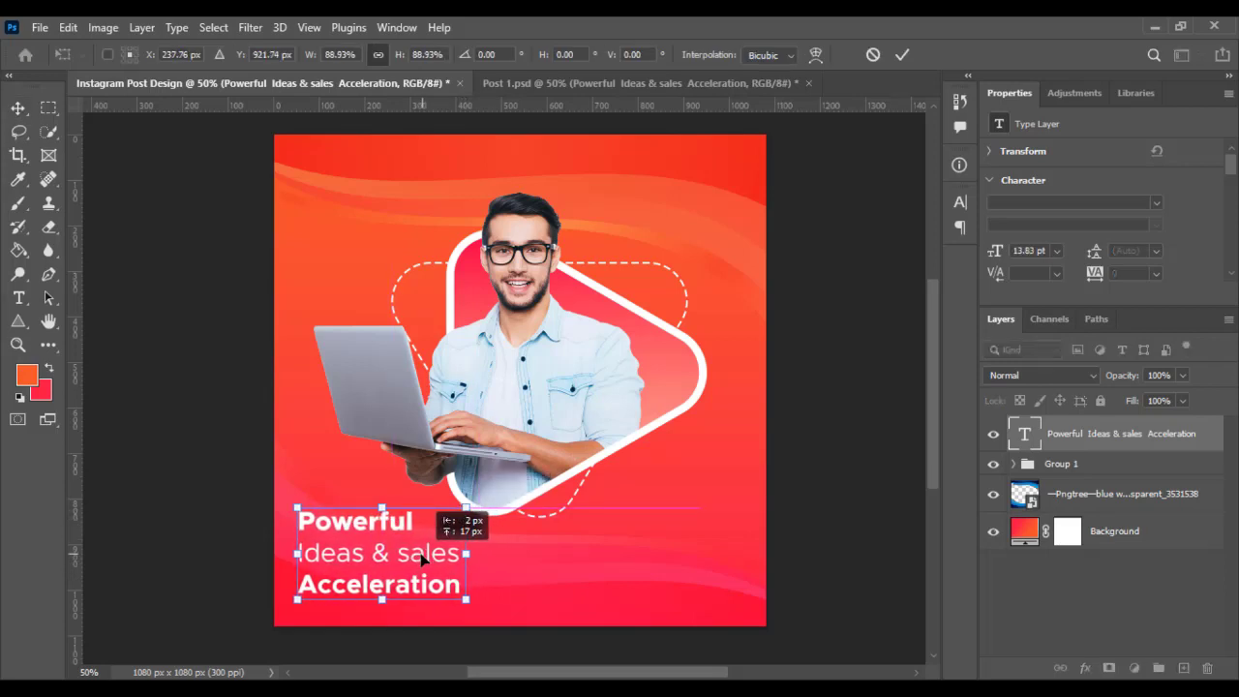
drag(424, 559, 427, 558)
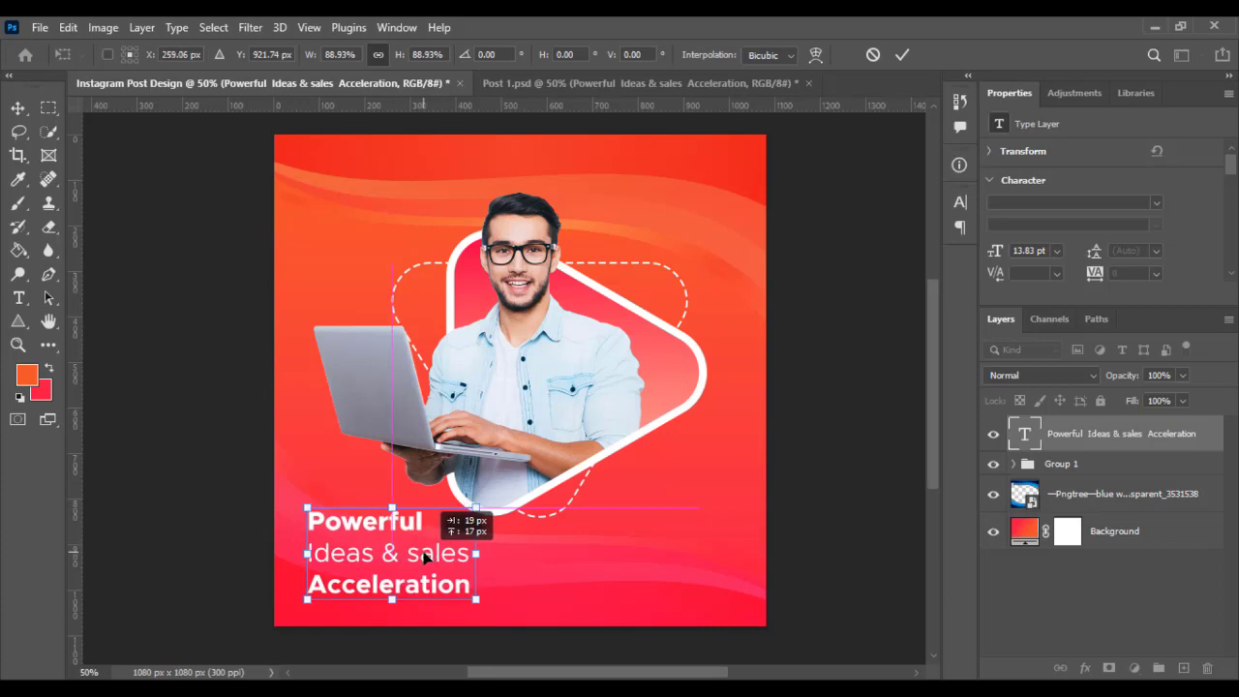
key(ctrl+z)
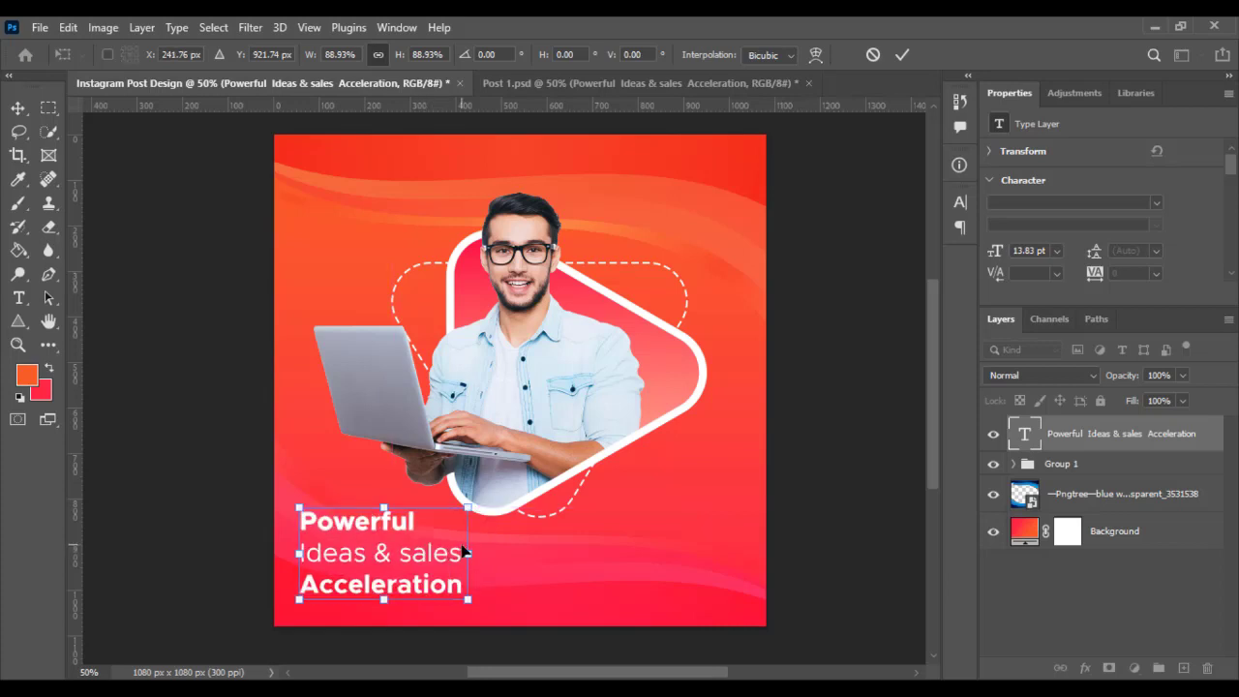
key(Right)
key(Right)
key(Right)
key(Right)
key(Right)
key(Right)
key(Right)
key(Right)
key(Right)
key(Right)
key(Right)
key(Right)
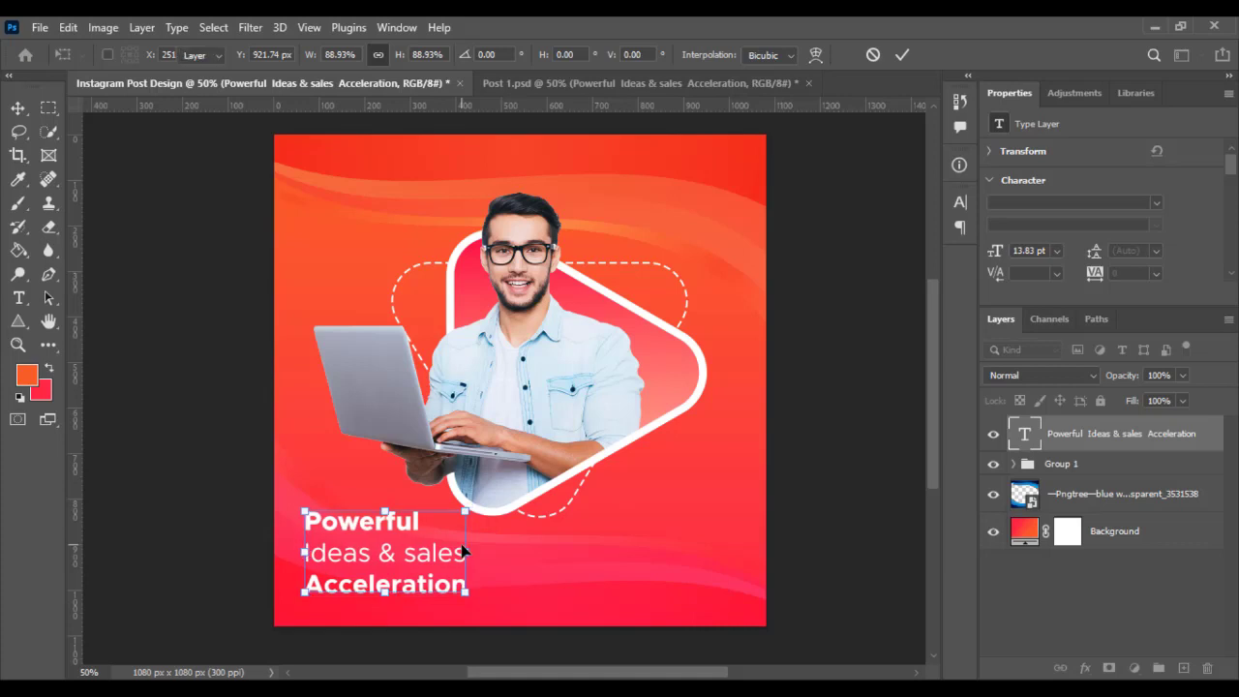
key(Return)
click(810, 454)
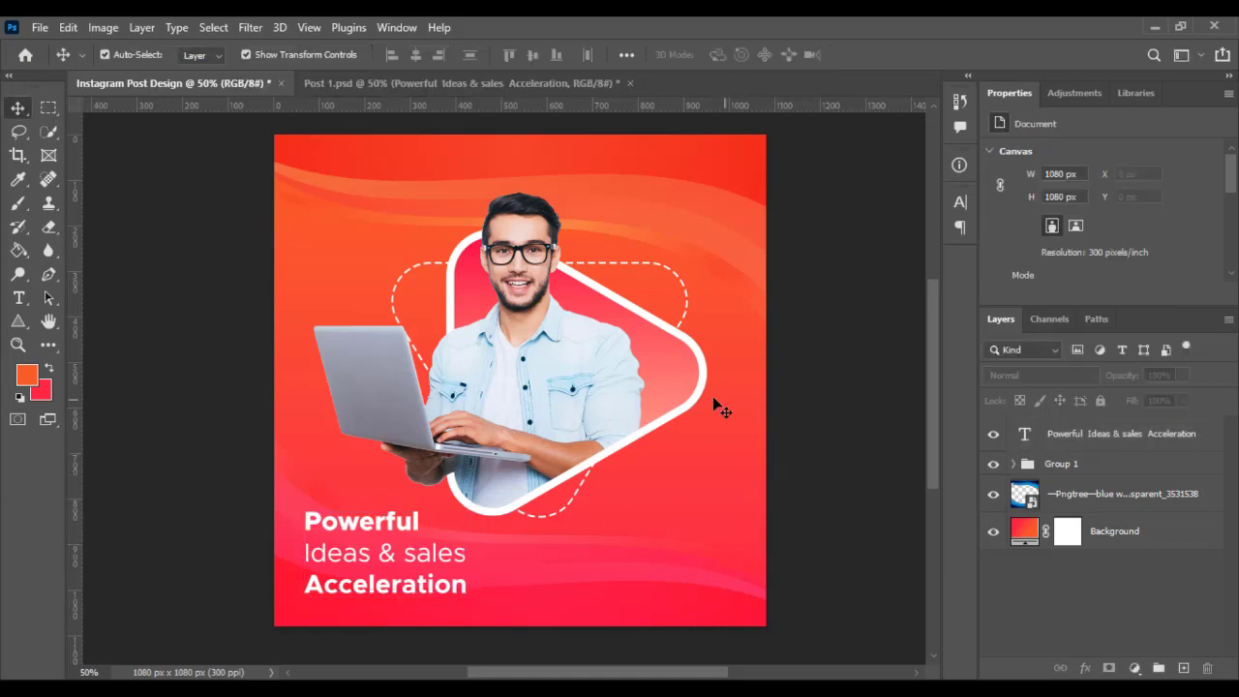
scroll(713, 399, down, 1)
key(ctrl+v)
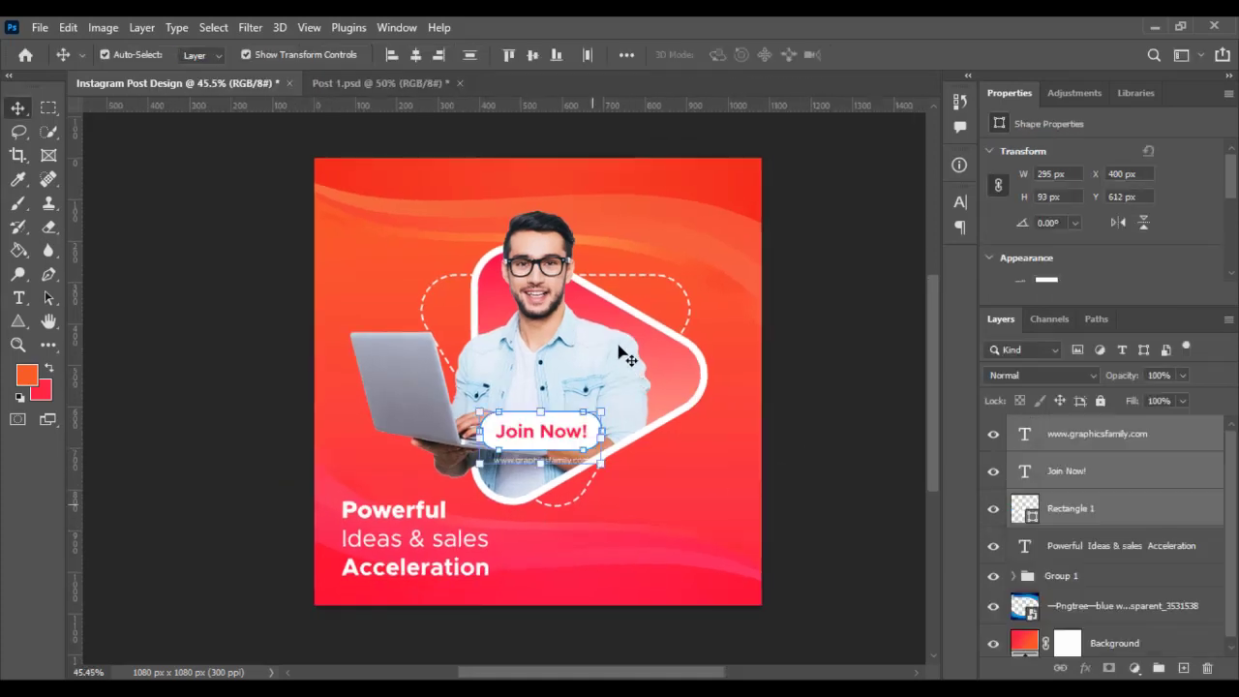
drag(557, 434, 683, 544)
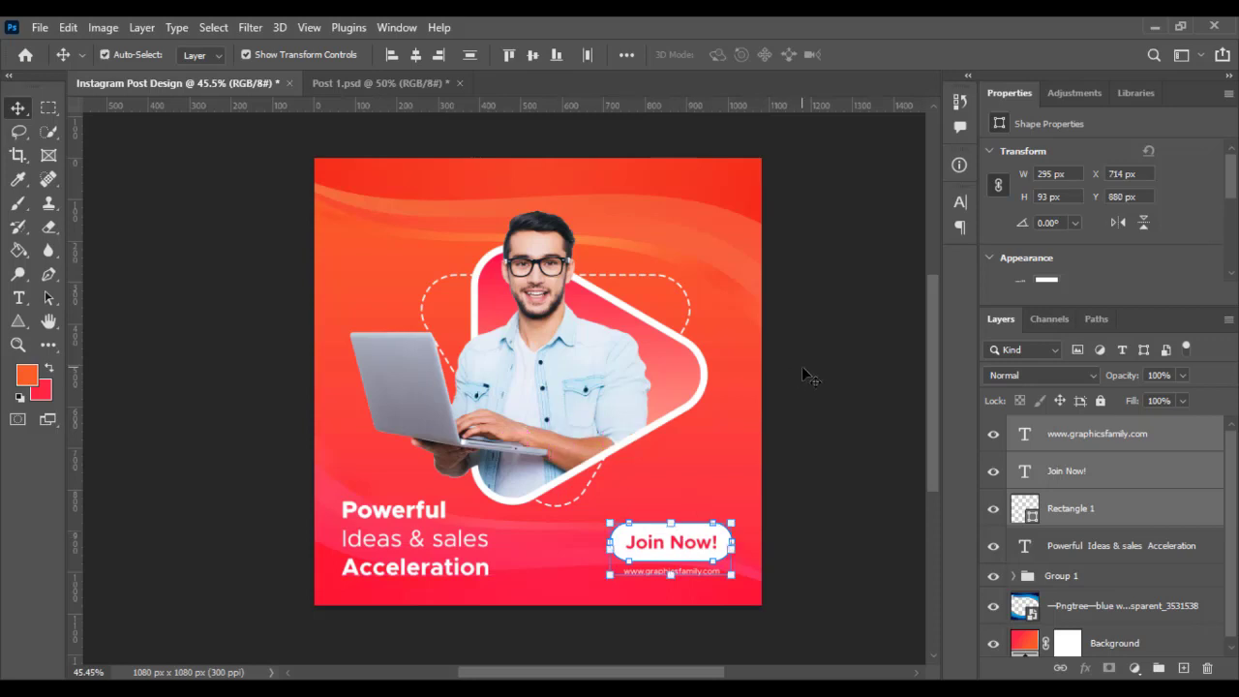
Paste the Graphics Family logo group and place it in the design's upper-left corner, aligned with the headline's left edge.
key(ctrl+v)
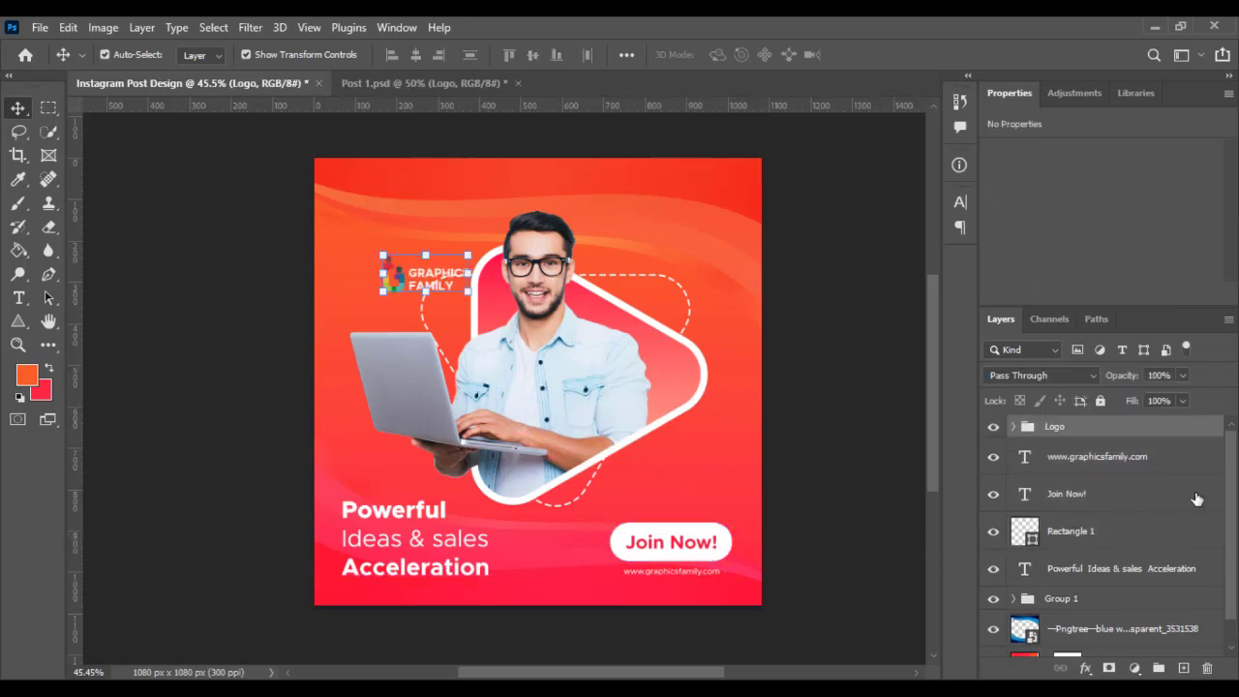
drag(434, 281, 392, 207)
ctrl+click(261, 202)
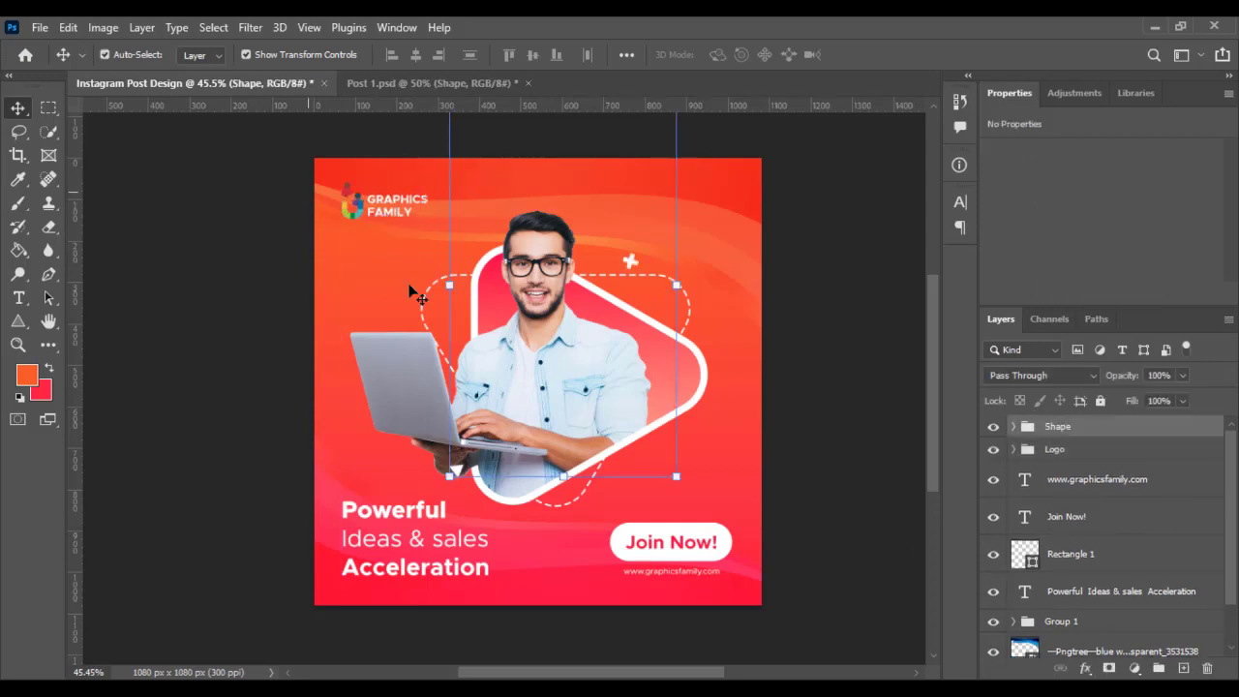
Add the Shape group and position it with the dot grid in the design's upper-right corner and the small triangle beside "Acceleration".
key(ctrl)
drag(625, 260, 691, 360)
click(776, 372)
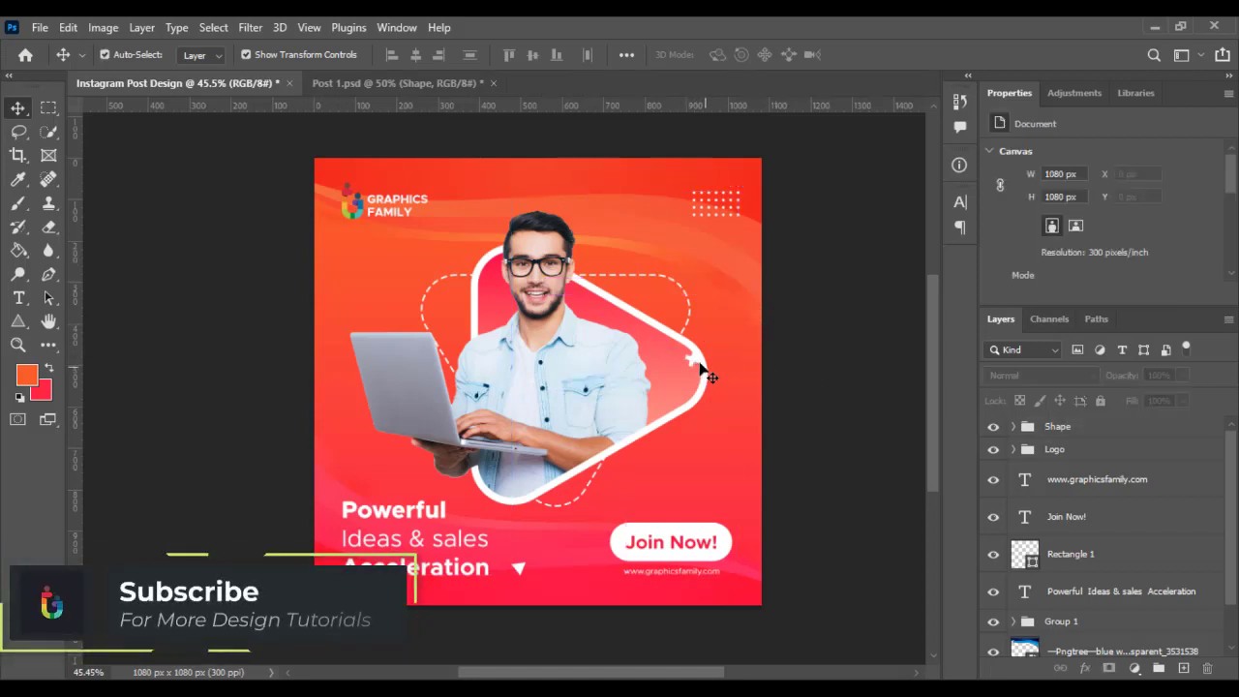
Move the white plus shape off the rounded triangle's outline onto the open background just right of it, and deselect it.
drag(701, 367, 739, 368)
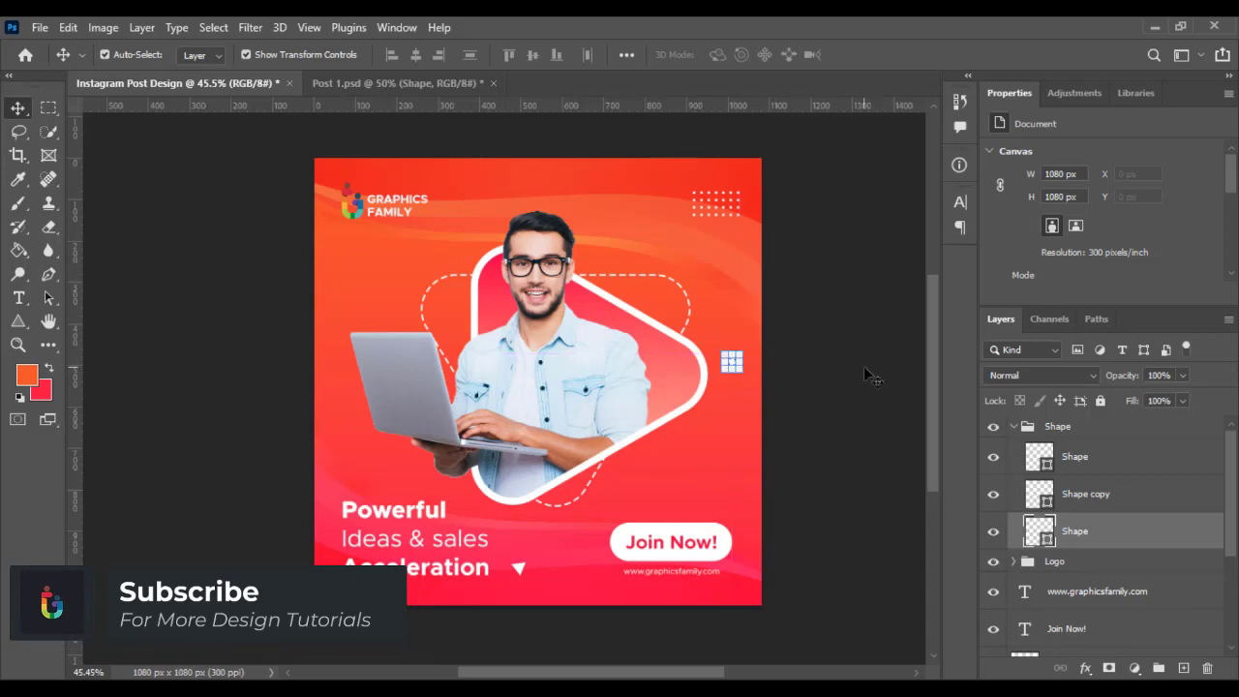
click(829, 377)
scroll(829, 376, up, 2)
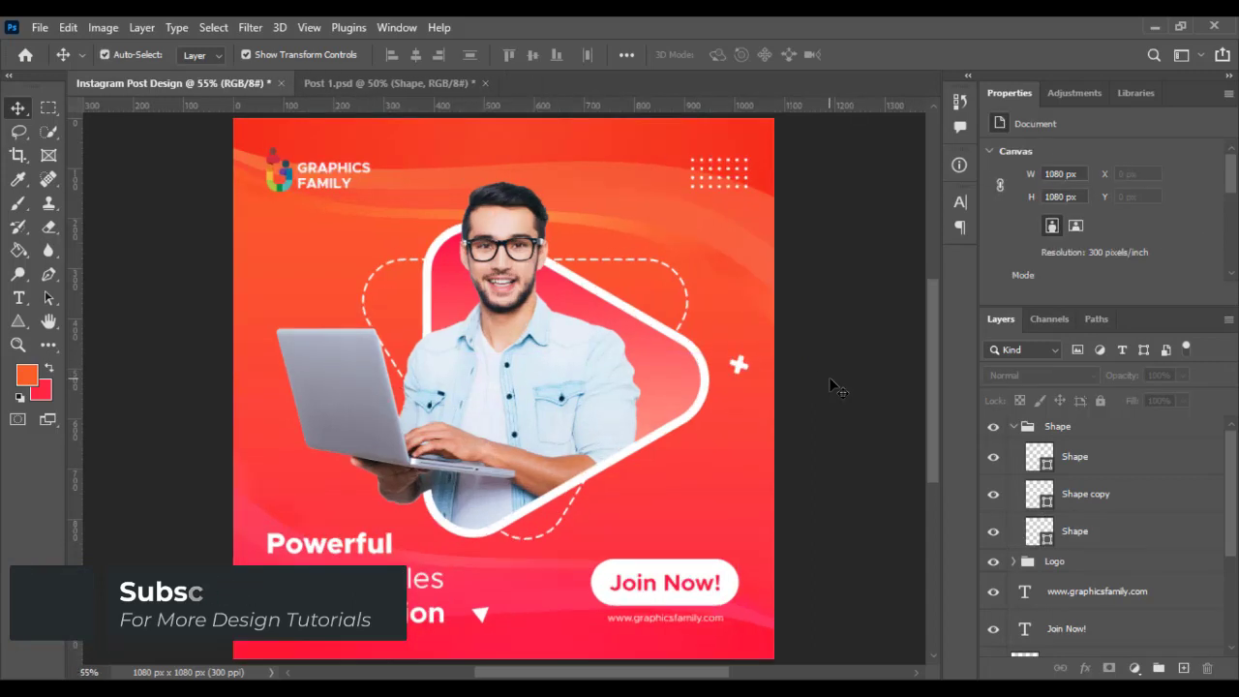
scroll(830, 387, down, 1)
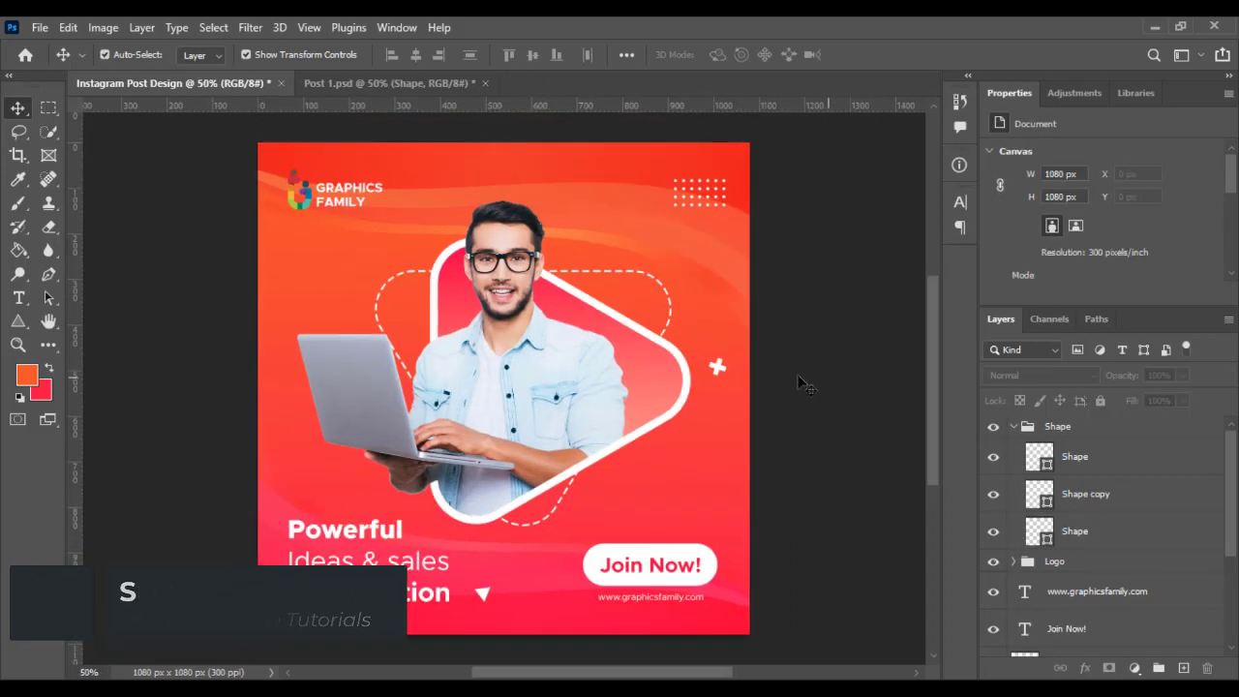